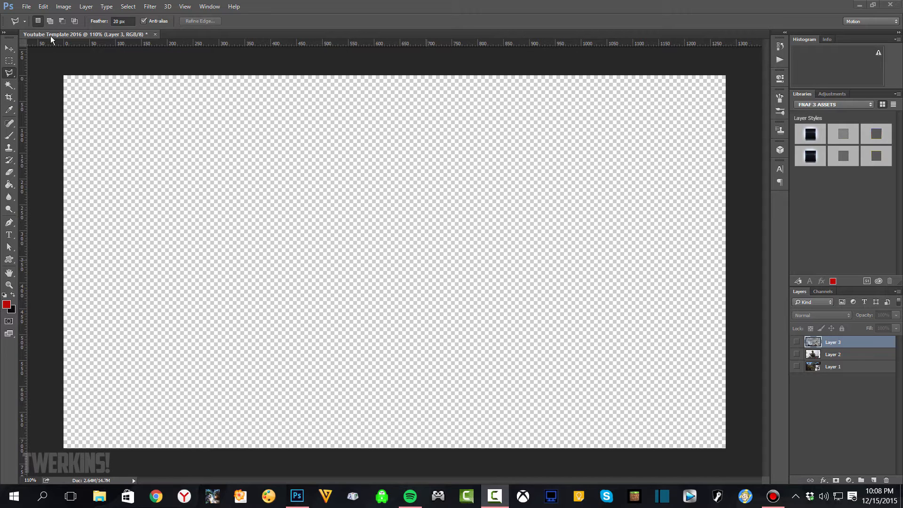
{"action": "left_click", "coordinate": [26, 7]}
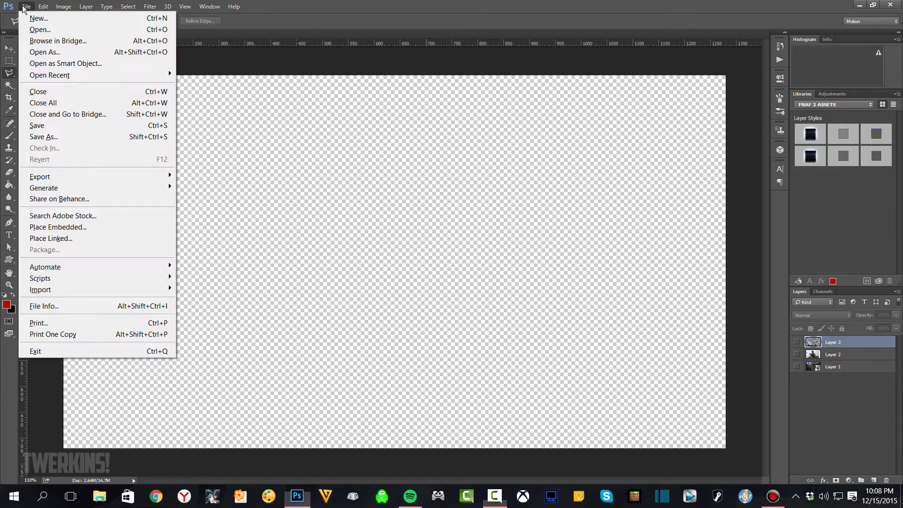
{"action": "left_click", "coordinate": [28, 17]}
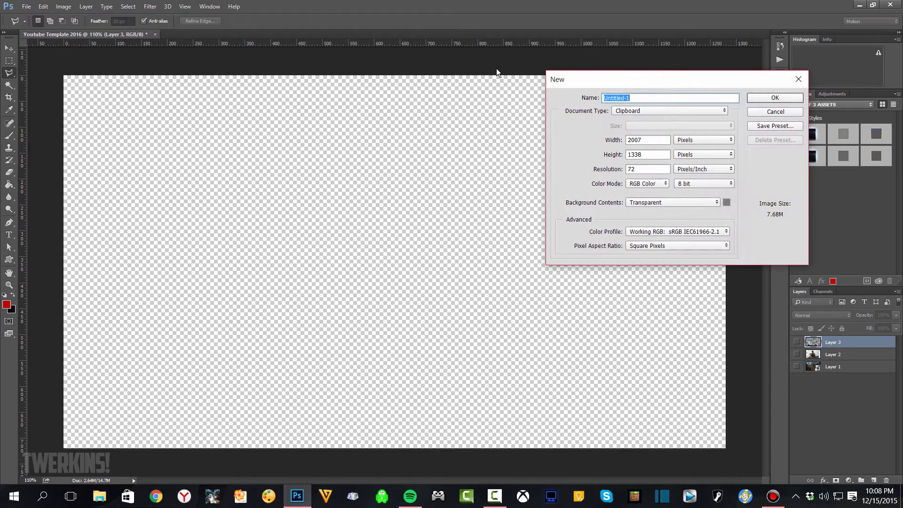
{"action": "double_click", "coordinate": [655, 141]}
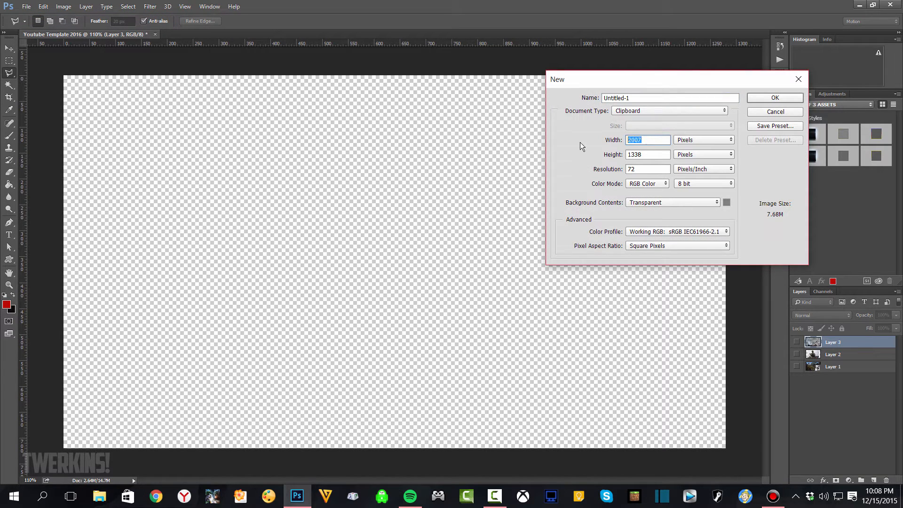
{"action": "type", "text": "1280"}
{"action": "double_click", "coordinate": [654, 154]}
{"action": "type", "text": "720"}
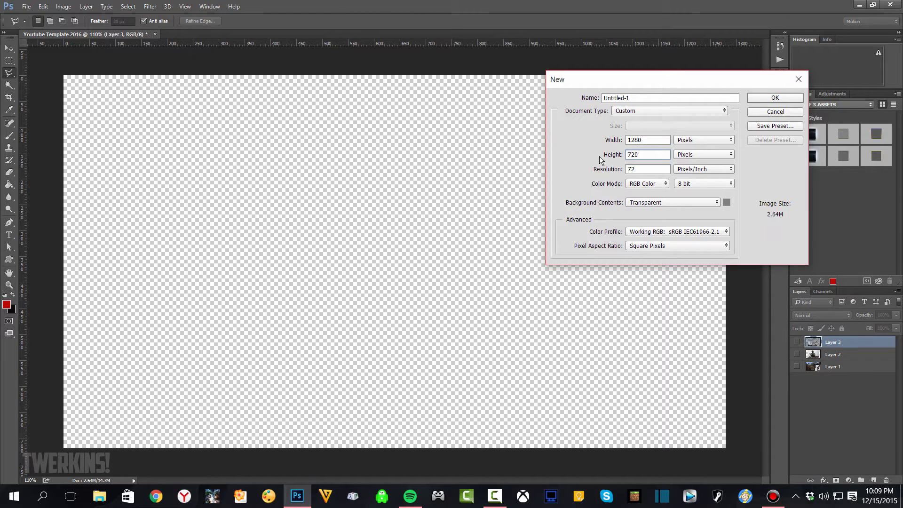
{"action": "double_click", "coordinate": [648, 169]}
{"action": "type", "text": "300"}
{"action": "left_click", "coordinate": [767, 113]}
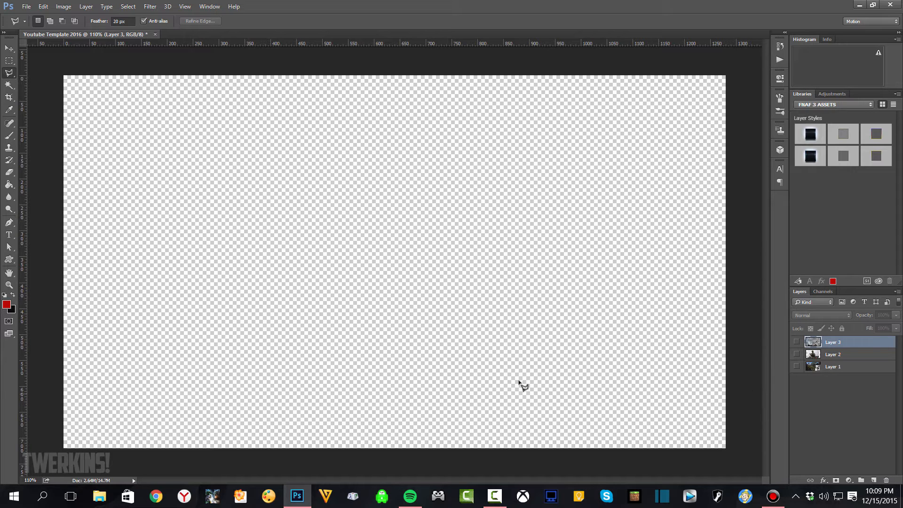
- Show Layer 1 to view the finished background example and hide it again
{"action": "left_click", "coordinate": [796, 368]}
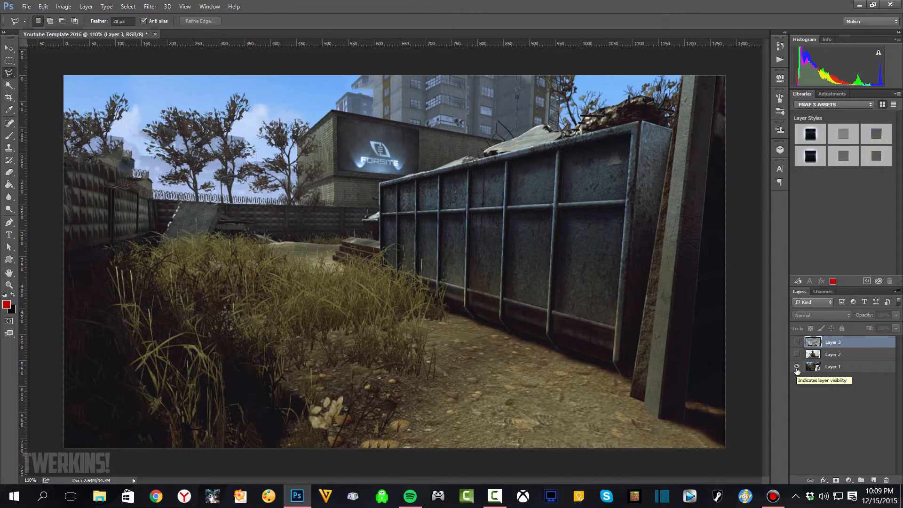
{"action": "left_click", "coordinate": [797, 367]}
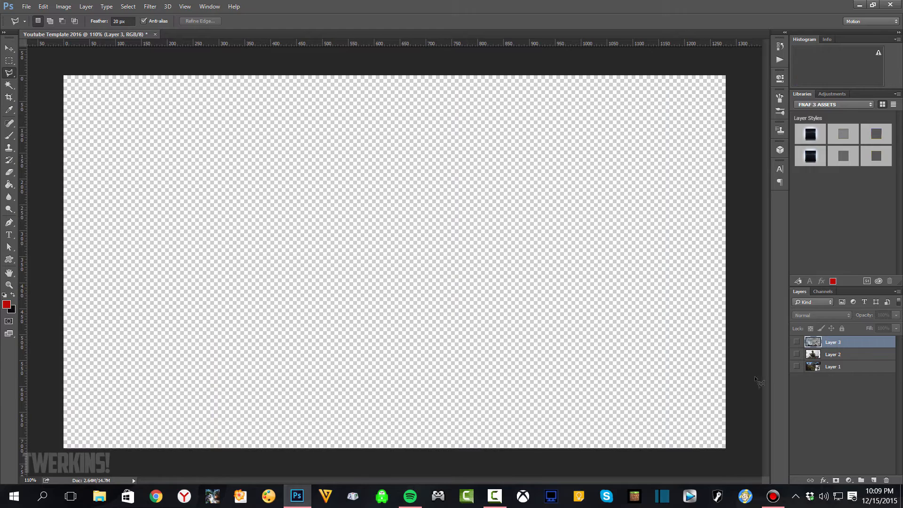
{"action": "left_click", "coordinate": [99, 496]}
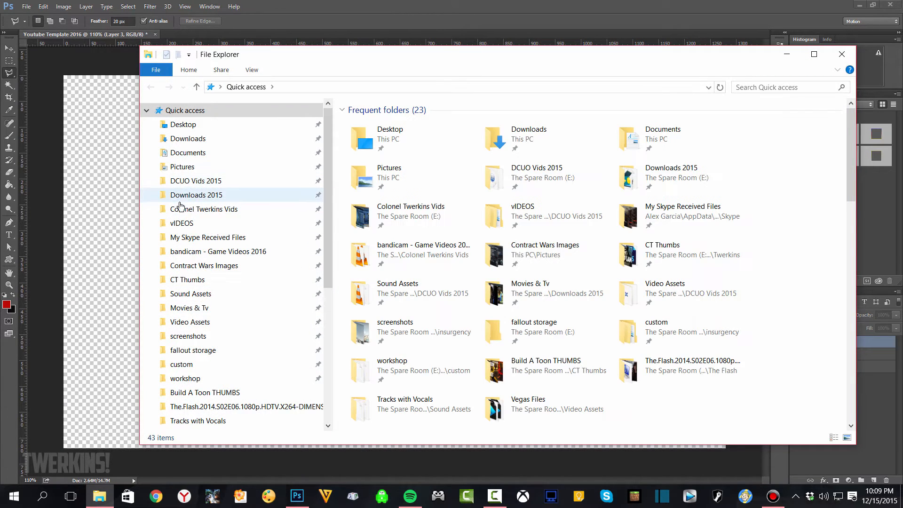
{"action": "left_click", "coordinate": [188, 251]}
{"action": "scroll", "coordinate": [489, 332], "scroll_direction": "down", "scroll_amount": 4}
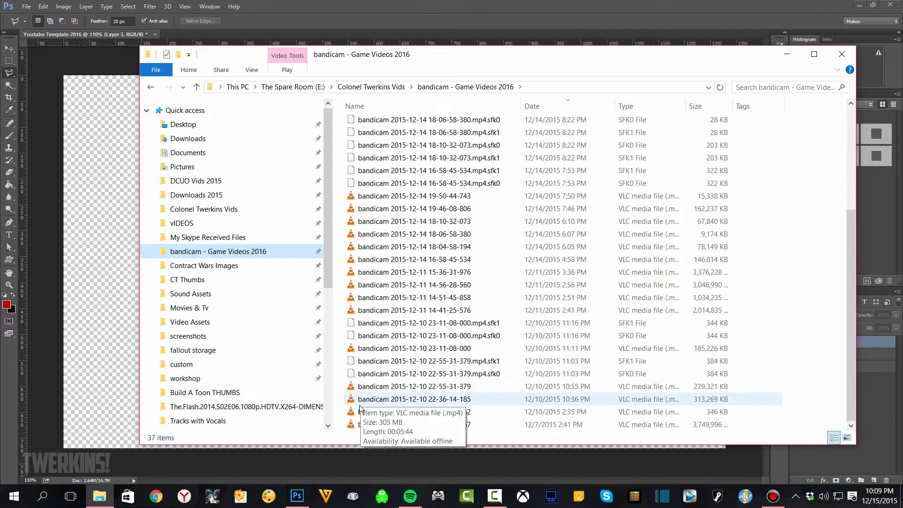
{"action": "scroll", "coordinate": [384, 375], "scroll_direction": "up", "scroll_amount": 3}
{"action": "scroll", "coordinate": [385, 375], "scroll_direction": "down", "scroll_amount": 3}
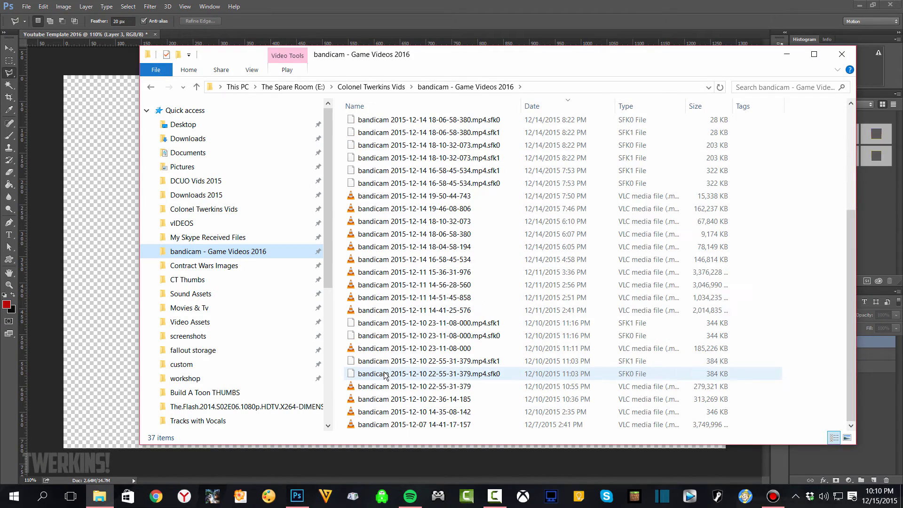
{"action": "right_click", "coordinate": [364, 298]}
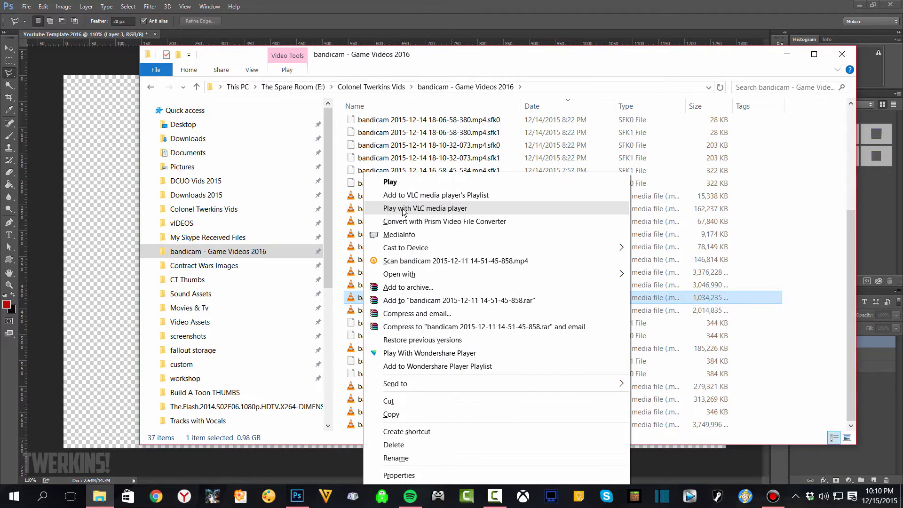
{"action": "left_click", "coordinate": [423, 208]}
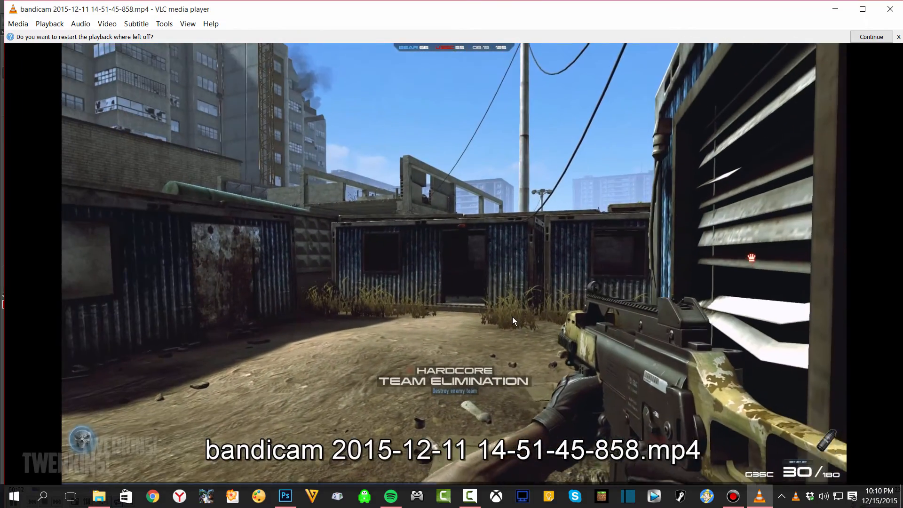
- View the video full screen and pause it at about 1:03, on a weapon-free frame of the Forsite billboard and metal container
{"action": "double_click", "coordinate": [513, 317]}
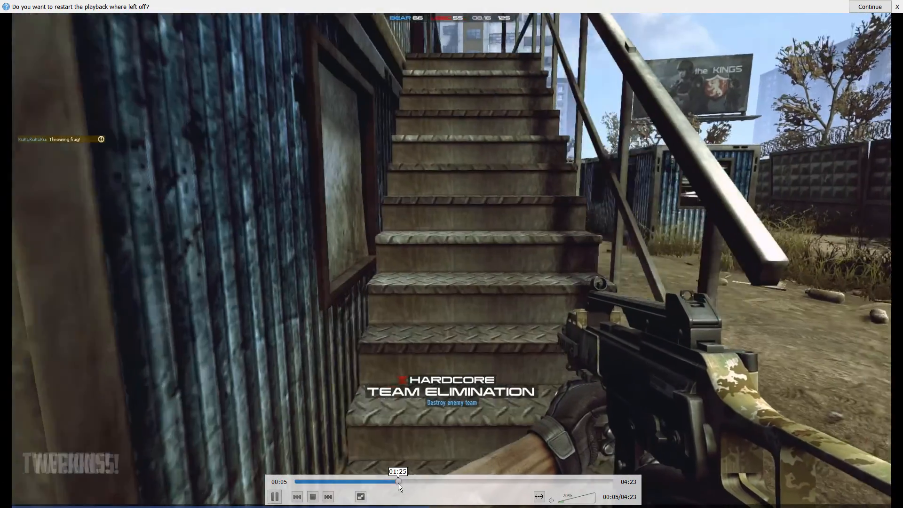
{"action": "left_click", "coordinate": [398, 481]}
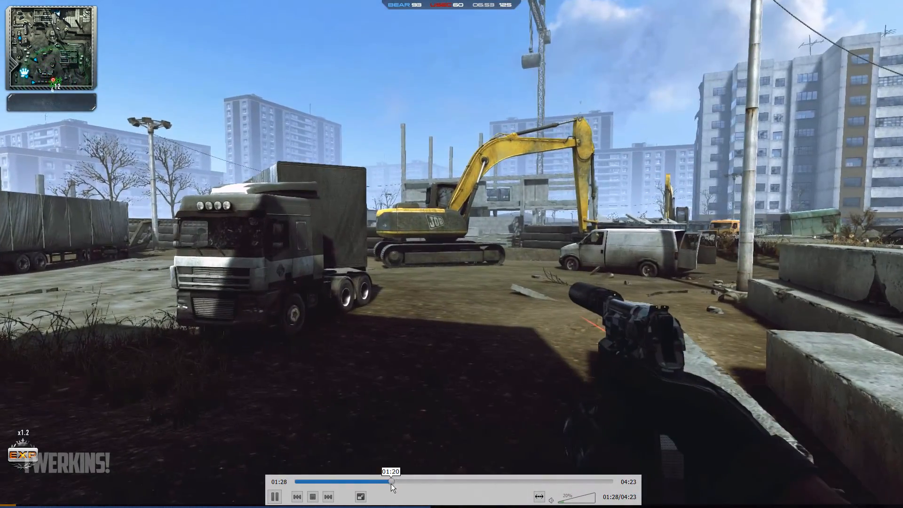
{"action": "left_click", "coordinate": [386, 482]}
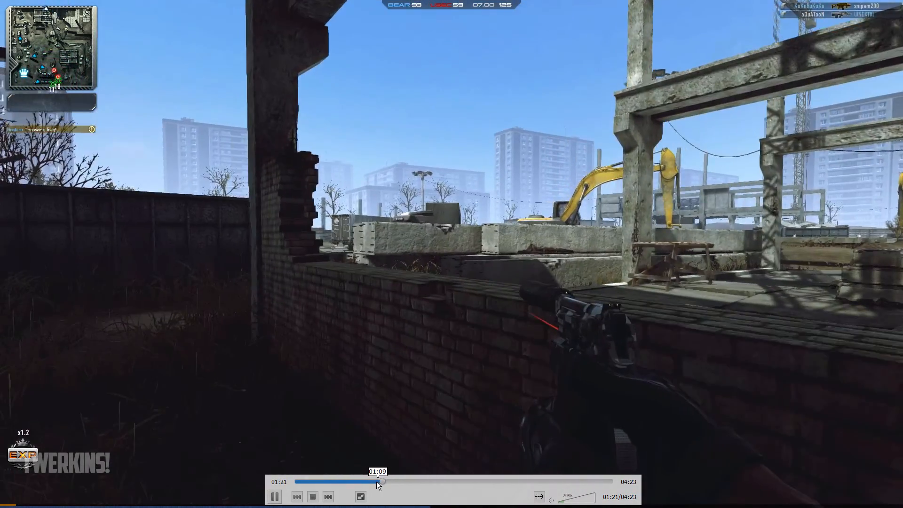
{"action": "left_click", "coordinate": [377, 482]}
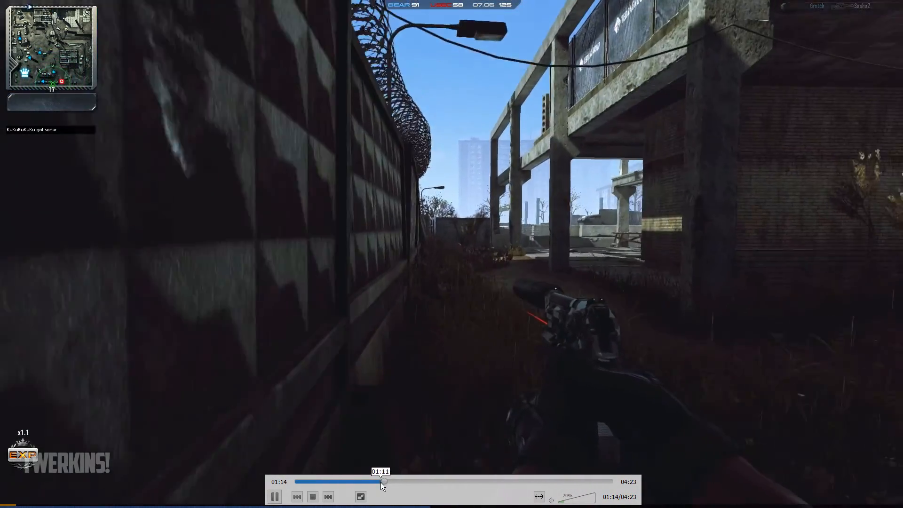
{"action": "left_click", "coordinate": [378, 482]}
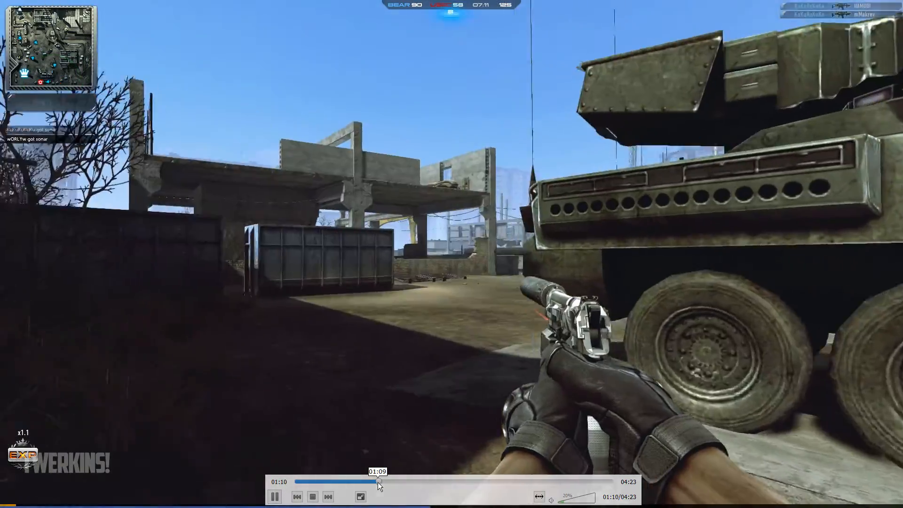
{"action": "left_click", "coordinate": [371, 481]}
{"action": "left_click", "coordinate": [362, 481]}
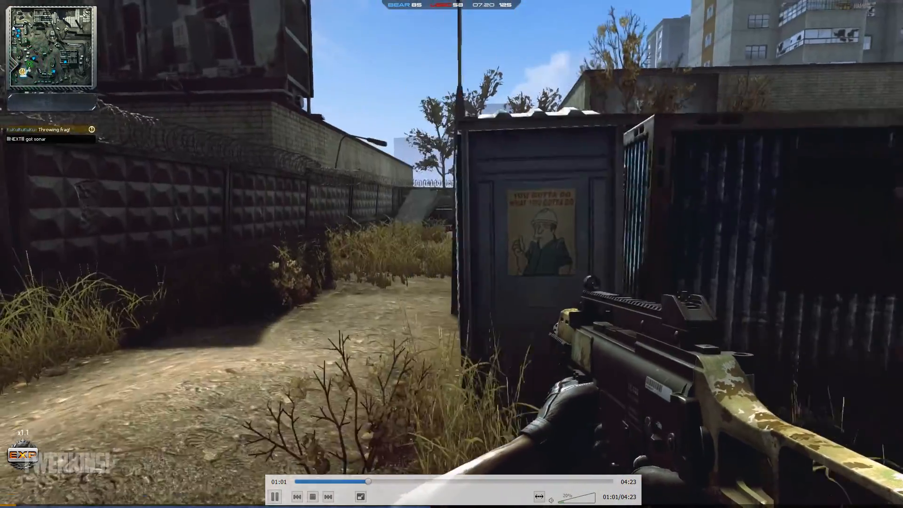
{"action": "key", "text": "space"}
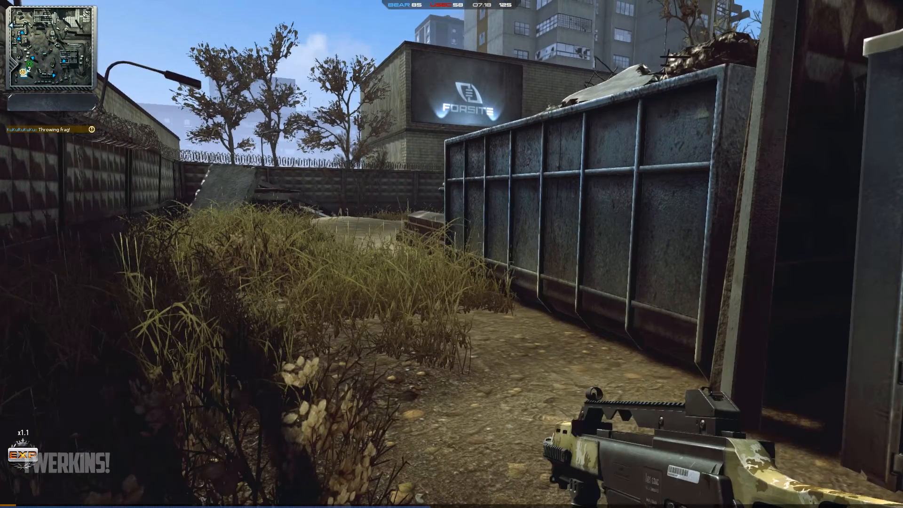
{"action": "key", "text": "space"}
{"action": "key", "text": "space"}
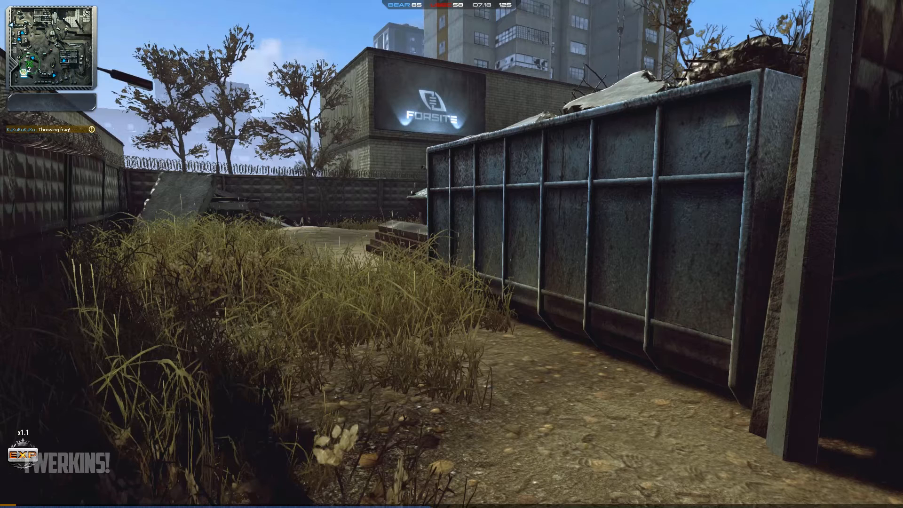
- Capture the paused frame as a full-screen screenshot in PicPick, copy the entire image and close it without saving
{"action": "key", "text": "Print"}
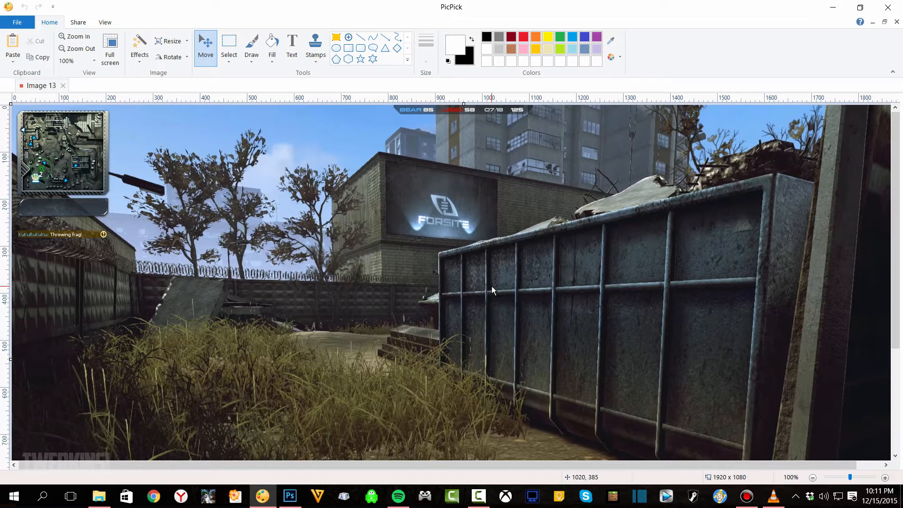
{"action": "key", "text": "ctrl+a"}
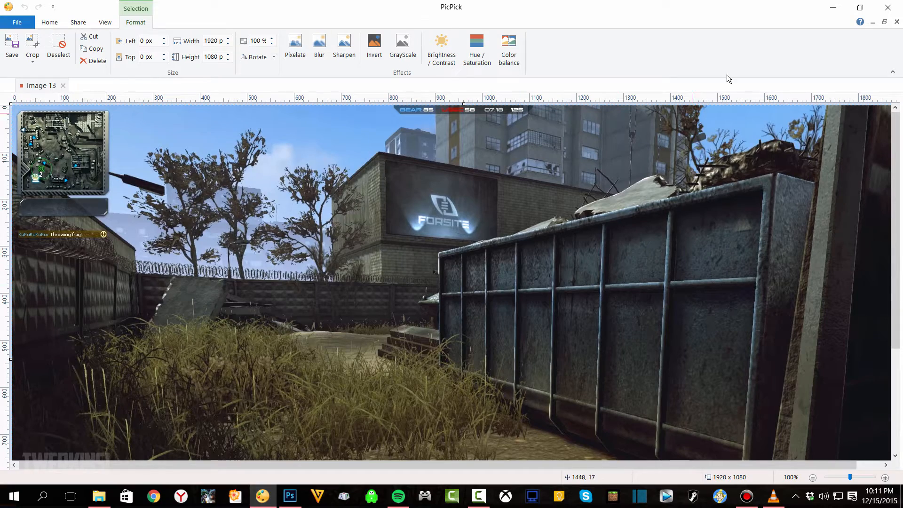
{"action": "left_click", "coordinate": [887, 7]}
{"action": "left_click", "coordinate": [413, 275]}
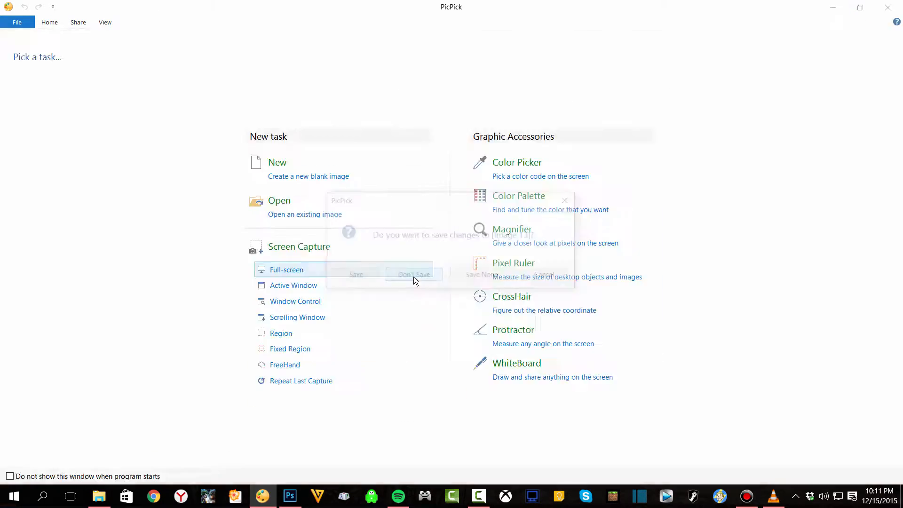
- Close the video player and the folder window, and paste the captured frame into the Youtube Template 2016 document in Photoshop
{"action": "double_click", "coordinate": [538, 433]}
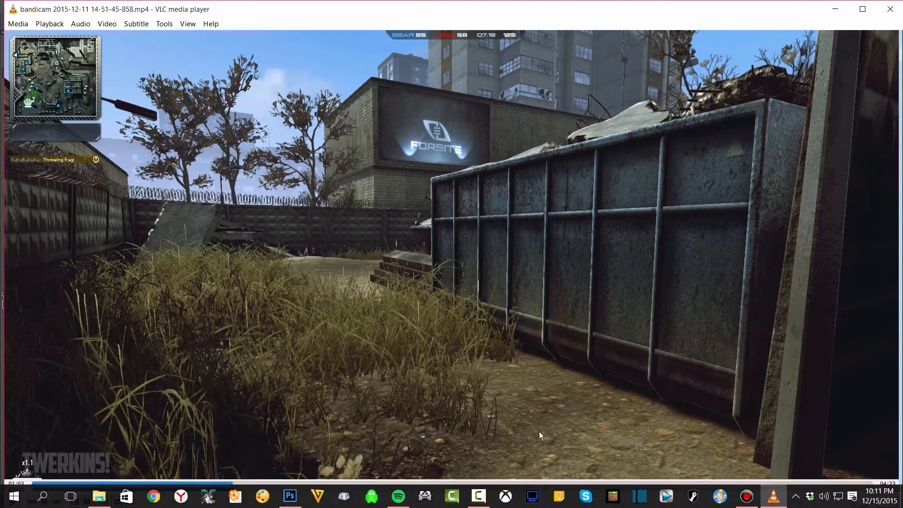
{"action": "left_click", "coordinate": [891, 8]}
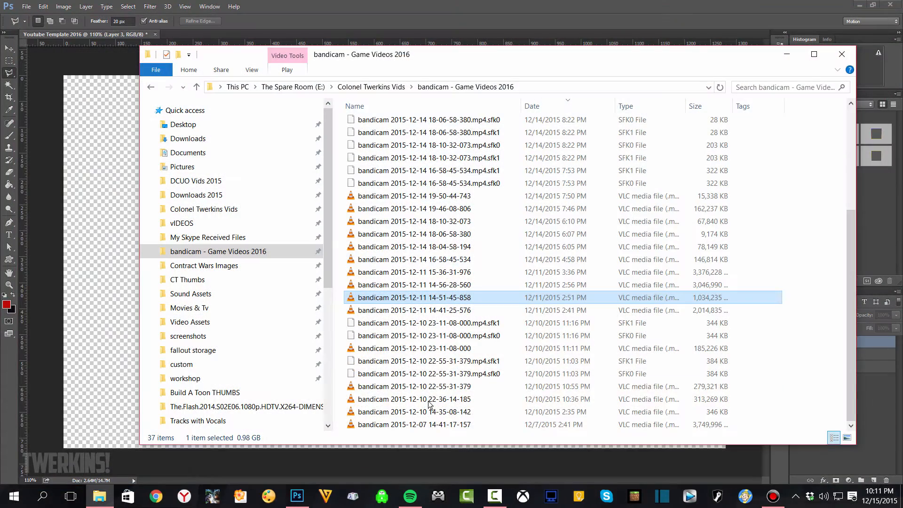
{"action": "left_click", "coordinate": [840, 52]}
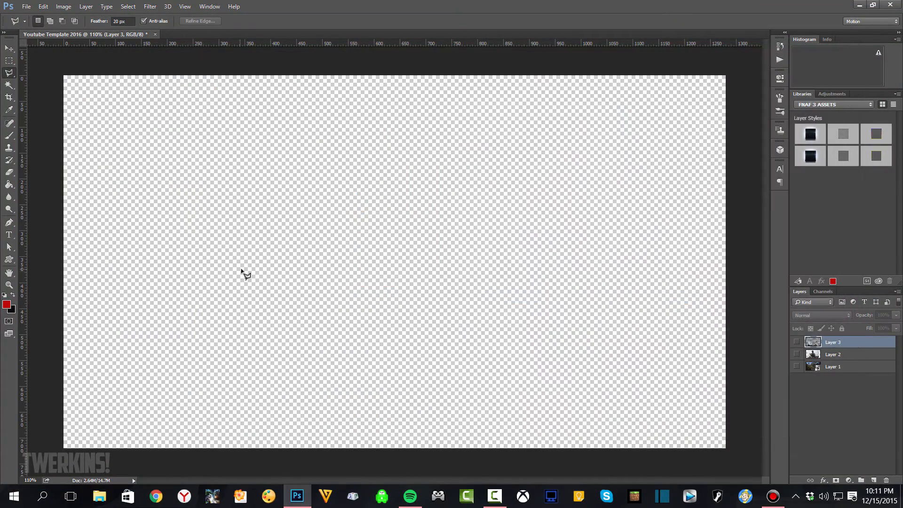
{"action": "key", "text": "ctrl+v"}
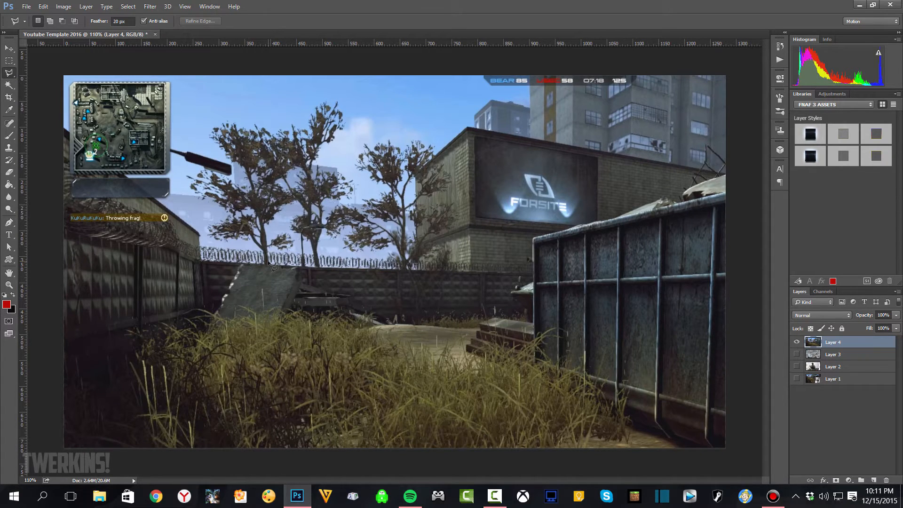
- Move the pasted screenshot layer below Layer 1 and compare the two by showing and hiding Layer 1
{"action": "left_click", "coordinate": [797, 379]}
{"action": "left_click", "coordinate": [796, 379]}
{"action": "left_click_drag", "start_coordinate": [843, 357], "coordinate": [841, 391]}
{"action": "left_click", "coordinate": [797, 367]}
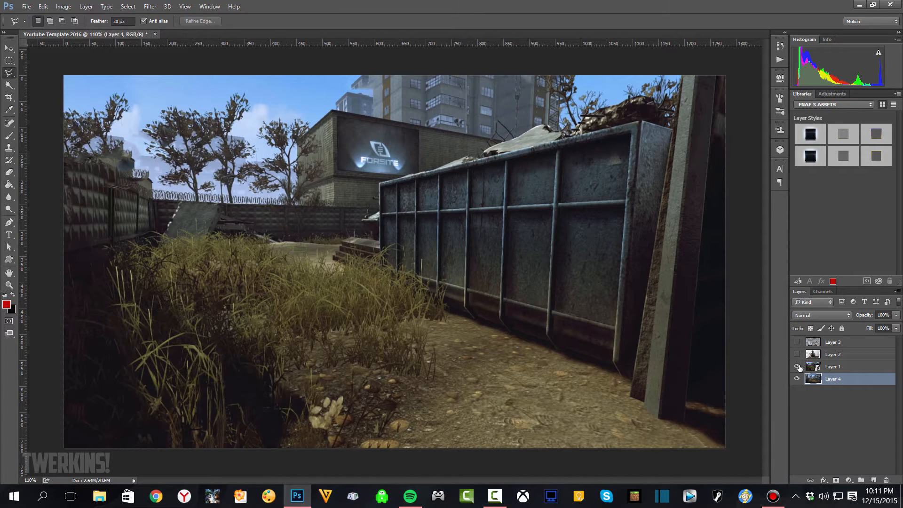
{"action": "left_click", "coordinate": [797, 366]}
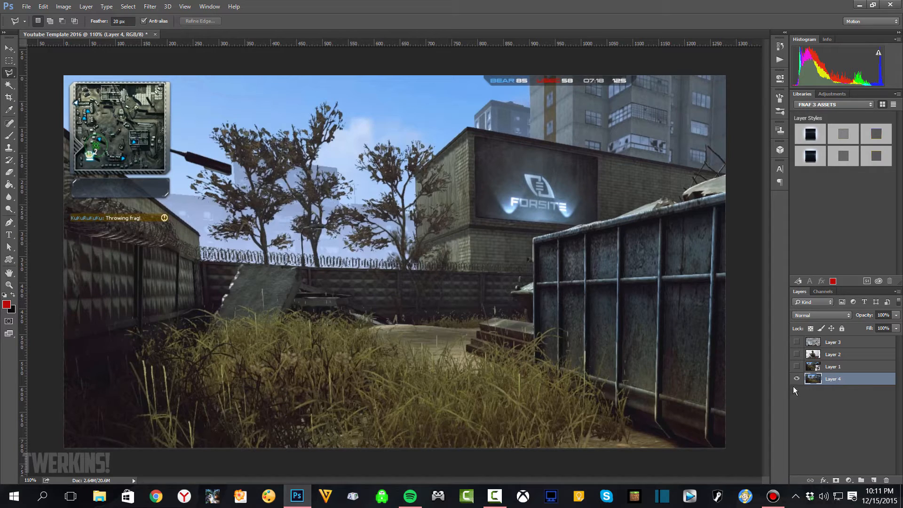
- Scale the pasted screenshot layer proportionally to 66.67% so it fills the 1280 x 720 canvas
{"action": "key", "text": "ctrl+t"}
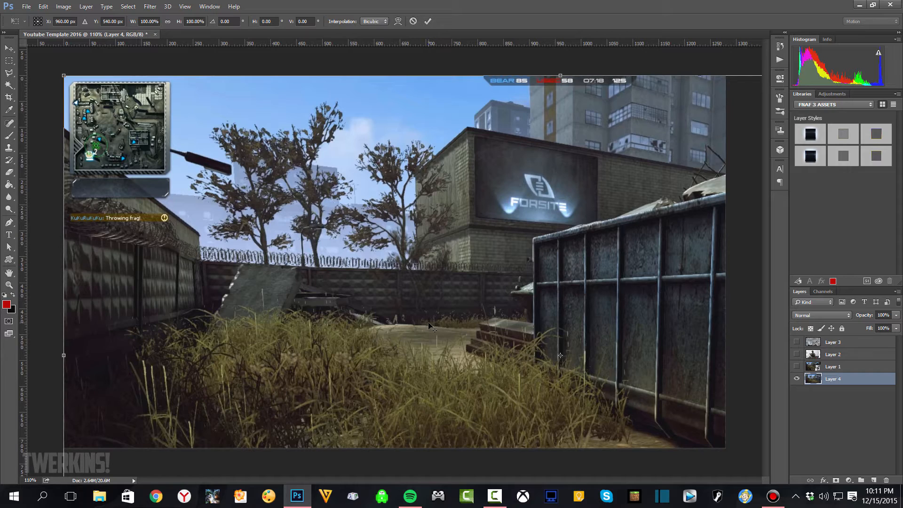
{"action": "scroll", "coordinate": [428, 325], "scroll_direction": "down", "scroll_amount": 6}
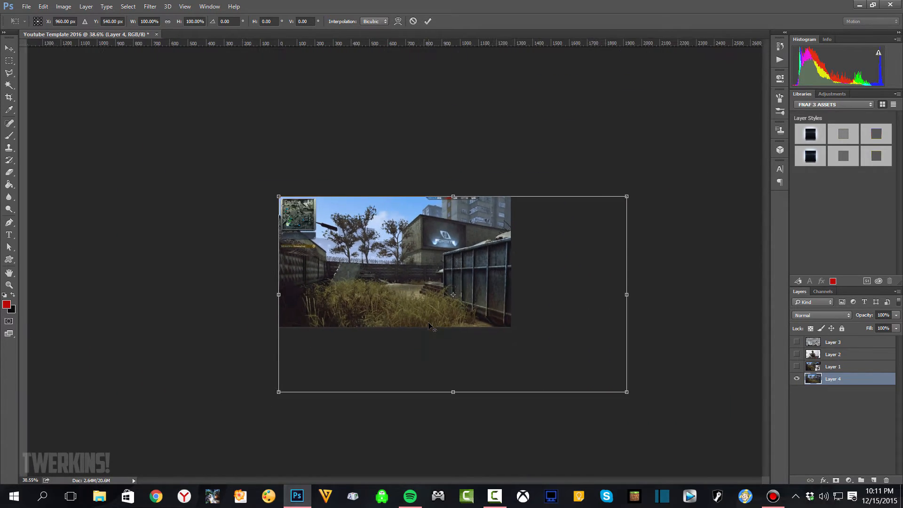
{"action": "scroll", "coordinate": [428, 324], "scroll_direction": "up", "scroll_amount": 2}
{"action": "scroll", "coordinate": [429, 325], "scroll_direction": "up", "scroll_amount": 3}
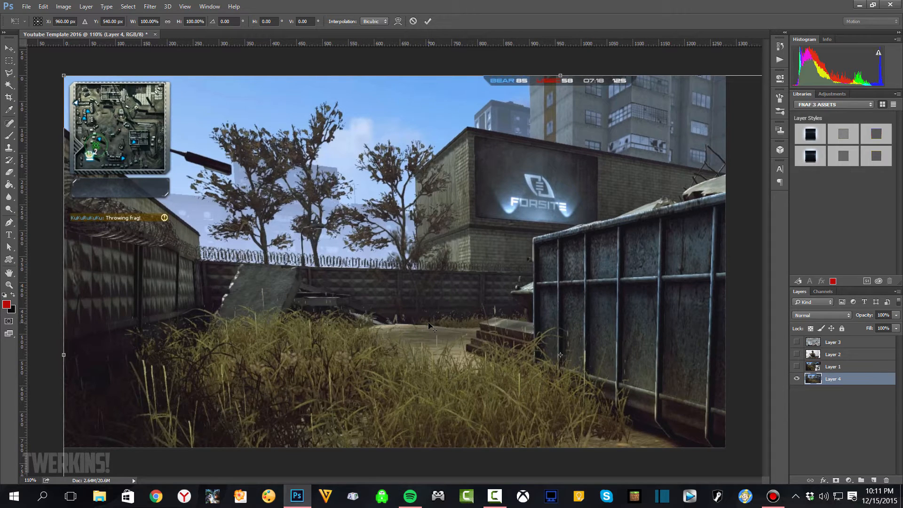
{"action": "key", "text": "alt+space"}
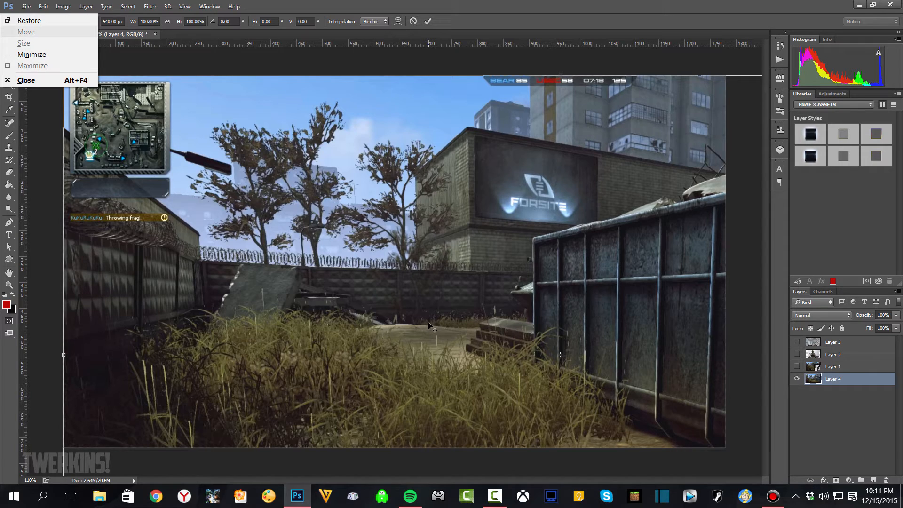
{"action": "left_click", "coordinate": [603, 5]}
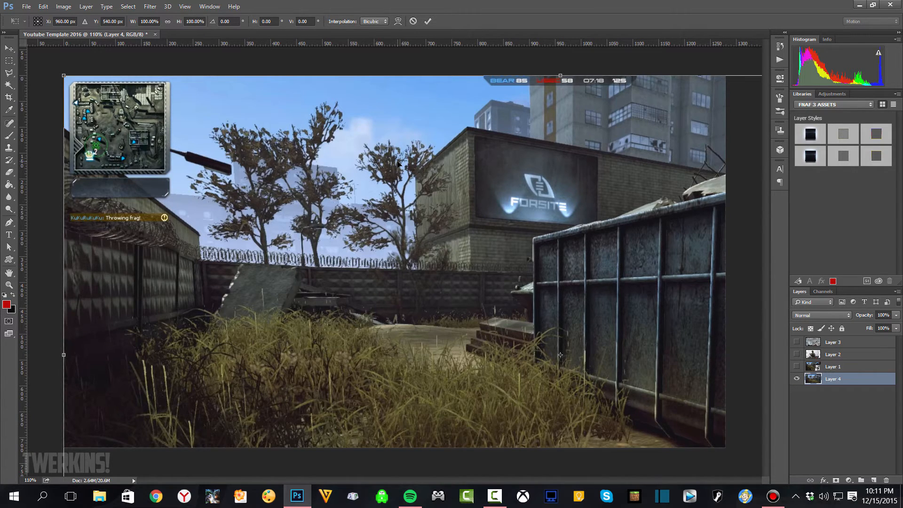
{"action": "scroll", "coordinate": [398, 164], "scroll_direction": "down", "scroll_amount": 3}
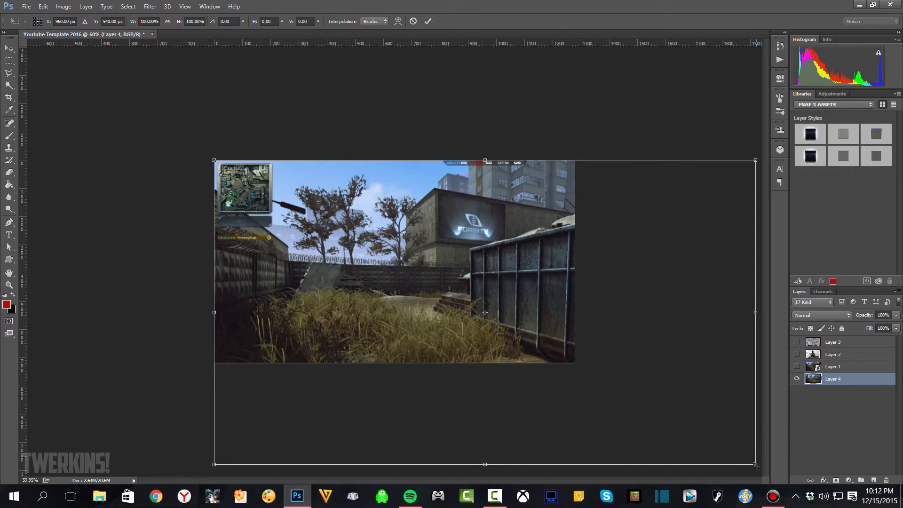
{"action": "left_click_drag", "start_coordinate": [756, 464], "coordinate": [569, 367]}
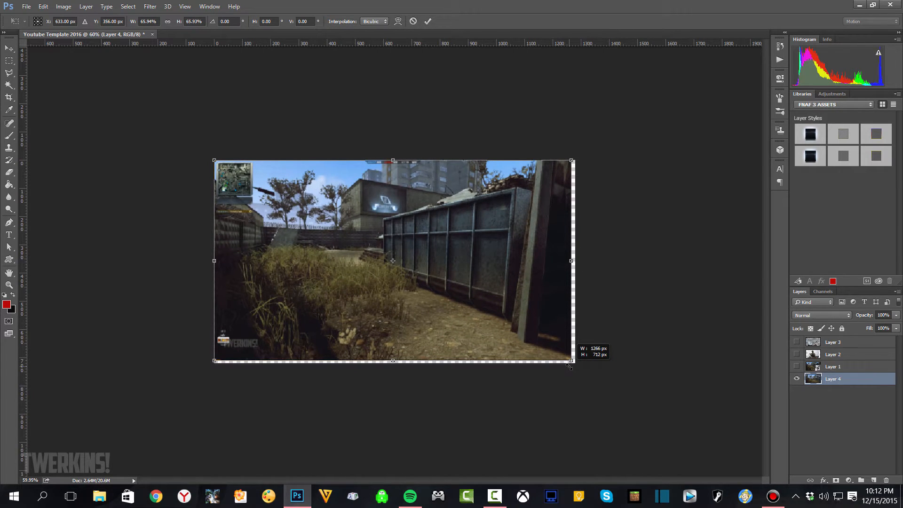
{"action": "left_click_drag", "start_coordinate": [570, 367], "coordinate": [570, 367]}
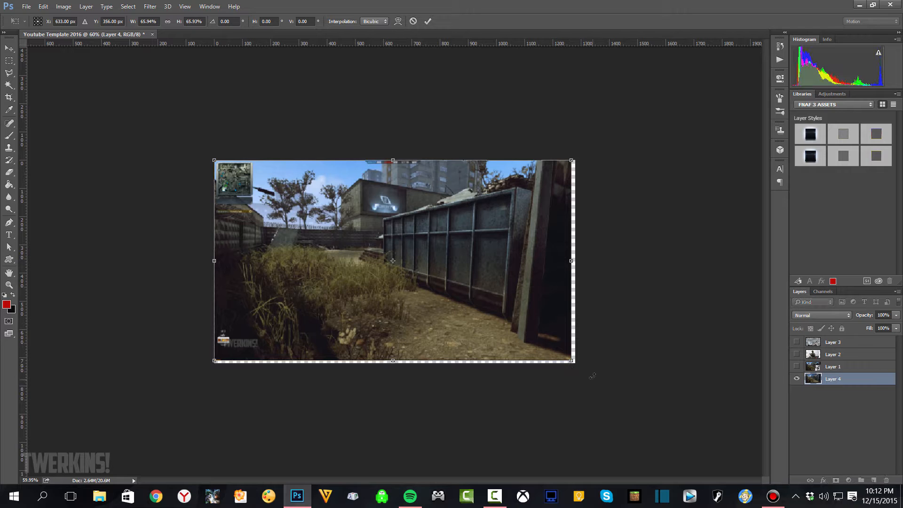
{"action": "scroll", "coordinate": [575, 356], "scroll_direction": "up", "scroll_amount": 4}
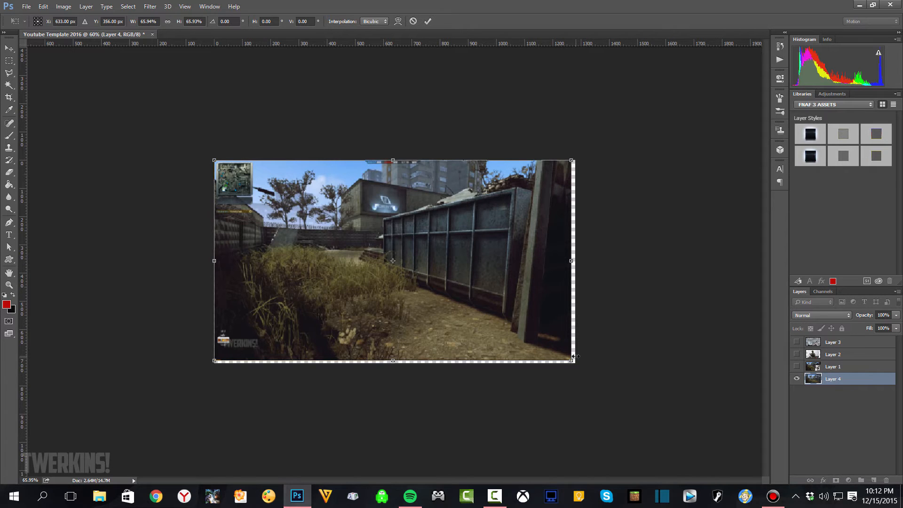
{"action": "scroll", "coordinate": [576, 359], "scroll_direction": "up", "scroll_amount": 1}
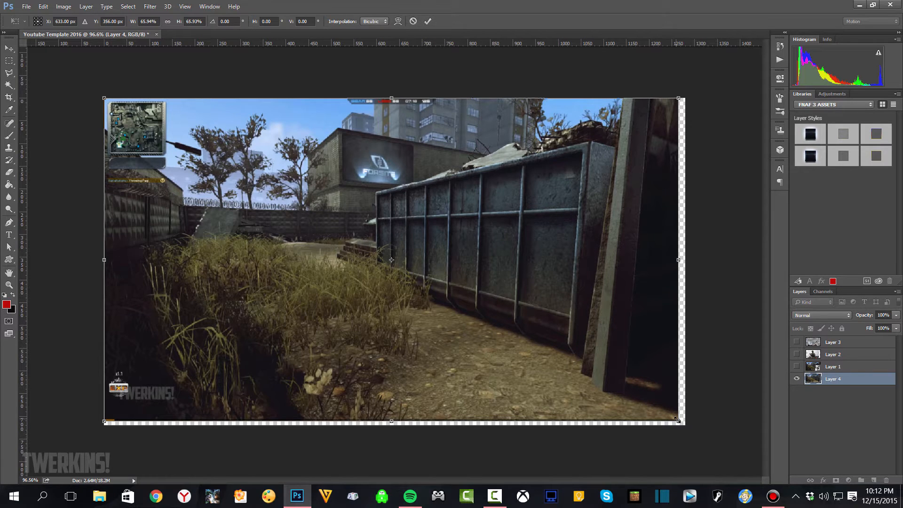
{"action": "left_click_drag", "start_coordinate": [677, 420], "coordinate": [685, 424]}
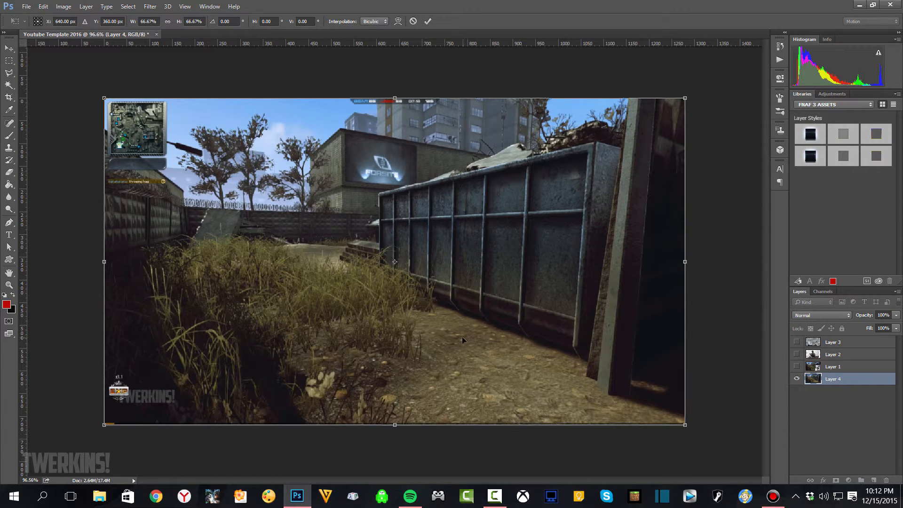
{"action": "key", "text": "Return"}
- Remove the minimap from the screenshot with the Spot Healing Brush in Content-Aware mode
{"action": "key", "text": "l"}
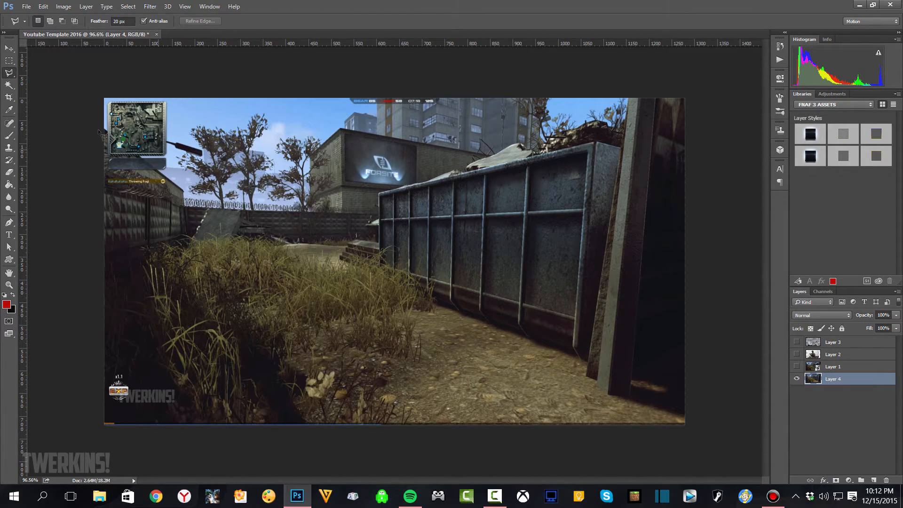
{"action": "left_click", "coordinate": [9, 123]}
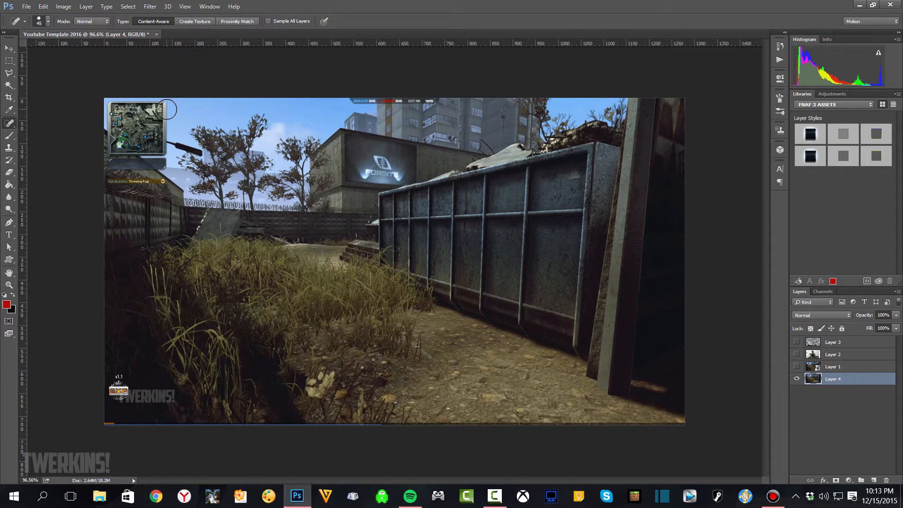
{"action": "mouse_move", "coordinate": [165, 107]}
{"action": "left_mouse_down"}
{"action": "mouse_move", "coordinate": [108, 106]}
{"action": "mouse_move", "coordinate": [111, 166]}
{"action": "mouse_move", "coordinate": [168, 164]}
{"action": "mouse_move", "coordinate": [170, 120]}
{"action": "mouse_move", "coordinate": [115, 124]}
{"action": "mouse_move", "coordinate": [122, 141]}
{"action": "mouse_move", "coordinate": [160, 151]}
{"action": "mouse_move", "coordinate": [155, 134]}
{"action": "mouse_move", "coordinate": [131, 137]}
{"action": "left_mouse_up"}
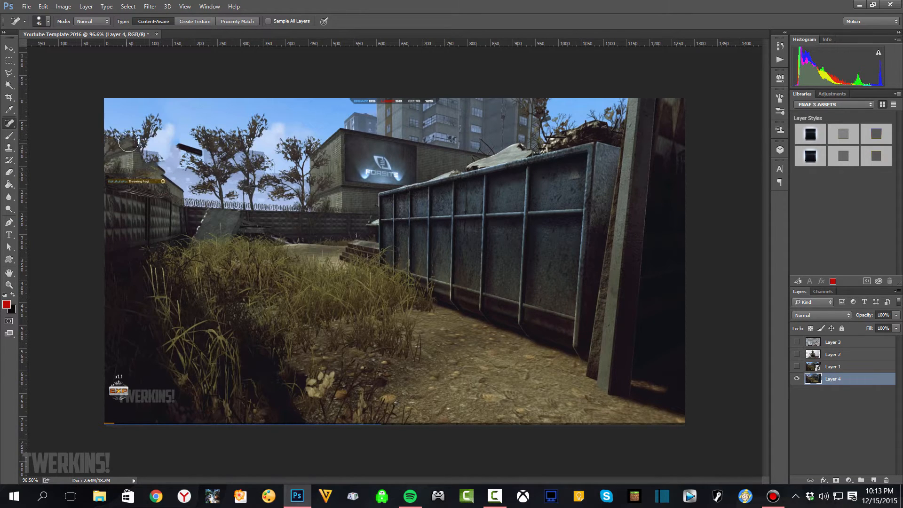
{"action": "right_click", "coordinate": [8, 126]}
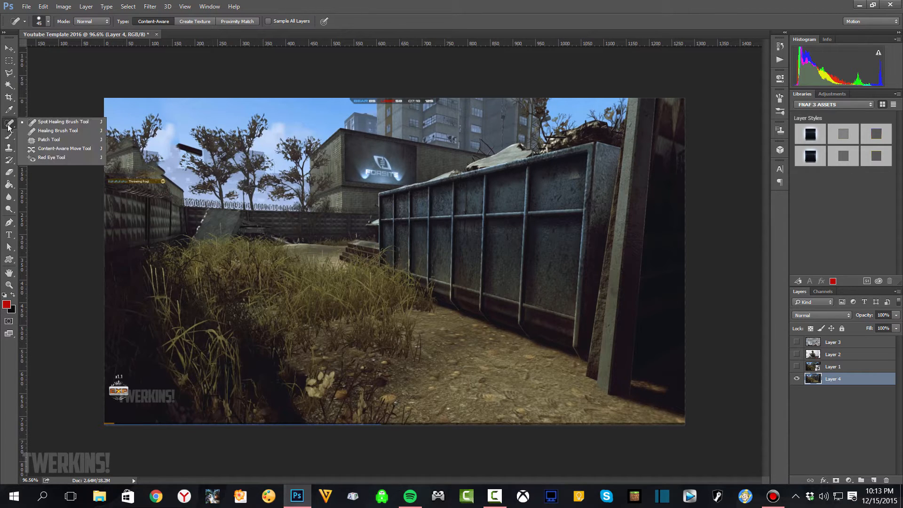
{"action": "left_click", "coordinate": [8, 126]}
- Heal away the chat message, the dark bar beside the minimap area, the score display, the ammo icon with watermark and the line along the lower edge
{"action": "left_click_drag", "start_coordinate": [163, 180], "coordinate": [113, 182]}
{"action": "mouse_move", "coordinate": [168, 157]}
{"action": "left_mouse_down"}
{"action": "mouse_move", "coordinate": [178, 148]}
{"action": "mouse_move", "coordinate": [200, 153]}
{"action": "left_mouse_up"}
{"action": "mouse_move", "coordinate": [368, 98]}
{"action": "left_mouse_down"}
{"action": "mouse_move", "coordinate": [354, 98]}
{"action": "mouse_move", "coordinate": [434, 100]}
{"action": "left_mouse_up"}
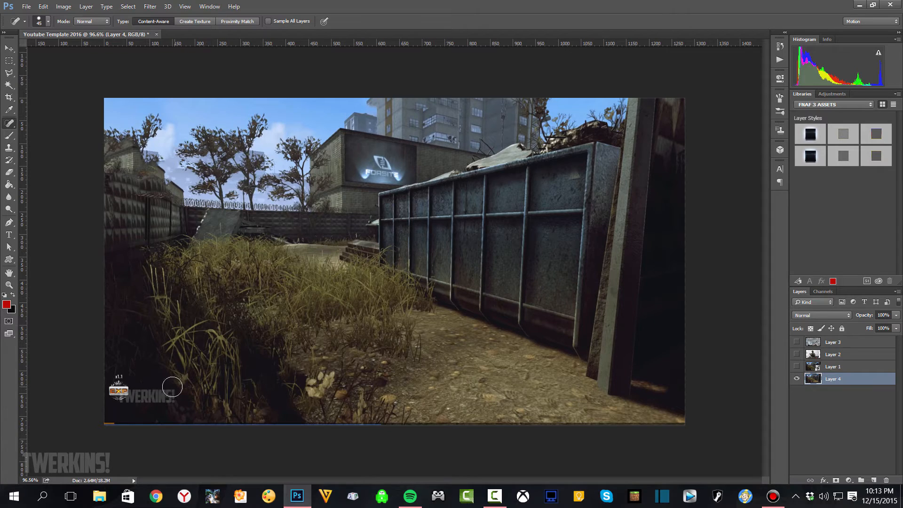
{"action": "mouse_move", "coordinate": [123, 379]}
{"action": "left_mouse_down"}
{"action": "mouse_move", "coordinate": [119, 398]}
{"action": "mouse_move", "coordinate": [171, 394]}
{"action": "mouse_move", "coordinate": [149, 392]}
{"action": "left_mouse_up"}
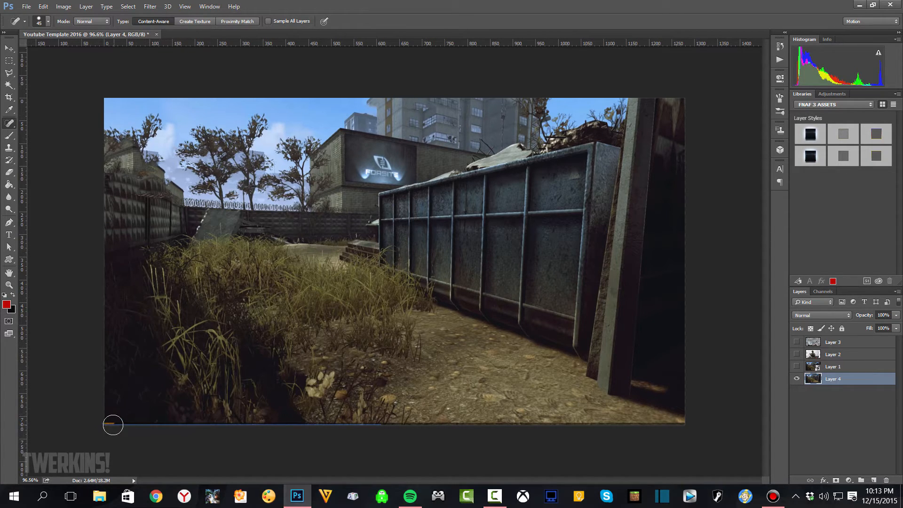
{"action": "left_click_drag", "start_coordinate": [111, 424], "coordinate": [703, 421]}
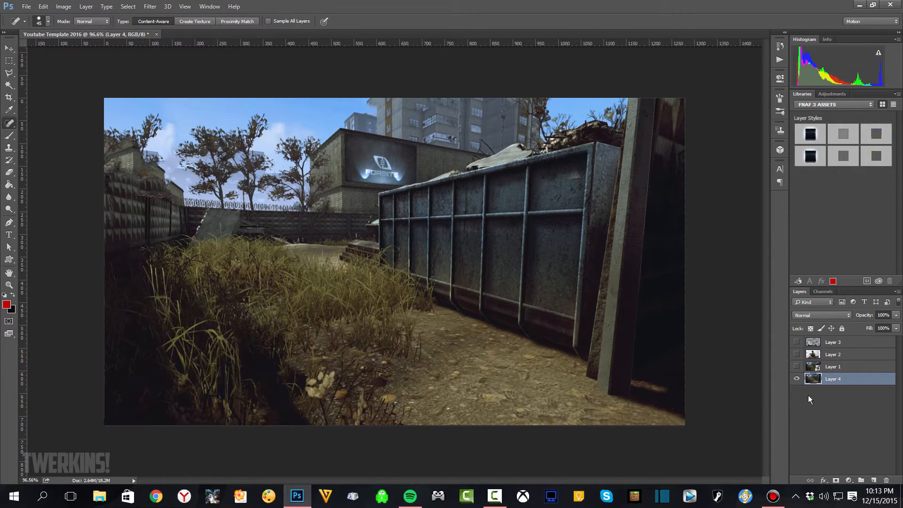
- Delete the retouched screenshot layer and show Layer 2 with the soldier photo
{"action": "left_click_drag", "start_coordinate": [851, 382], "coordinate": [888, 479]}
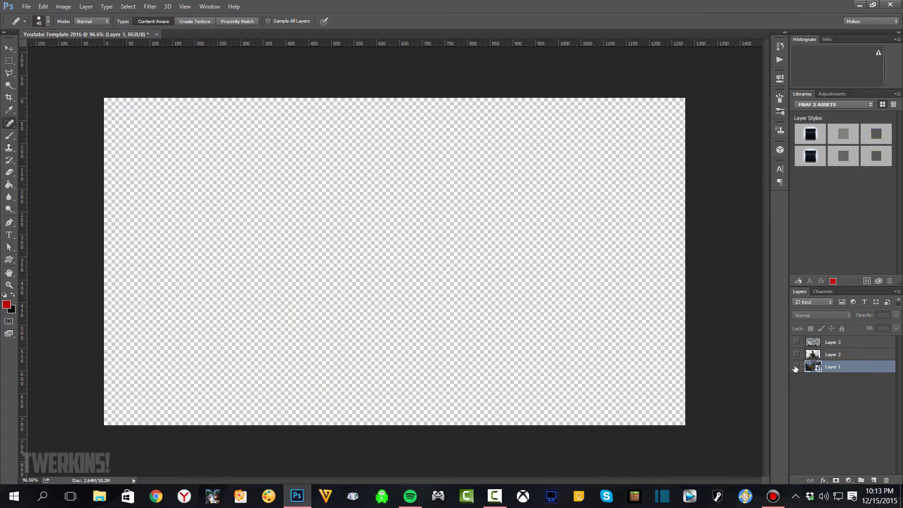
{"action": "left_click", "coordinate": [796, 368]}
{"action": "left_click", "coordinate": [796, 367]}
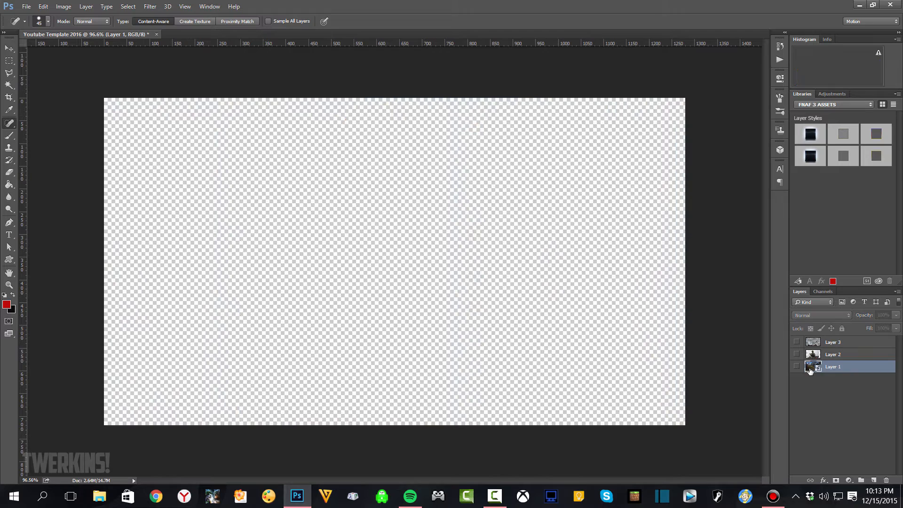
{"action": "left_click", "coordinate": [849, 357]}
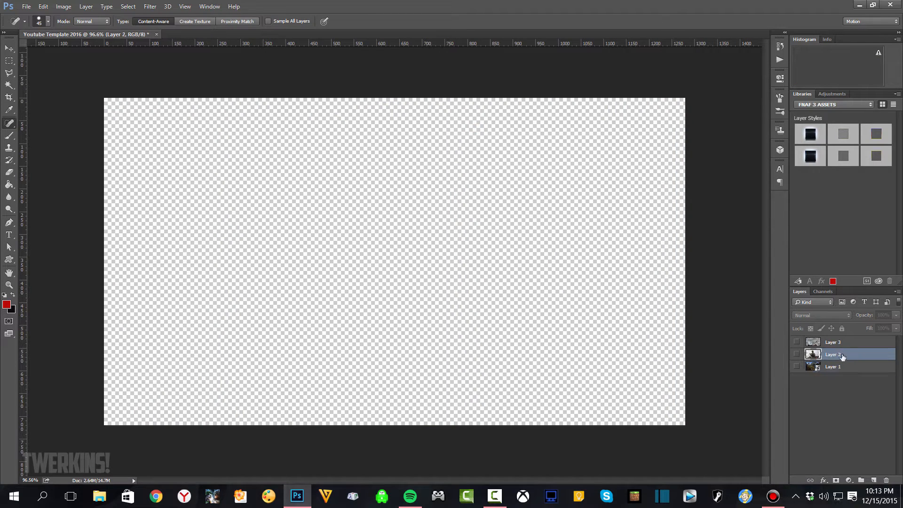
{"action": "left_click", "coordinate": [797, 355]}
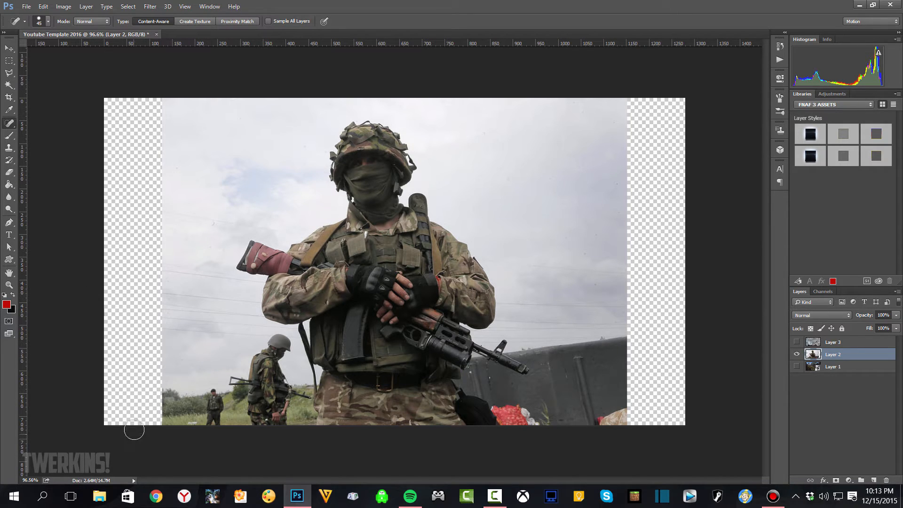
- Switch to Chrome, search Google Images for "soldier standing guard" limited to Large size, and close the browser
{"action": "left_click", "coordinate": [155, 494]}
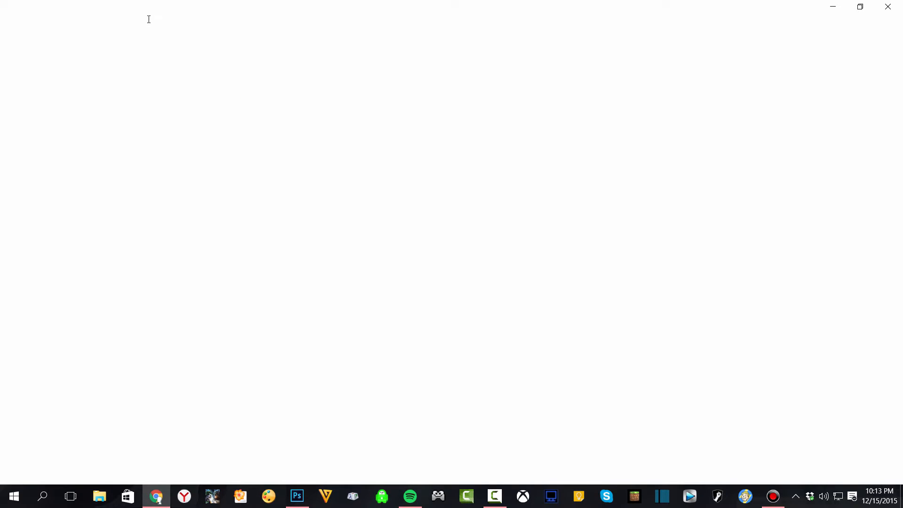
{"action": "left_click", "coordinate": [159, 21]}
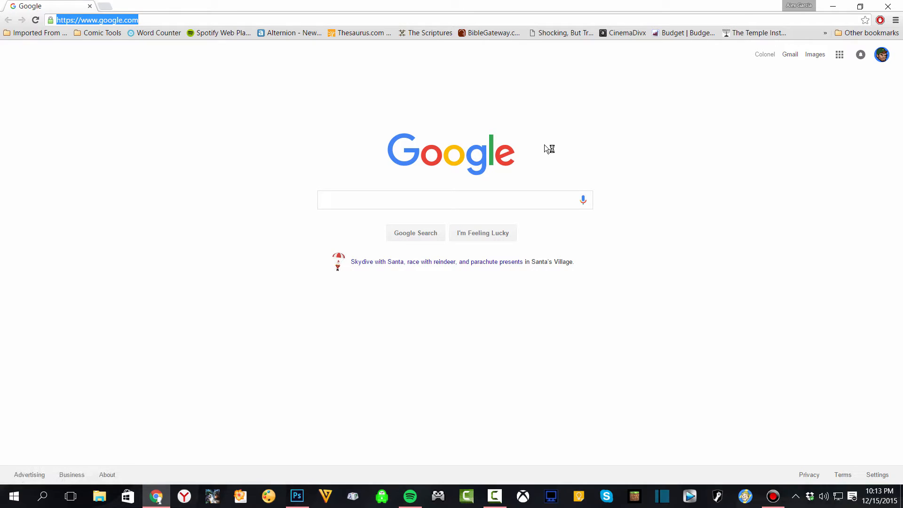
{"action": "type", "text": "soldier"}
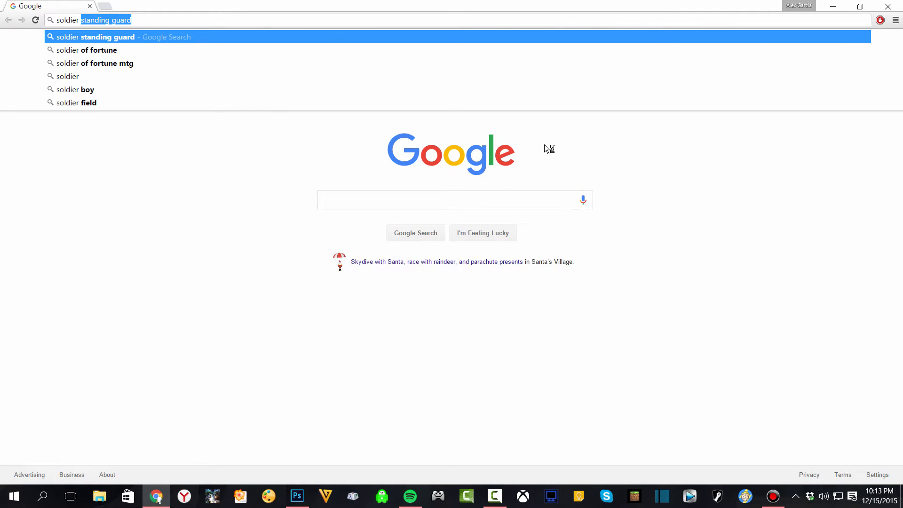
{"action": "key", "text": "Return"}
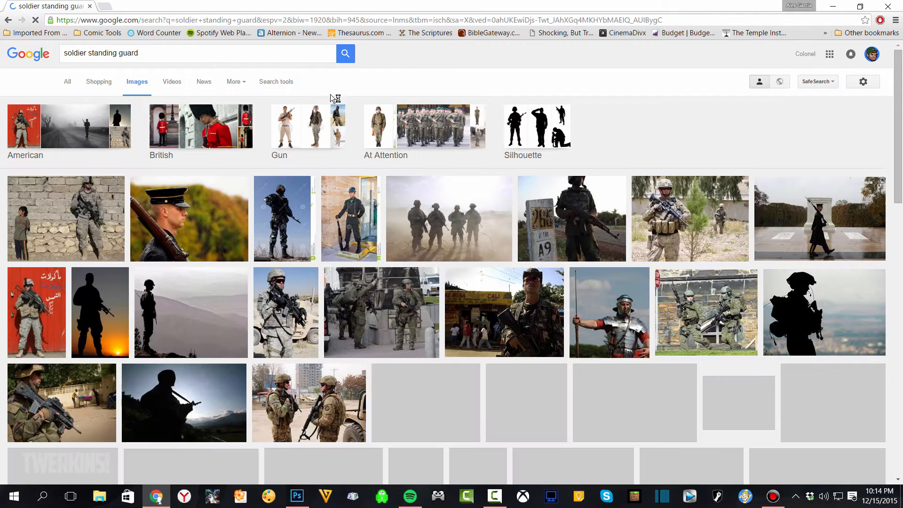
{"action": "left_click", "coordinate": [278, 82]}
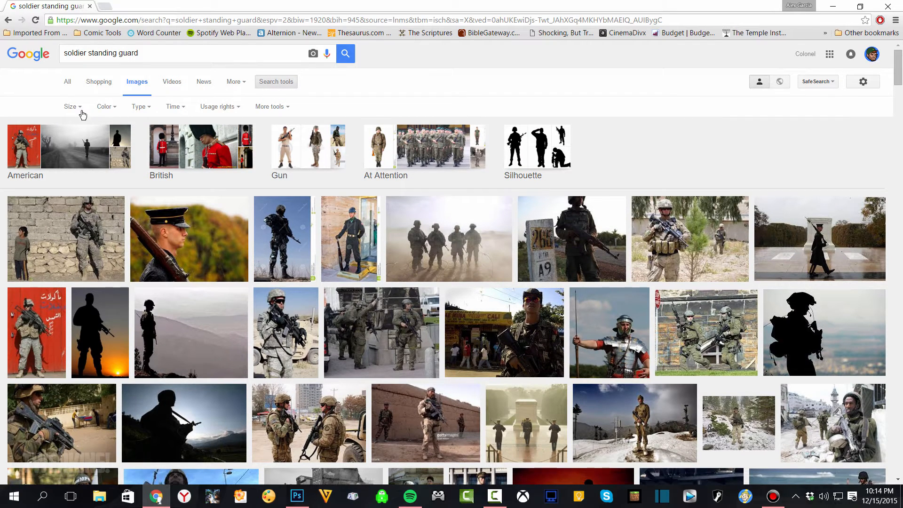
{"action": "left_click", "coordinate": [71, 108]}
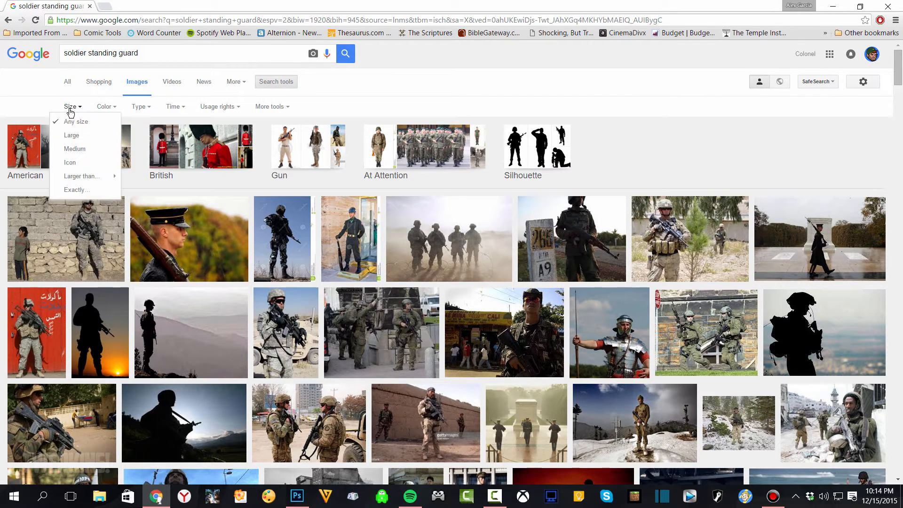
{"action": "left_click", "coordinate": [73, 135]}
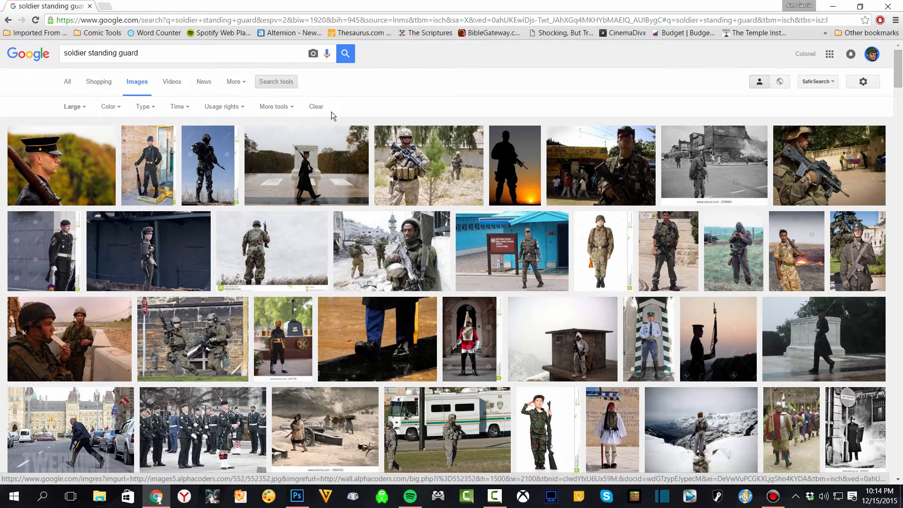
{"action": "left_click", "coordinate": [888, 6]}
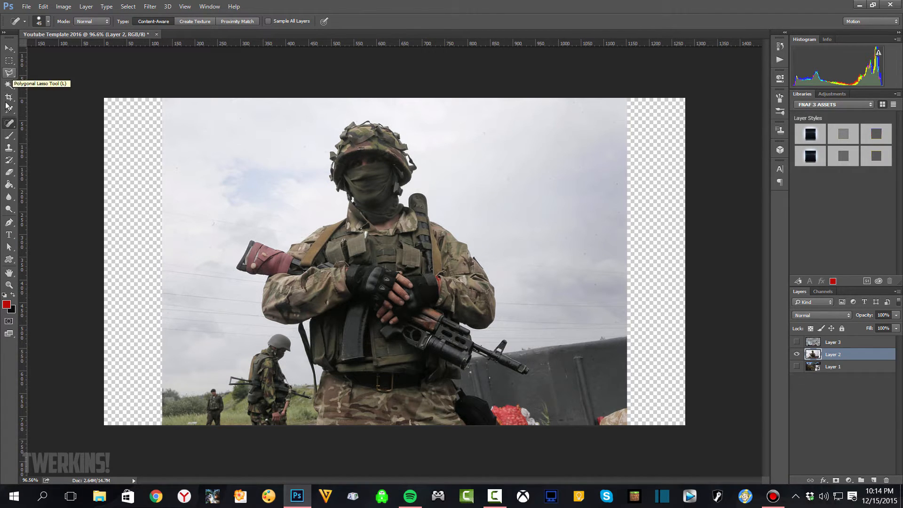
- Outline the foreground soldier and his rifle with the Polygonal Lasso at 0 px feather and copy the selection to a new layer
{"action": "left_click", "coordinate": [6, 224]}
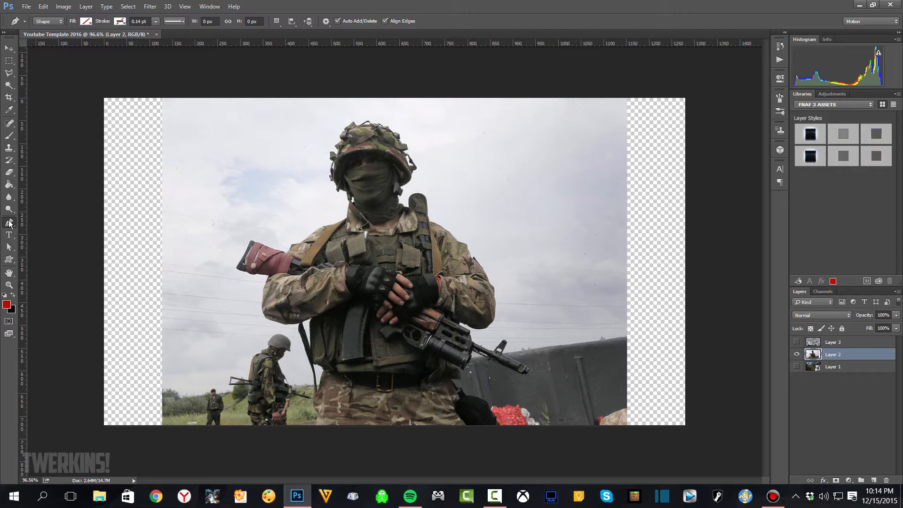
{"action": "left_click", "coordinate": [8, 73]}
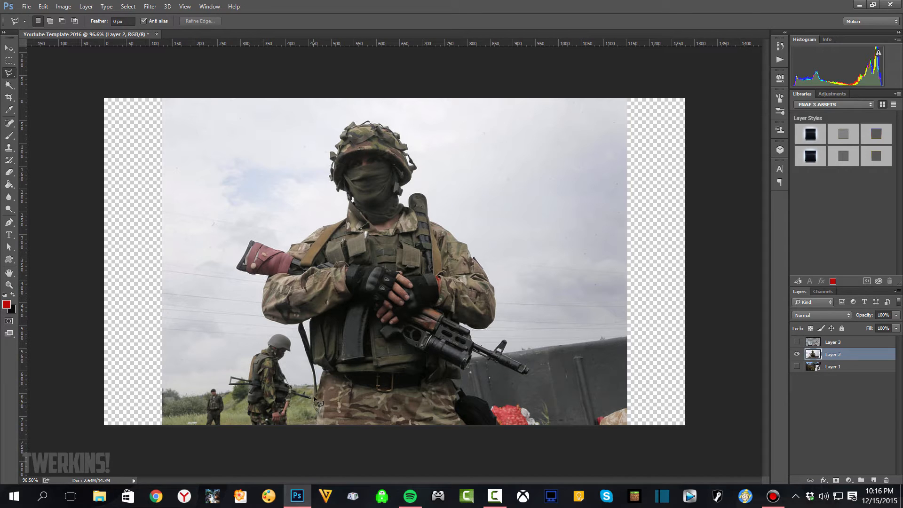
{"action": "left_click", "coordinate": [313, 362]}
{"action": "left_click", "coordinate": [309, 322]}
{"action": "left_click", "coordinate": [266, 318]}
{"action": "left_click", "coordinate": [260, 305]}
{"action": "left_click", "coordinate": [263, 290]}
{"action": "left_click", "coordinate": [267, 276]}
{"action": "left_click", "coordinate": [246, 273]}
{"action": "left_click", "coordinate": [236, 268]}
{"action": "left_click", "coordinate": [250, 240]}
{"action": "left_click", "coordinate": [292, 243]}
{"action": "left_click", "coordinate": [300, 243]}
{"action": "left_click", "coordinate": [320, 228]}
{"action": "left_click", "coordinate": [347, 218]}
{"action": "left_click", "coordinate": [350, 203]}
{"action": "left_click", "coordinate": [354, 202]}
{"action": "left_click", "coordinate": [351, 196]}
{"action": "left_click", "coordinate": [347, 193]}
{"action": "left_click", "coordinate": [337, 189]}
{"action": "left_click", "coordinate": [333, 181]}
{"action": "left_click", "coordinate": [330, 179]}
{"action": "left_click", "coordinate": [330, 176]}
{"action": "left_click", "coordinate": [331, 160]}
{"action": "left_click", "coordinate": [330, 152]}
{"action": "left_click", "coordinate": [336, 154]}
{"action": "left_click", "coordinate": [336, 147]}
{"action": "left_click", "coordinate": [340, 139]}
{"action": "left_click", "coordinate": [345, 128]}
{"action": "left_click", "coordinate": [354, 122]}
{"action": "left_click", "coordinate": [368, 121]}
{"action": "left_click", "coordinate": [380, 125]}
{"action": "left_click", "coordinate": [389, 129]}
{"action": "left_click", "coordinate": [396, 132]}
{"action": "left_click", "coordinate": [403, 140]}
{"action": "left_click", "coordinate": [408, 148]}
{"action": "left_click", "coordinate": [410, 157]}
{"action": "left_click", "coordinate": [415, 168]}
{"action": "left_click", "coordinate": [412, 183]}
{"action": "left_click", "coordinate": [402, 194]}
{"action": "left_click", "coordinate": [399, 203]}
{"action": "left_click", "coordinate": [408, 207]}
{"action": "left_click", "coordinate": [410, 198]}
{"action": "left_click", "coordinate": [416, 192]}
{"action": "left_click", "coordinate": [425, 195]}
{"action": "left_click", "coordinate": [426, 202]}
{"action": "left_click", "coordinate": [429, 220]}
{"action": "left_click", "coordinate": [442, 225]}
{"action": "left_click", "coordinate": [455, 236]}
{"action": "left_click", "coordinate": [469, 246]}
{"action": "left_click", "coordinate": [476, 258]}
{"action": "left_click", "coordinate": [489, 282]}
{"action": "left_click", "coordinate": [496, 293]}
{"action": "left_click", "coordinate": [495, 313]}
{"action": "left_click", "coordinate": [491, 326]}
{"action": "left_click", "coordinate": [482, 332]}
{"action": "left_click", "coordinate": [469, 328]}
{"action": "left_click", "coordinate": [459, 323]}
{"action": "left_click", "coordinate": [471, 335]}
{"action": "left_click", "coordinate": [472, 343]}
{"action": "left_click", "coordinate": [494, 351]}
{"action": "left_click", "coordinate": [504, 339]}
{"action": "left_click", "coordinate": [507, 343]}
{"action": "left_click", "coordinate": [502, 353]}
{"action": "left_click", "coordinate": [530, 373]}
{"action": "left_click", "coordinate": [453, 377]}
{"action": "left_click", "coordinate": [459, 382]}
{"action": "left_click", "coordinate": [454, 388]}
{"action": "left_click", "coordinate": [462, 395]}
{"action": "left_click", "coordinate": [472, 400]}
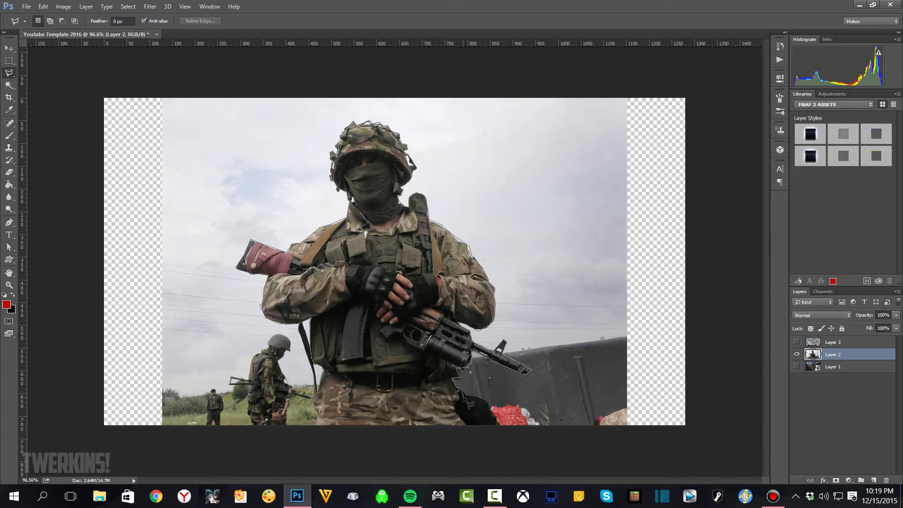
{"action": "left_click", "coordinate": [485, 404]}
{"action": "left_click", "coordinate": [494, 416]}
{"action": "left_click", "coordinate": [495, 426]}
{"action": "left_click", "coordinate": [415, 439]}
{"action": "left_click", "coordinate": [314, 425]}
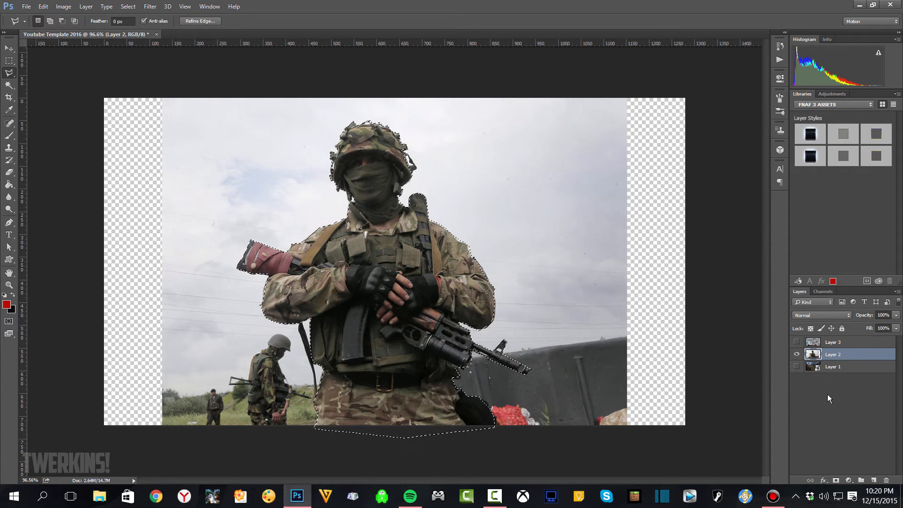
{"action": "key", "text": "ctrl+j"}
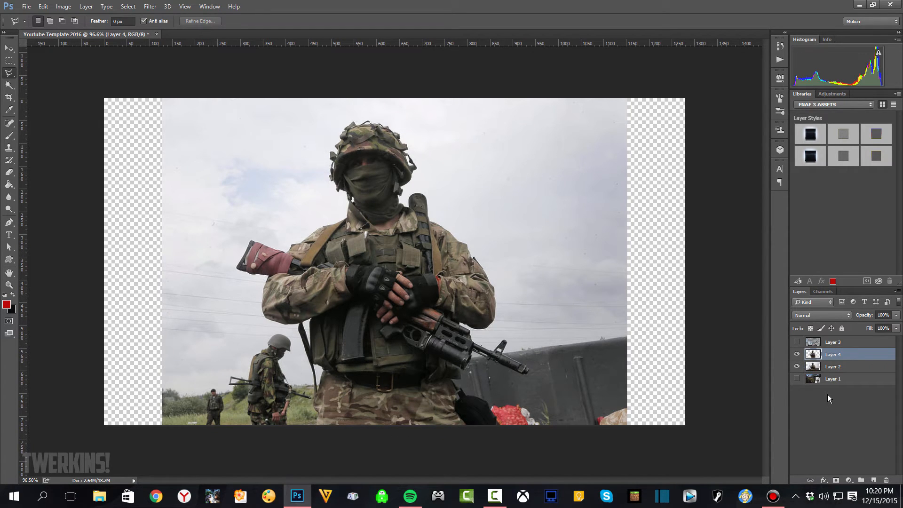
- Compare the soldier cutout with Layer 2, and leave only Layer 3 with the cat photo visible
{"action": "left_click", "coordinate": [797, 367]}
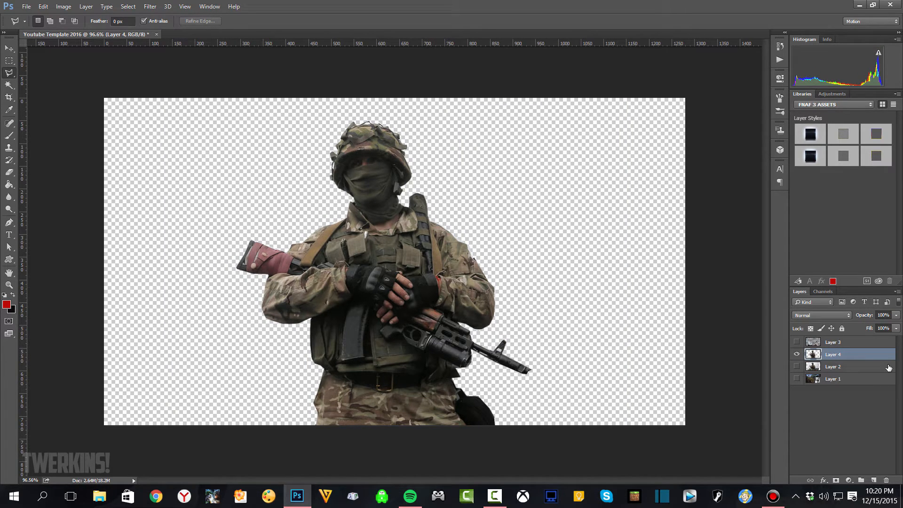
{"action": "left_click", "coordinate": [796, 367]}
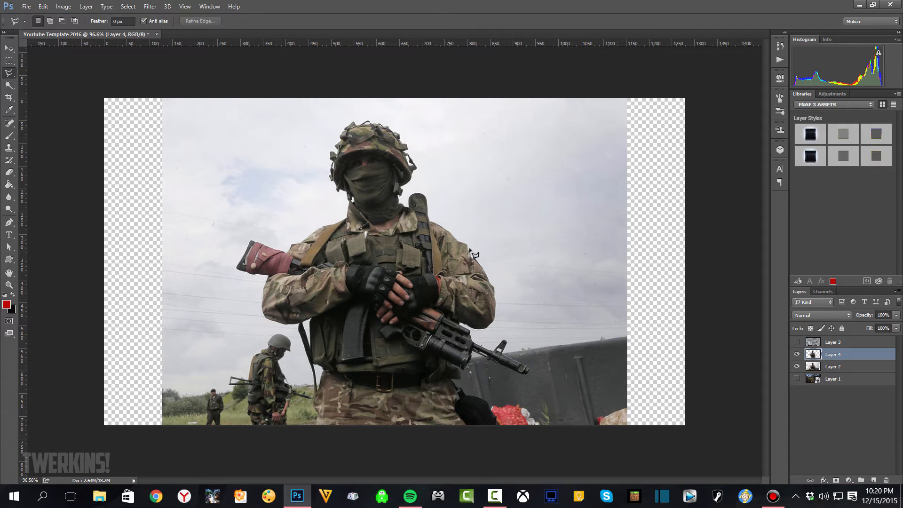
{"action": "left_click", "coordinate": [797, 367]}
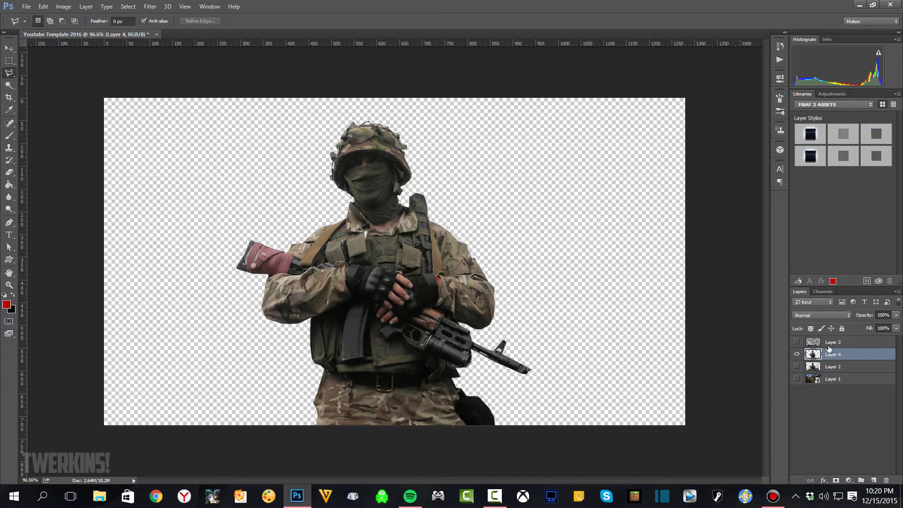
{"action": "left_click", "coordinate": [797, 355]}
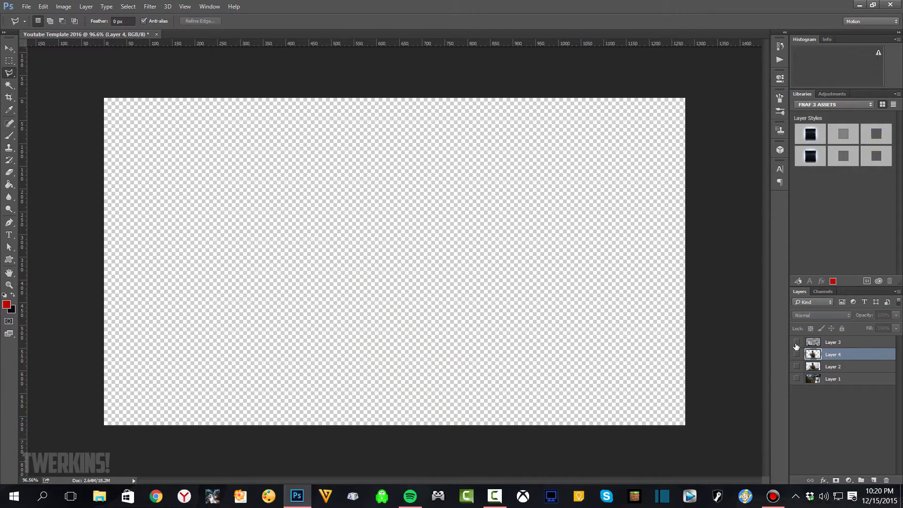
{"action": "left_click", "coordinate": [797, 343]}
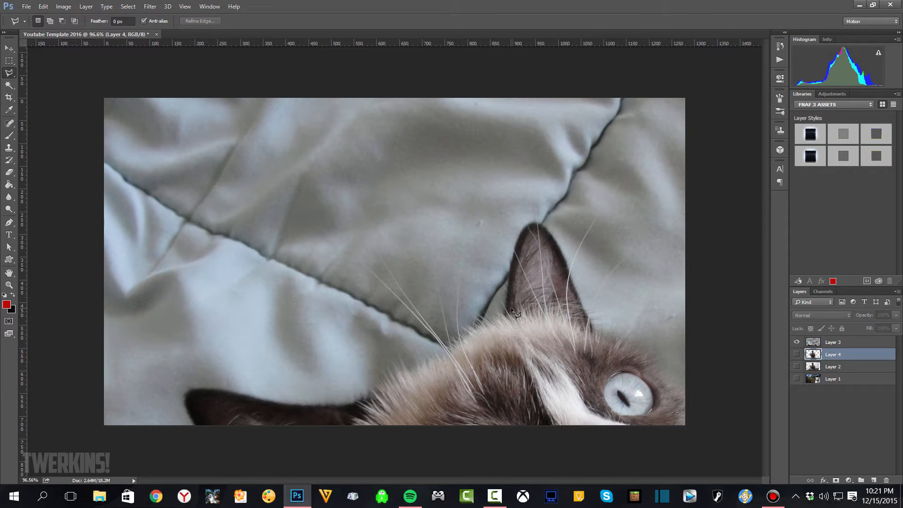
- Scale the Layer 3 cat photo to about 54% and fit it to the canvas height against the left edge
{"action": "key", "text": "v"}
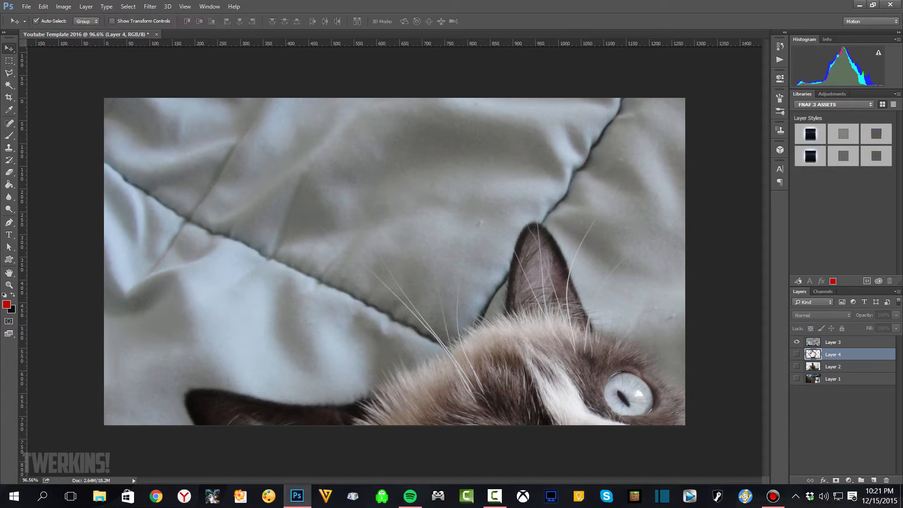
{"action": "left_click", "coordinate": [826, 343]}
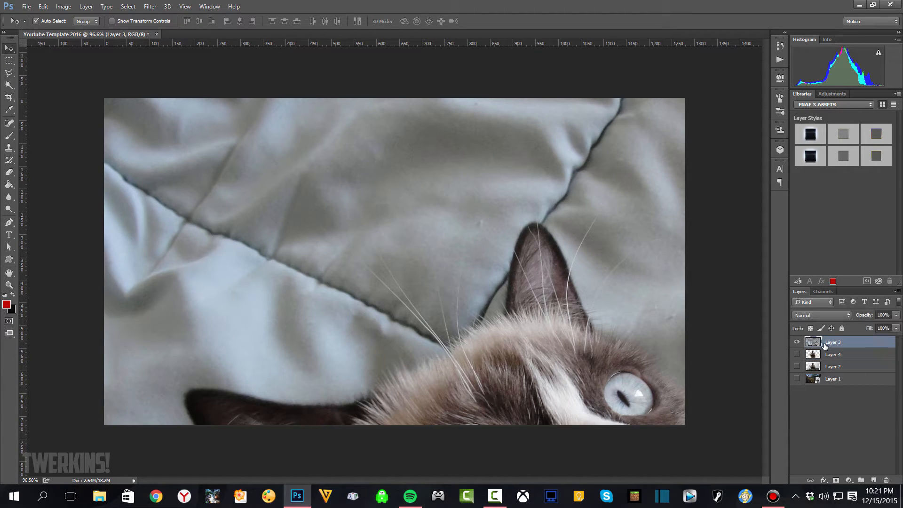
{"action": "key", "text": "ctrl+t"}
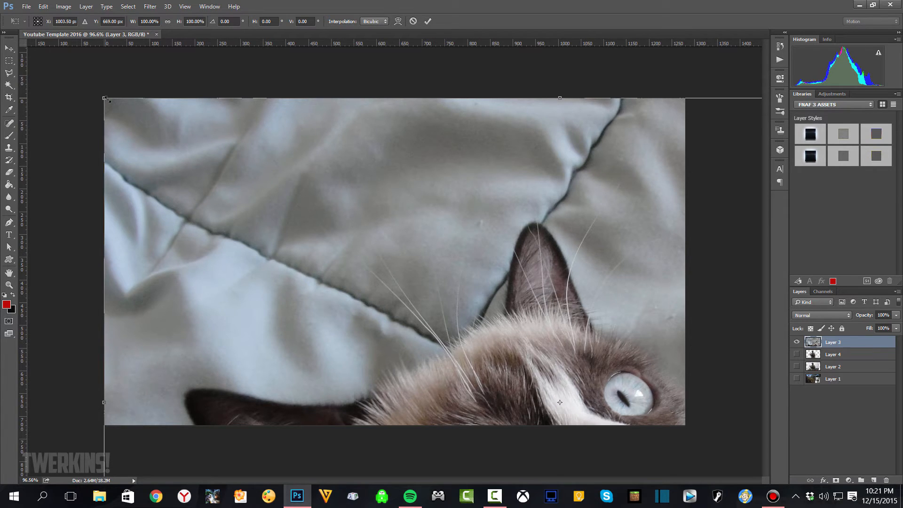
{"action": "left_click_drag", "start_coordinate": [106, 100], "coordinate": [369, 275]}
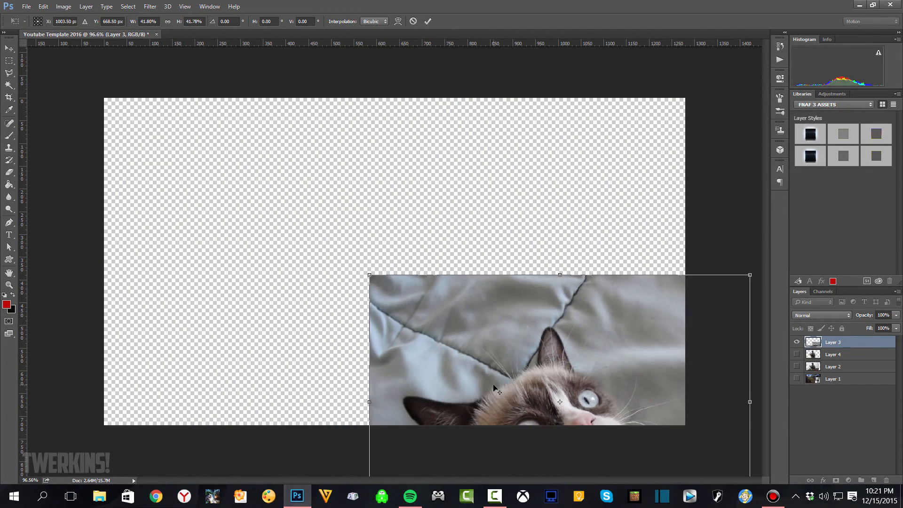
{"action": "left_click_drag", "start_coordinate": [494, 387], "coordinate": [228, 211]}
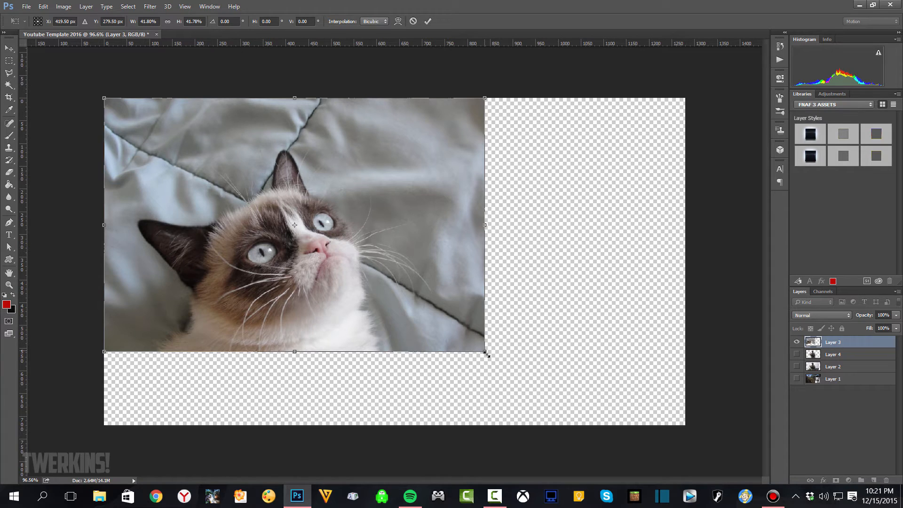
{"action": "left_click_drag", "start_coordinate": [486, 353], "coordinate": [597, 429]}
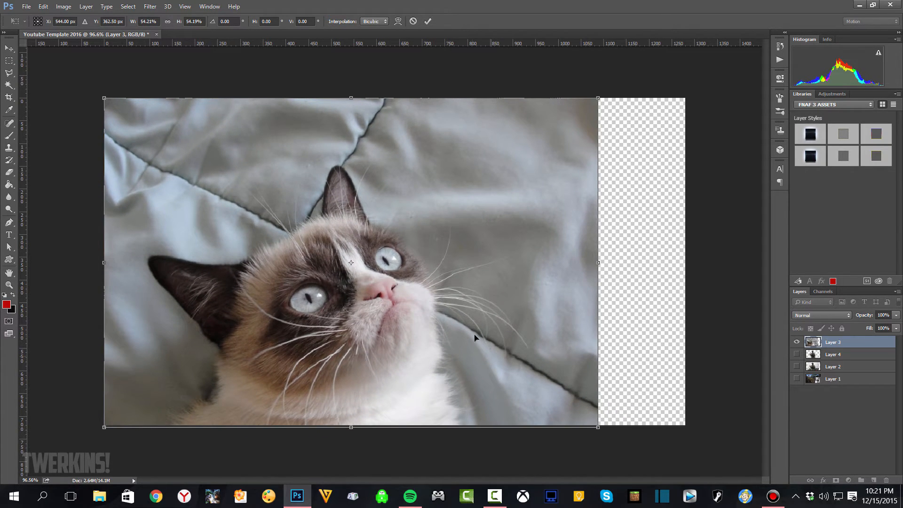
{"action": "key", "text": "Return"}
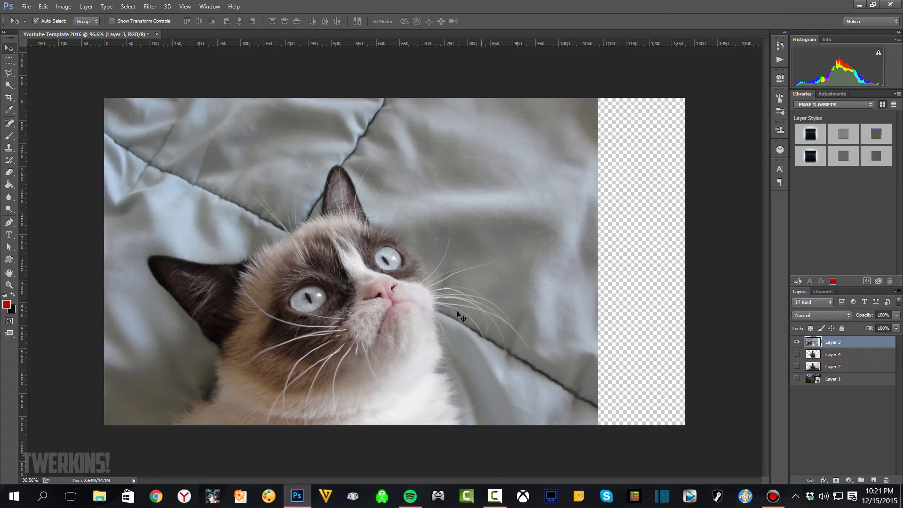
- Trace a closed Pen tool path in Shape mode around the cat's head and both ears, crossing the neck below the chin
{"action": "left_click", "coordinate": [9, 222]}
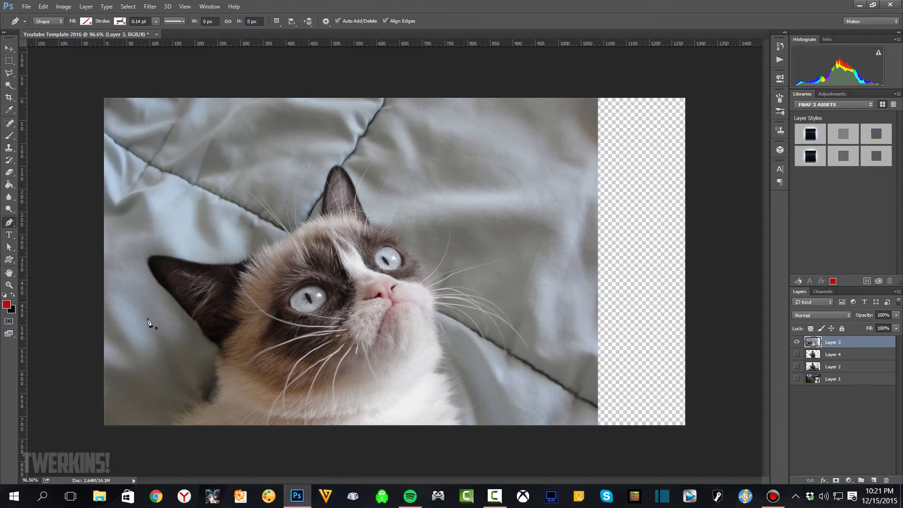
{"action": "left_click", "coordinate": [211, 402]}
{"action": "mouse_move", "coordinate": [216, 394]}
{"action": "left_mouse_down"}
{"action": "mouse_move", "coordinate": [225, 394]}
{"action": "mouse_move", "coordinate": [219, 389]}
{"action": "left_mouse_up"}
{"action": "left_click", "coordinate": [217, 382]}
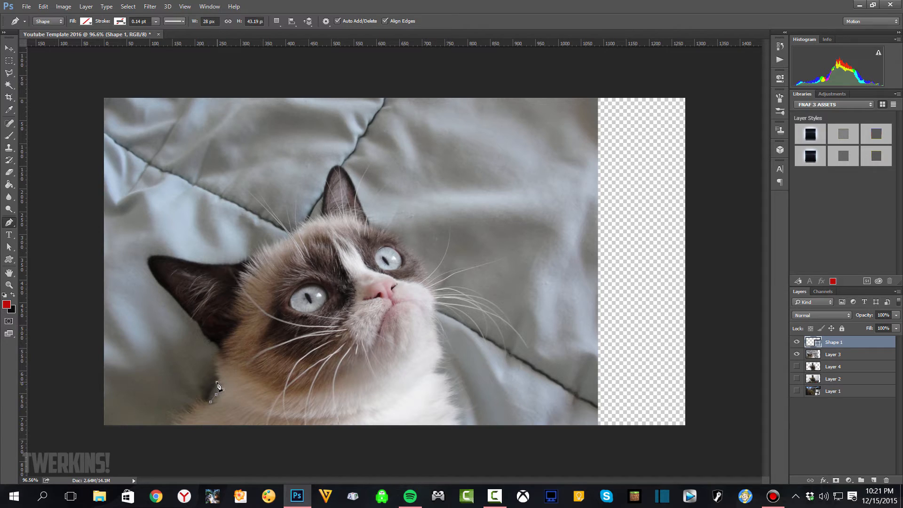
{"action": "left_click", "coordinate": [218, 378]}
{"action": "left_click", "coordinate": [217, 369]}
{"action": "left_click", "coordinate": [215, 366]}
{"action": "left_click_drag", "start_coordinate": [215, 357], "coordinate": [216, 355]}
{"action": "left_click", "coordinate": [221, 349]}
{"action": "left_click", "coordinate": [220, 345]}
{"action": "left_click", "coordinate": [214, 342]}
{"action": "left_click", "coordinate": [204, 337]}
{"action": "left_click", "coordinate": [199, 326]}
{"action": "left_click", "coordinate": [196, 319]}
{"action": "left_click", "coordinate": [184, 309]}
{"action": "left_click", "coordinate": [175, 297]}
{"action": "left_click", "coordinate": [170, 294]}
{"action": "left_click", "coordinate": [161, 286]}
{"action": "left_click", "coordinate": [151, 273]}
{"action": "left_click", "coordinate": [148, 270]}
{"action": "left_click", "coordinate": [149, 258]}
{"action": "left_click", "coordinate": [149, 255]}
{"action": "left_click", "coordinate": [159, 256]}
{"action": "left_click_drag", "start_coordinate": [189, 261], "coordinate": [288, 237]}
{"action": "left_click", "coordinate": [288, 233]}
{"action": "left_click", "coordinate": [290, 227]}
{"action": "left_click", "coordinate": [297, 220]}
{"action": "left_click", "coordinate": [315, 213]}
{"action": "left_click", "coordinate": [322, 211]}
{"action": "left_click", "coordinate": [332, 167]}
{"action": "left_click", "coordinate": [342, 168]}
{"action": "left_click", "coordinate": [357, 193]}
{"action": "left_click", "coordinate": [364, 211]}
{"action": "left_click", "coordinate": [368, 222]}
{"action": "left_click", "coordinate": [389, 232]}
{"action": "left_click", "coordinate": [417, 252]}
{"action": "left_click", "coordinate": [426, 270]}
{"action": "left_click", "coordinate": [435, 292]}
{"action": "left_click", "coordinate": [435, 312]}
{"action": "left_click", "coordinate": [439, 321]}
{"action": "left_click", "coordinate": [444, 341]}
{"action": "left_click", "coordinate": [442, 358]}
{"action": "left_click", "coordinate": [436, 372]}
{"action": "left_click_drag", "start_coordinate": [414, 394], "coordinate": [333, 417]}
{"action": "left_click_drag", "start_coordinate": [258, 413], "coordinate": [244, 408]}
{"action": "left_click", "coordinate": [210, 404]}
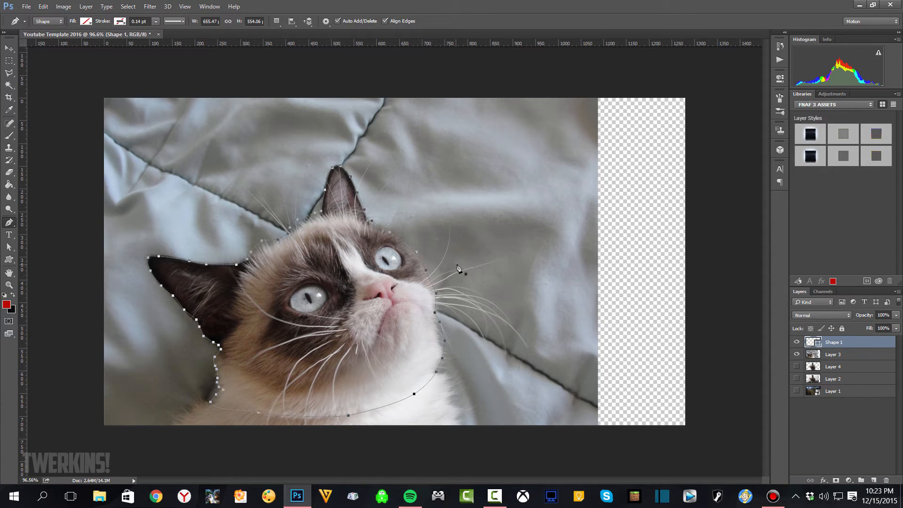
- Convert the cat path to a new anti-aliased selection with 0 px feather and make Layer 3 the active layer
{"action": "right_click", "coordinate": [395, 238]}
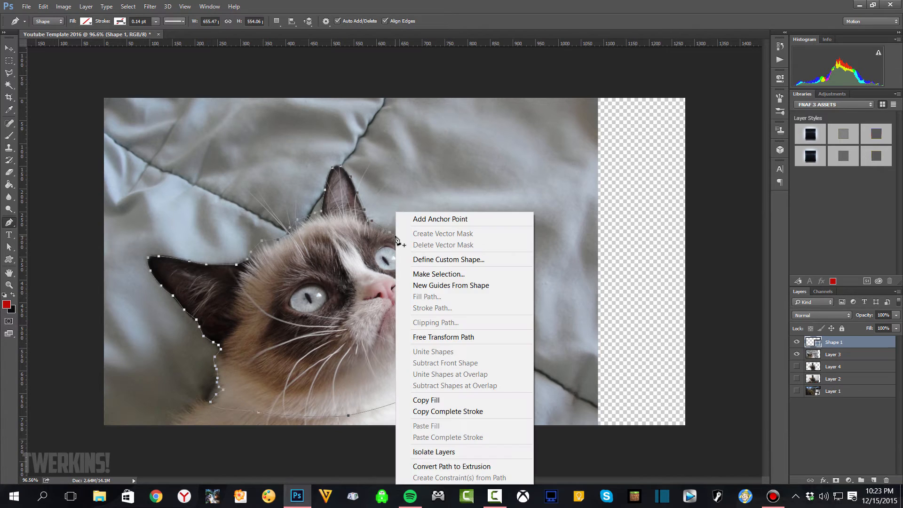
{"action": "left_click", "coordinate": [430, 273]}
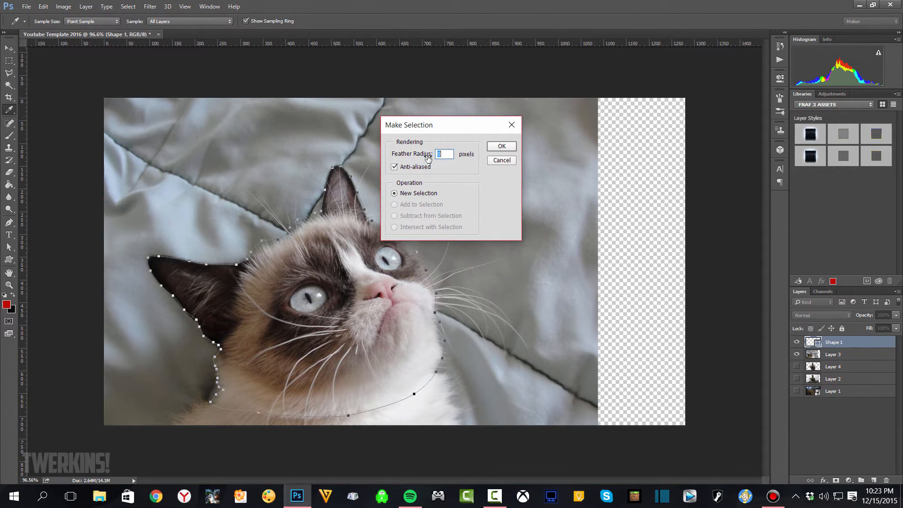
{"action": "left_click", "coordinate": [494, 146]}
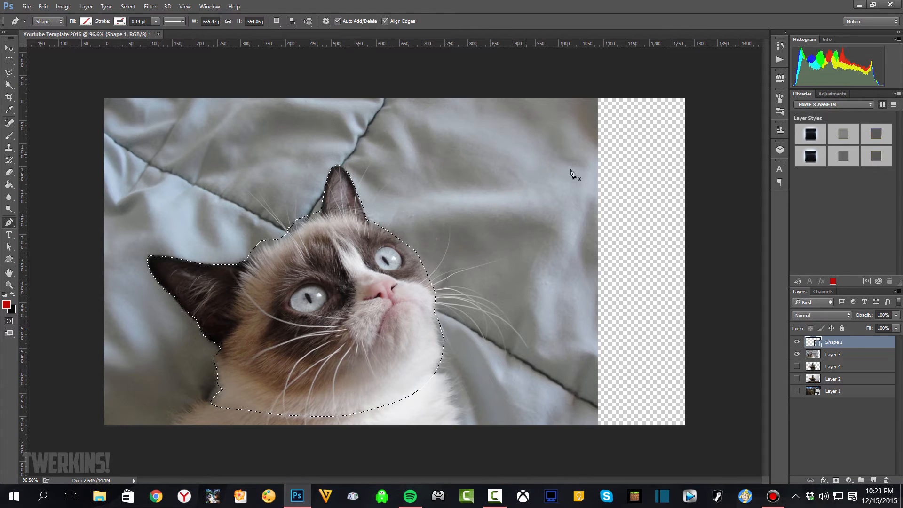
{"action": "left_click", "coordinate": [847, 355]}
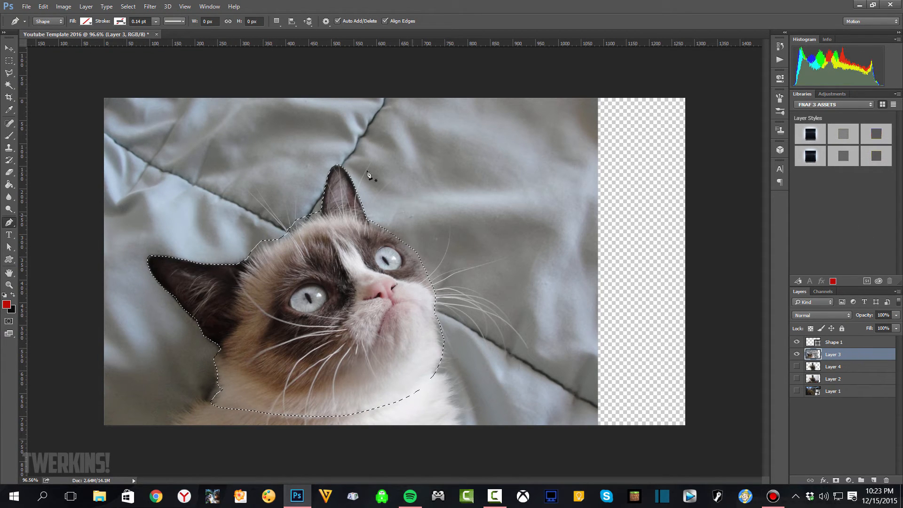
- Refine the cat selection's edge with Smart Radius on, Radius 23.2 px, Smooth 2 and Shift Edge -36%
{"action": "left_click", "coordinate": [127, 10]}
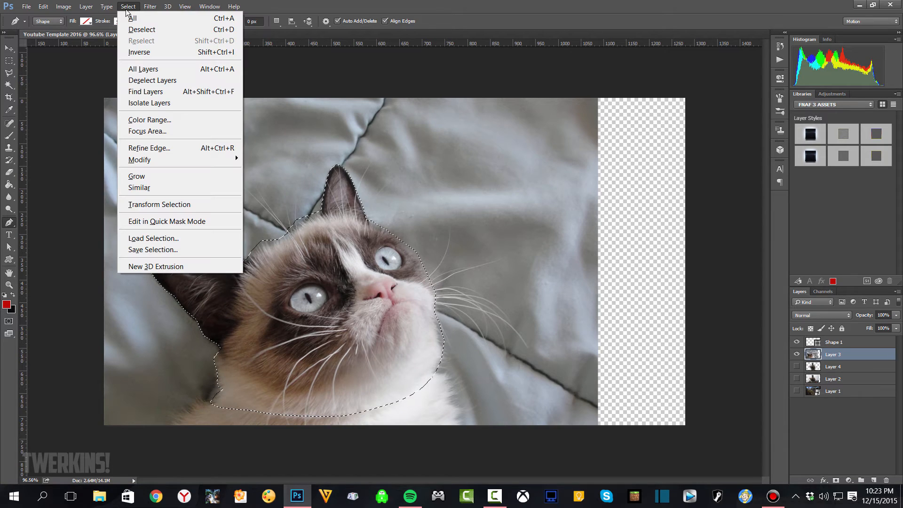
{"action": "left_click", "coordinate": [168, 149]}
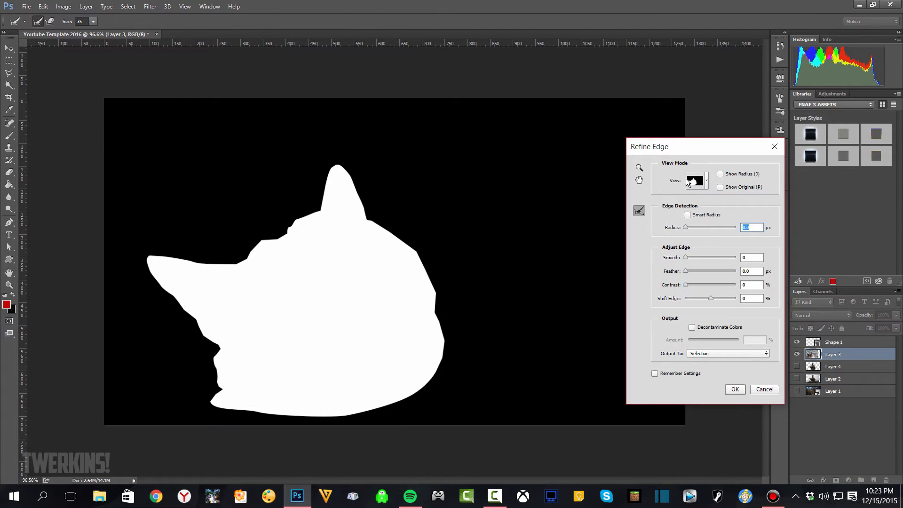
{"action": "left_click", "coordinate": [688, 215]}
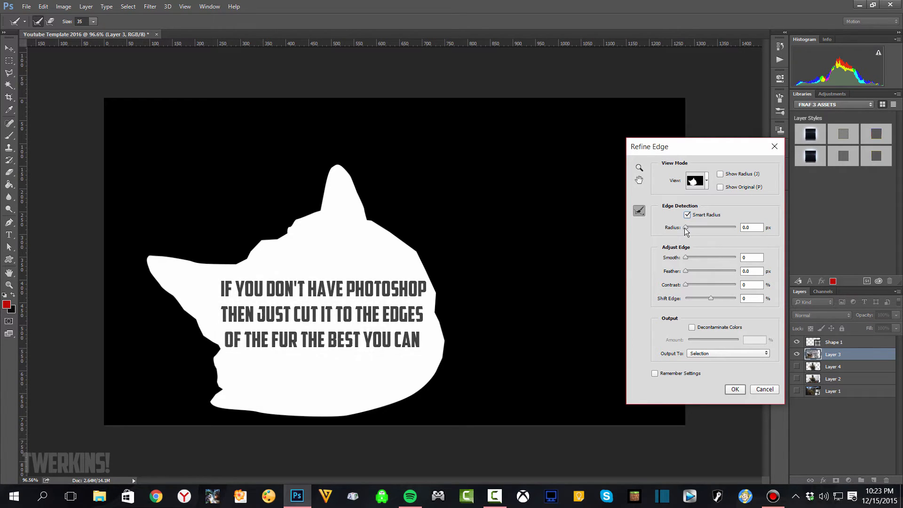
{"action": "left_click_drag", "start_coordinate": [686, 228], "coordinate": [702, 227]}
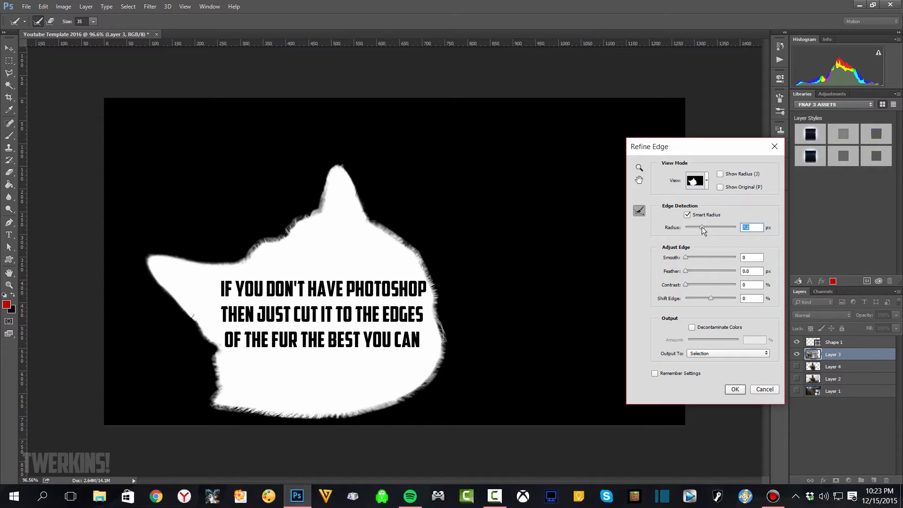
{"action": "left_click_drag", "start_coordinate": [702, 227], "coordinate": [709, 225]}
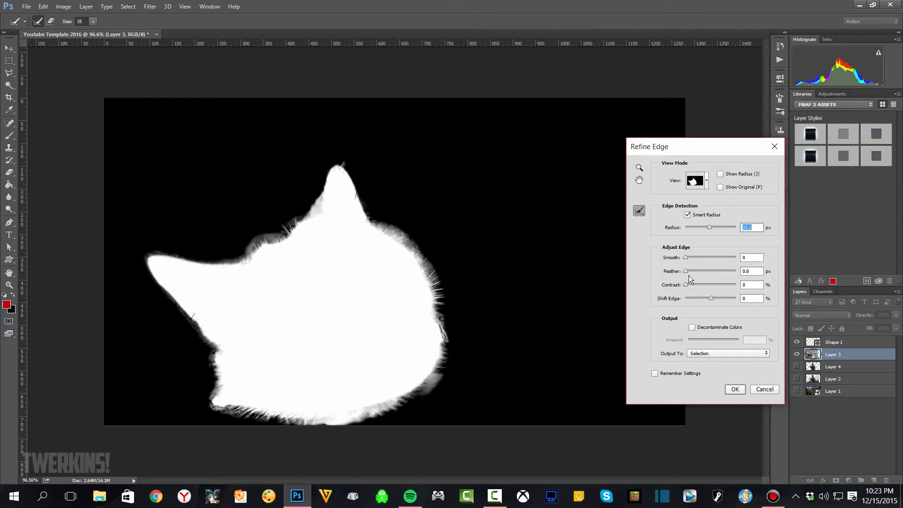
{"action": "left_click_drag", "start_coordinate": [687, 262], "coordinate": [685, 259]}
{"action": "left_click", "coordinate": [712, 300]}
{"action": "left_click_drag", "start_coordinate": [709, 298], "coordinate": [702, 298]}
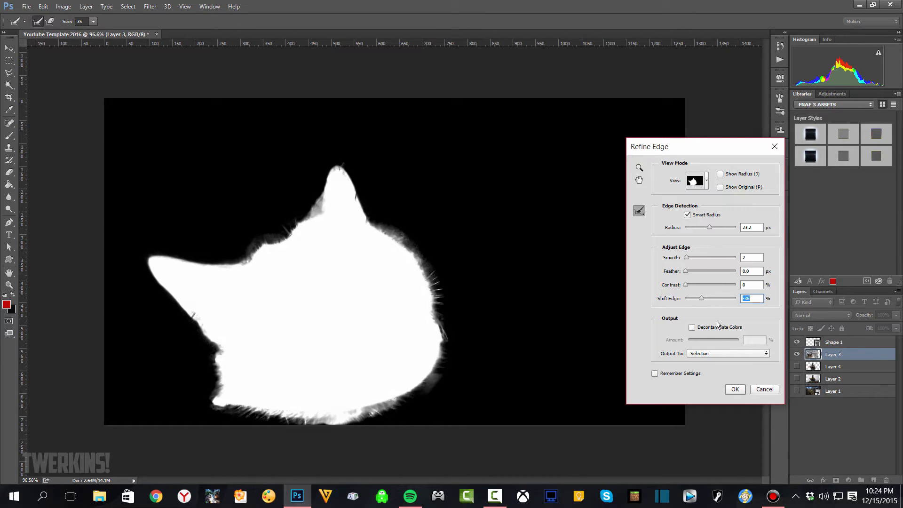
{"action": "left_click", "coordinate": [735, 389]}
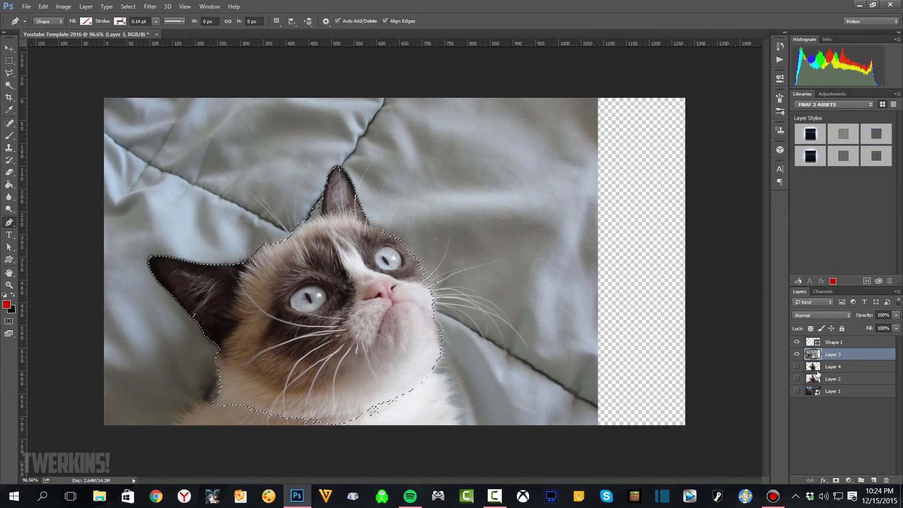
- Copy the refined cat head to a new layer with Layer 3 hidden, and undo these changes
{"action": "key", "text": "ctrl+j"}
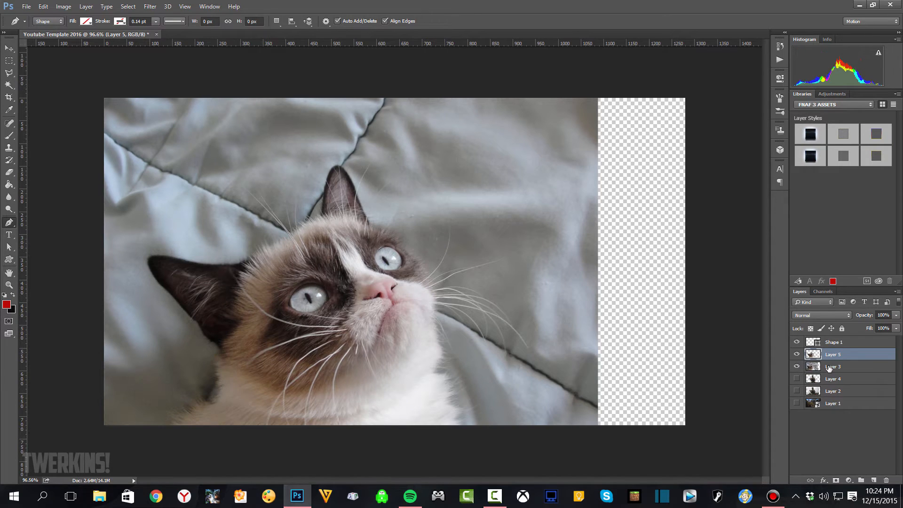
{"action": "left_click", "coordinate": [797, 366]}
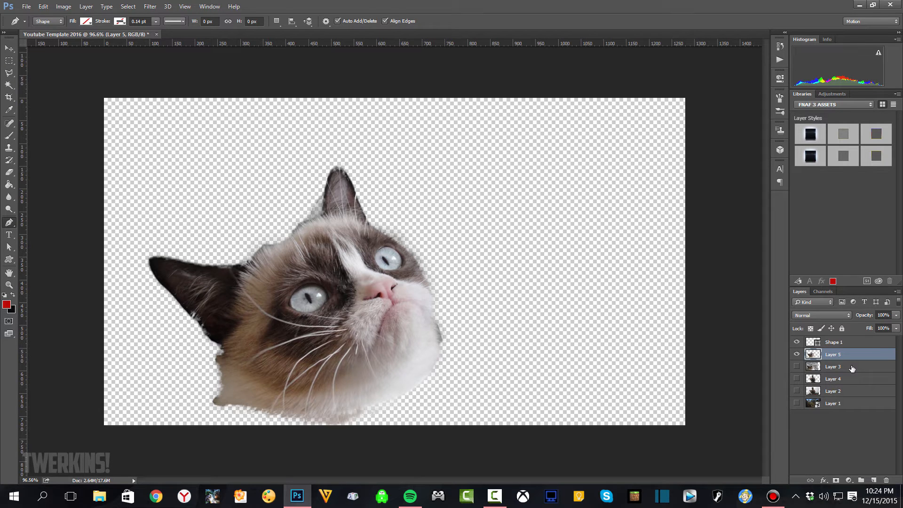
{"action": "key", "text": "ctrl+z"}
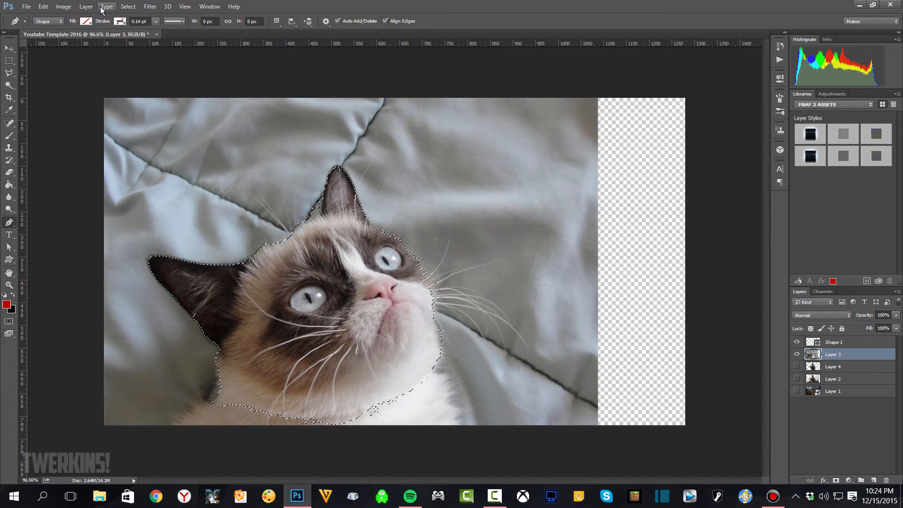
{"action": "left_click", "coordinate": [123, 8]}
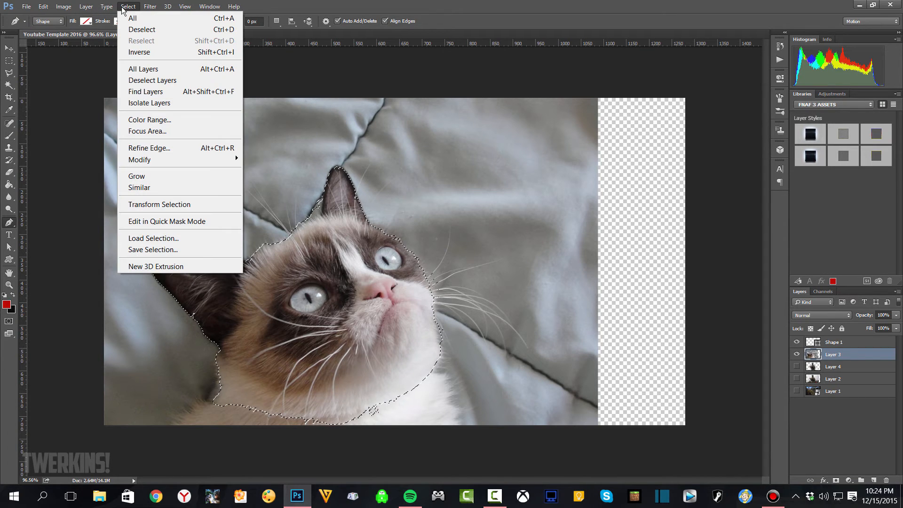
{"action": "left_click", "coordinate": [123, 9]}
{"action": "left_click", "coordinate": [123, 10]}
{"action": "left_click", "coordinate": [150, 147]}
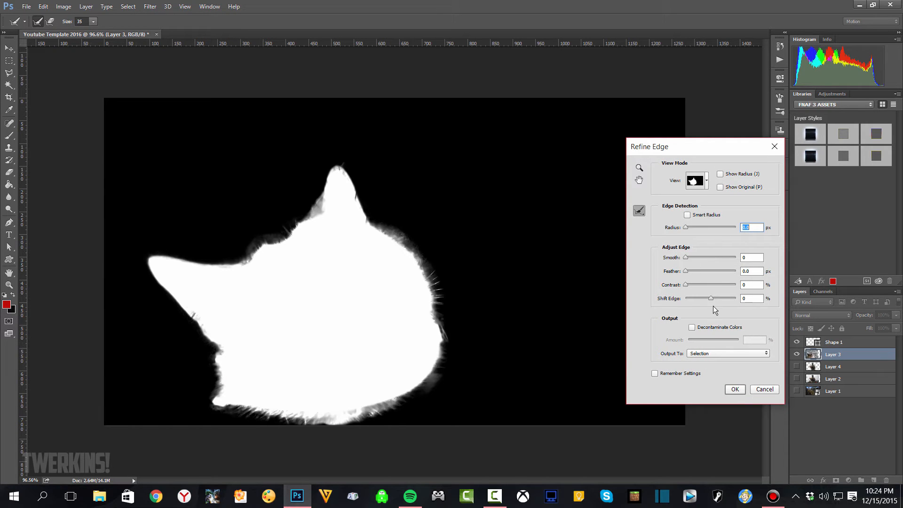
{"action": "left_click", "coordinate": [765, 390]}
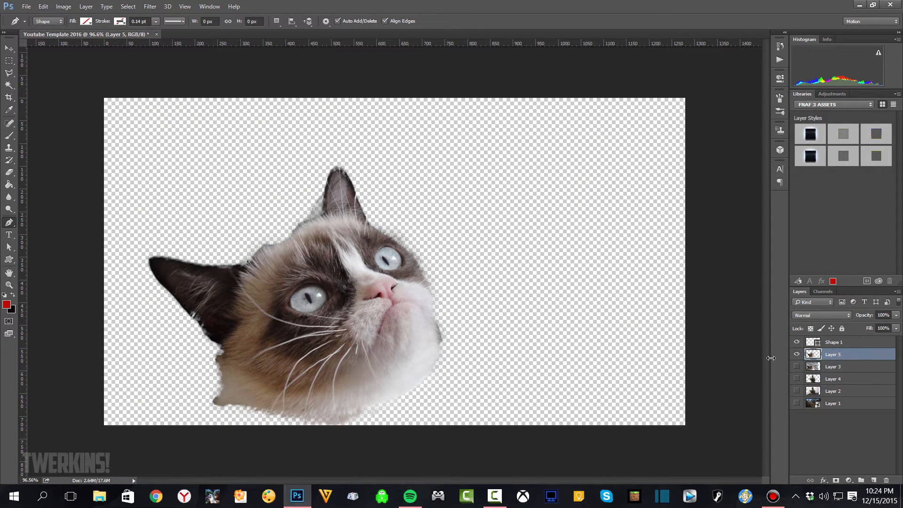
- Refine the cat selection's edge again with Smart Radius on, a small Radius, Smooth 7, Contrast 100% and Shift Edge -14%
{"action": "key", "text": "ctrl+z"}
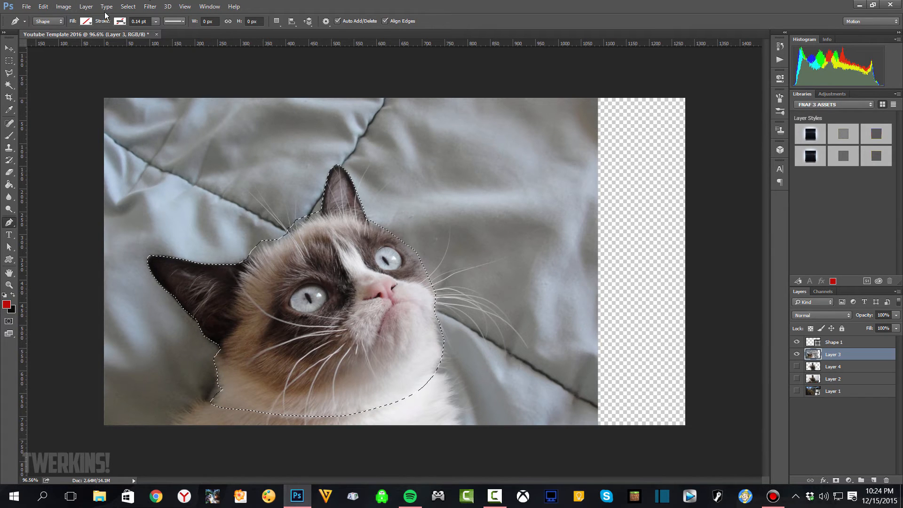
{"action": "left_click", "coordinate": [86, 7]}
{"action": "mouse_move", "coordinate": [128, 7]}
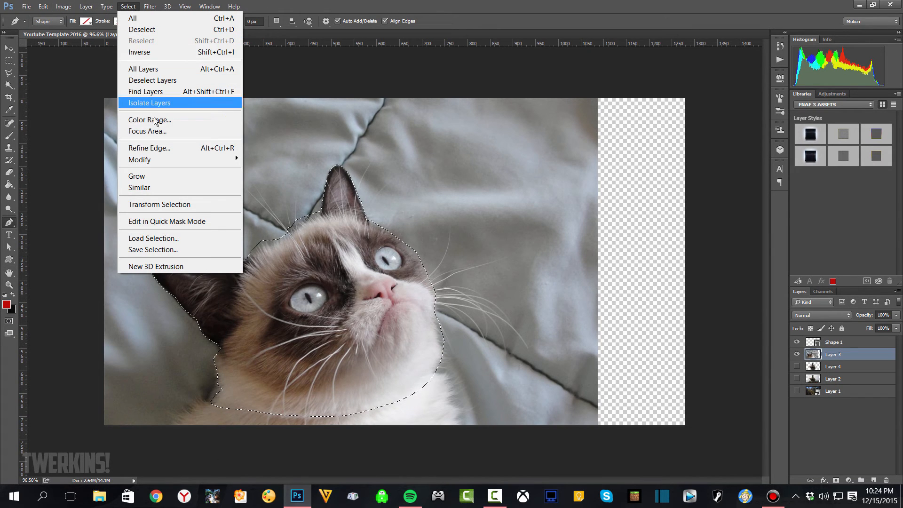
{"action": "left_click", "coordinate": [235, 149]}
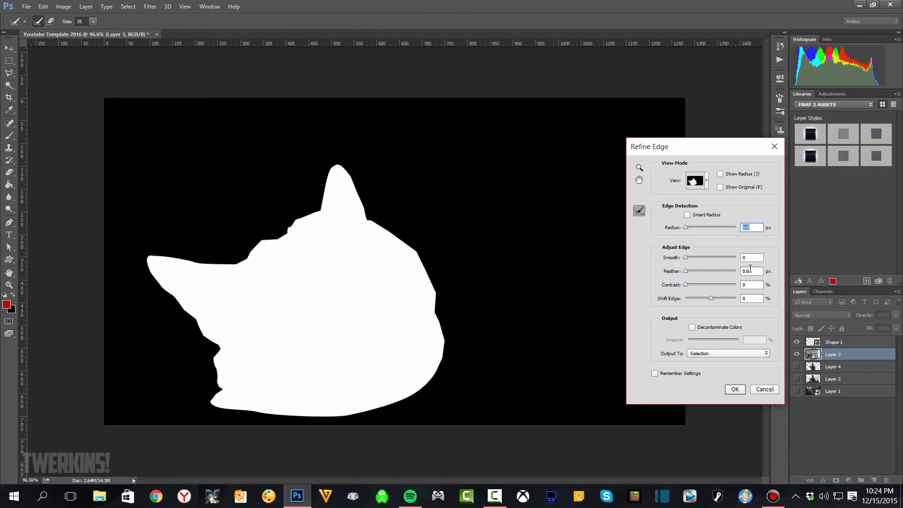
{"action": "left_click", "coordinate": [688, 216]}
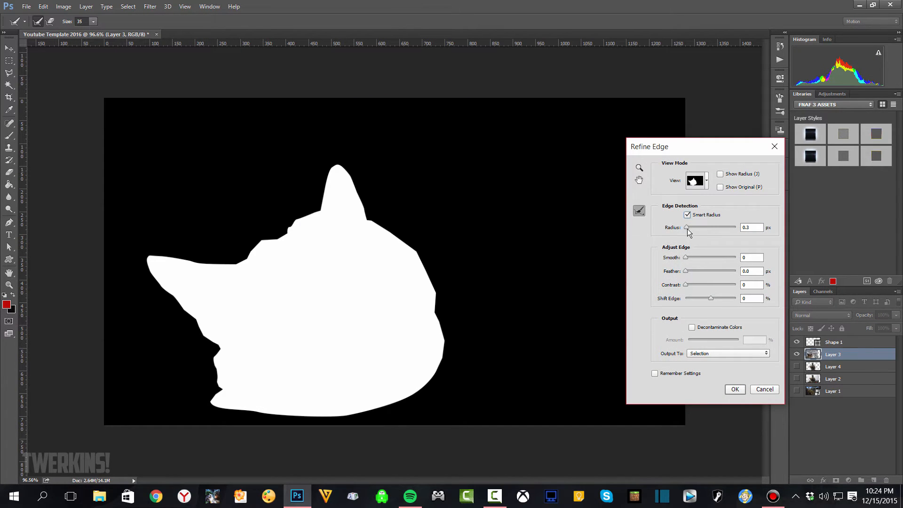
{"action": "left_click_drag", "start_coordinate": [687, 228], "coordinate": [707, 299]}
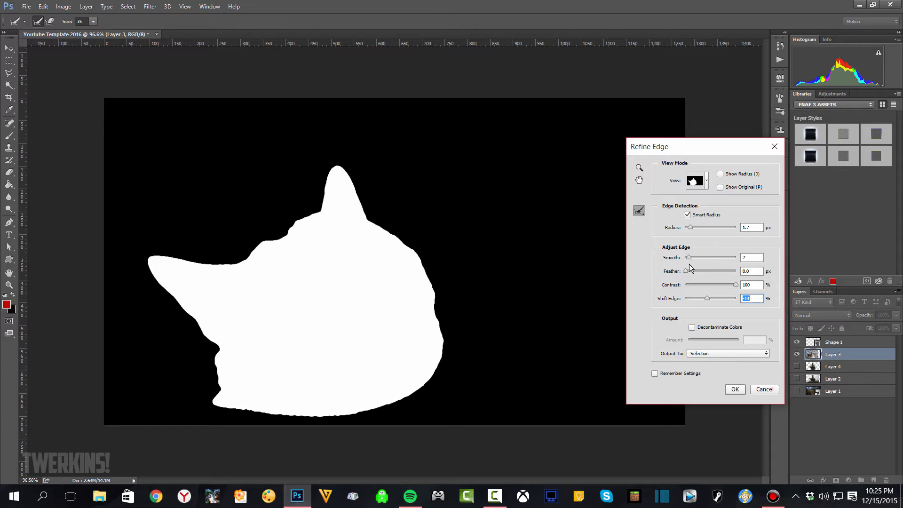
{"action": "left_click_drag", "start_coordinate": [693, 228], "coordinate": [698, 228]}
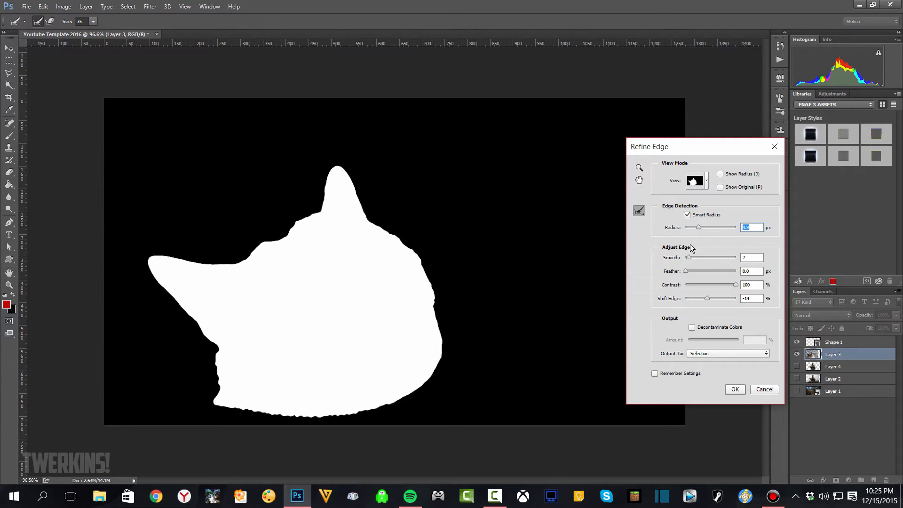
{"action": "left_click", "coordinate": [732, 389]}
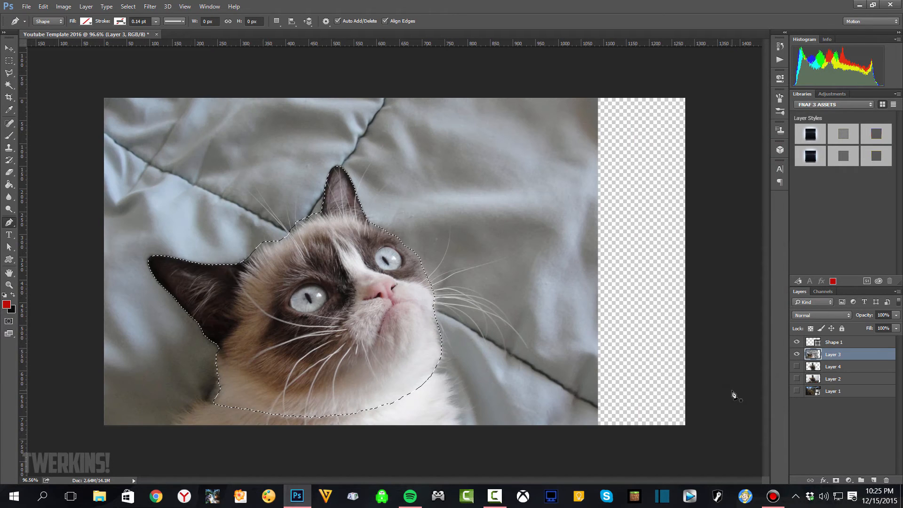
- Copy the refined cat head to a new layer and delete the source layers, Layer 3 and Layer 2
{"action": "key", "text": "ctrl+j"}
{"action": "left_click", "coordinate": [797, 367]}
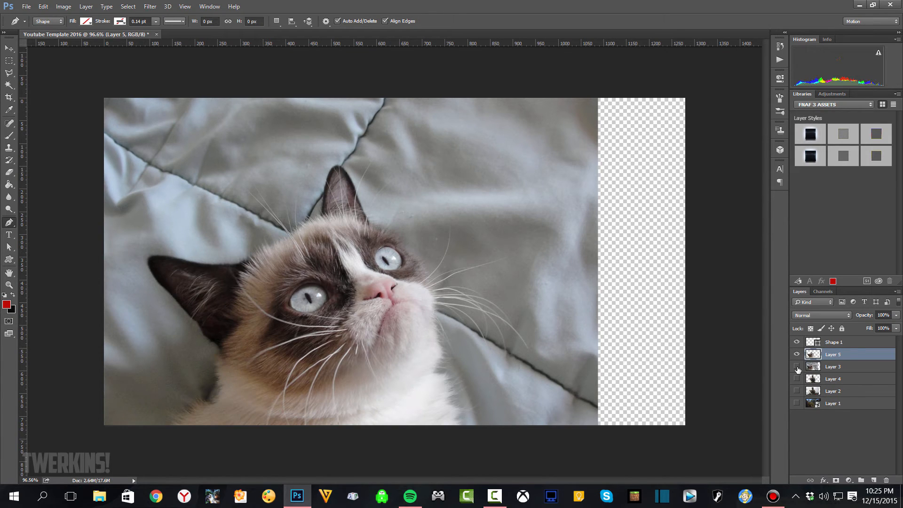
{"action": "left_click", "coordinate": [840, 366]}
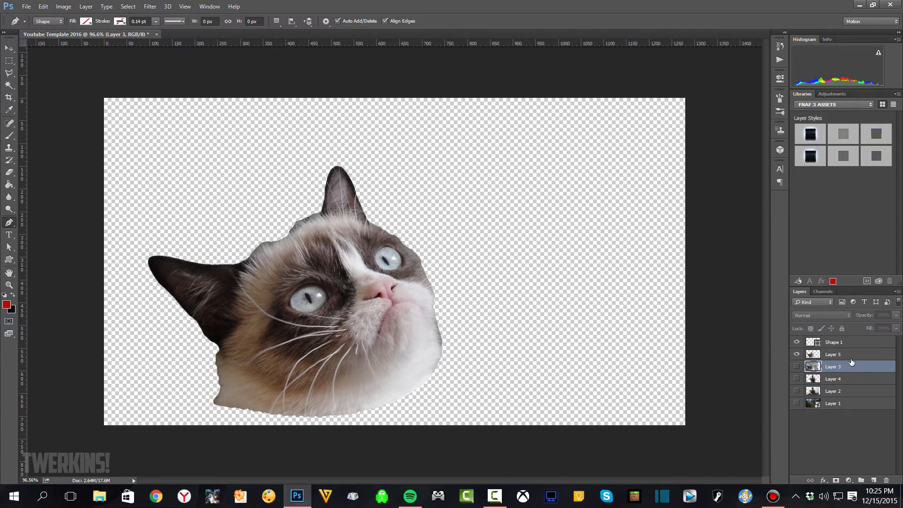
{"action": "left_click_drag", "start_coordinate": [871, 371], "coordinate": [887, 480]}
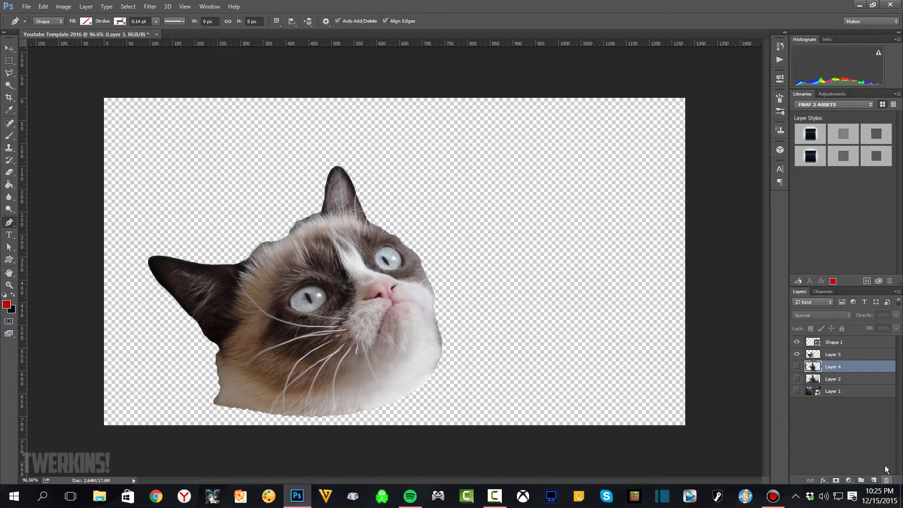
{"action": "left_click", "coordinate": [846, 355]}
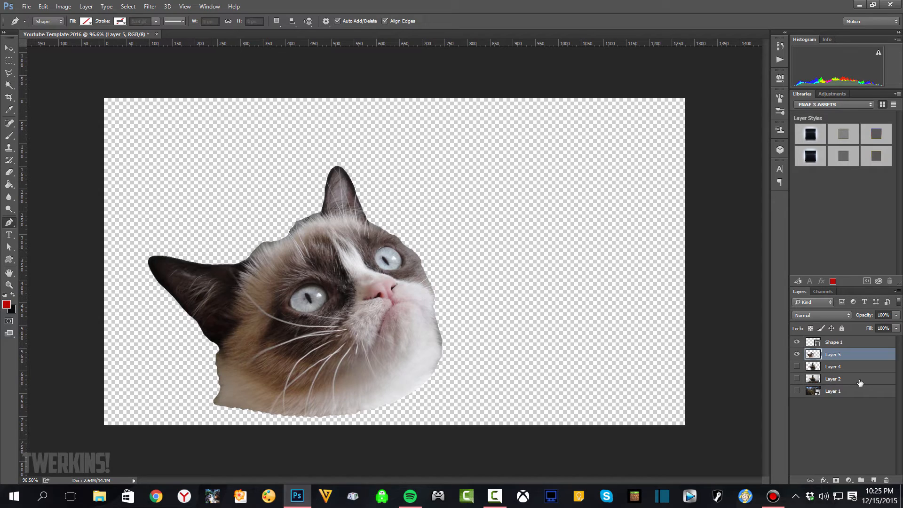
{"action": "left_click_drag", "start_coordinate": [860, 383], "coordinate": [887, 480]}
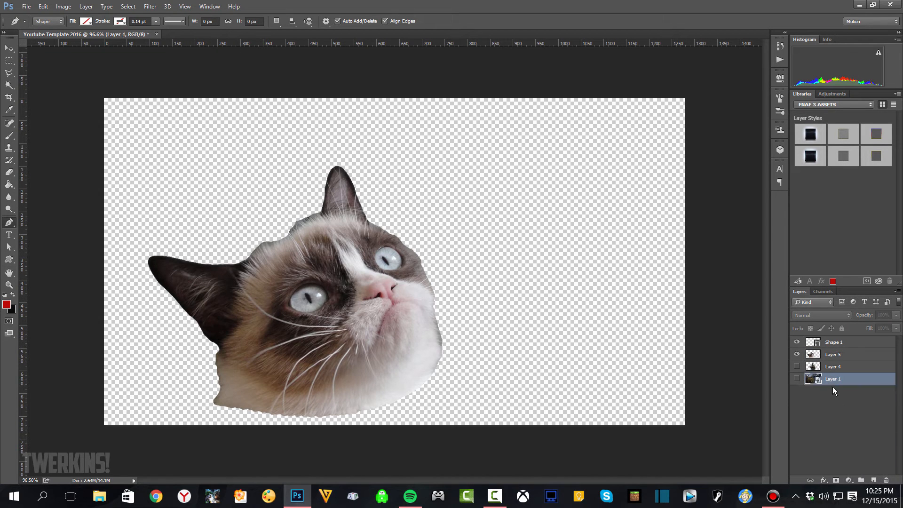
- Show the soldier on Layer 4, hide the cat head on Layer 5 and keep Layer 4 active
{"action": "left_click", "coordinate": [834, 367]}
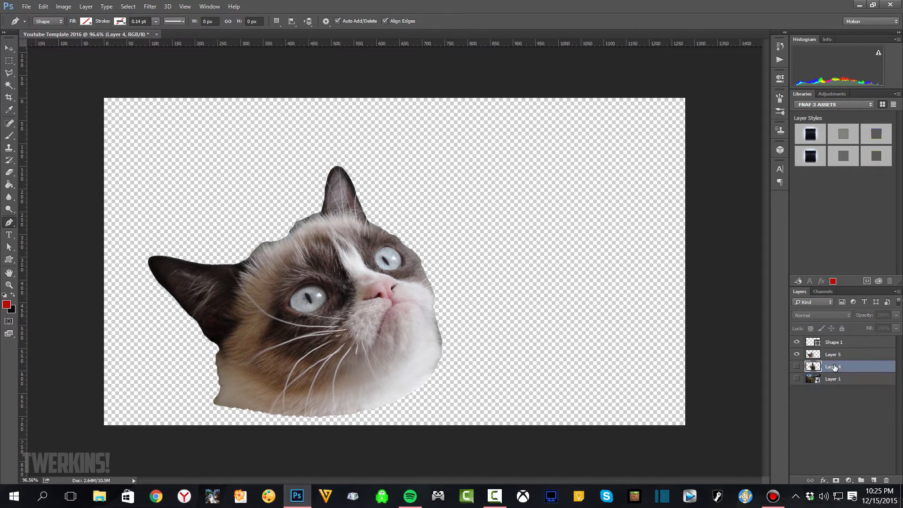
{"action": "left_click", "coordinate": [798, 368]}
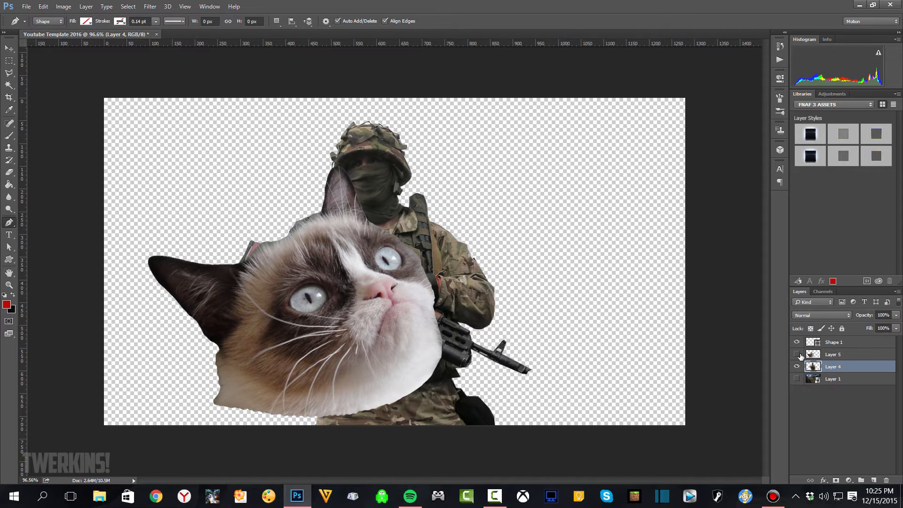
{"action": "left_click", "coordinate": [797, 354]}
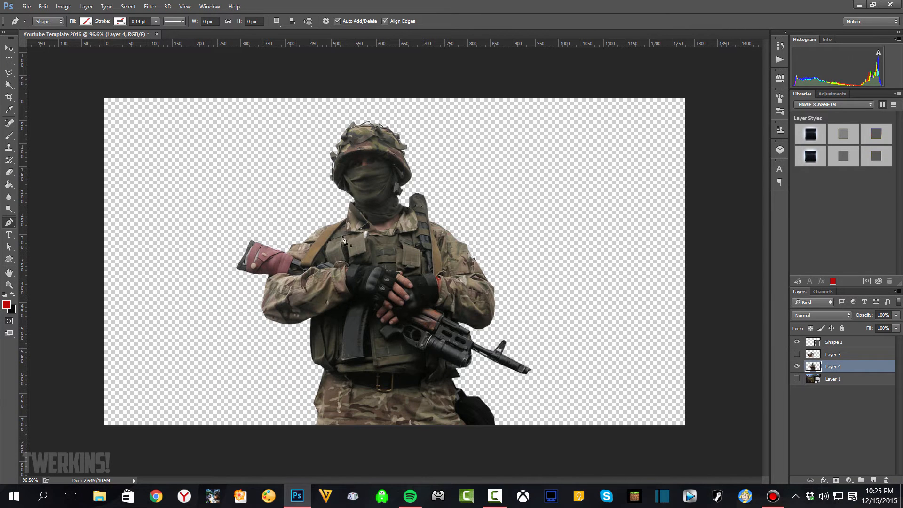
- Trace a Pen tool path about 270 x 250 px around the soldier's helmet and head, following the collar line at the neck
{"action": "left_click", "coordinate": [375, 225]}
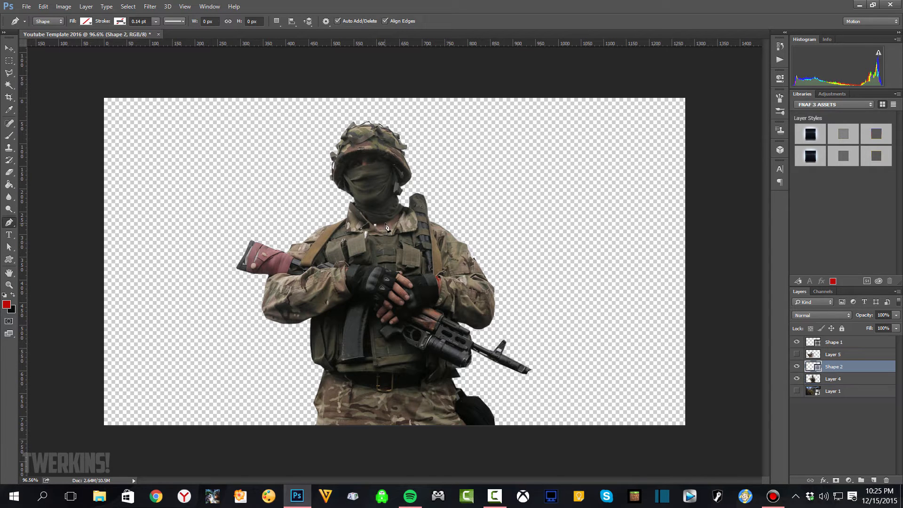
{"action": "left_click", "coordinate": [385, 222]}
{"action": "left_click", "coordinate": [399, 217]}
{"action": "left_click", "coordinate": [404, 207]}
{"action": "left_click", "coordinate": [406, 195]}
{"action": "left_click", "coordinate": [418, 183]}
{"action": "left_click", "coordinate": [429, 152]}
{"action": "left_click", "coordinate": [408, 117]}
{"action": "left_click", "coordinate": [341, 111]}
{"action": "left_click", "coordinate": [307, 146]}
{"action": "left_click", "coordinate": [318, 178]}
{"action": "left_click", "coordinate": [343, 198]}
- Convert the head path to a selection, delete the soldier's head from Layer 4 and deselect
{"action": "right_click", "coordinate": [382, 227]}
{"action": "left_click", "coordinate": [404, 272]}
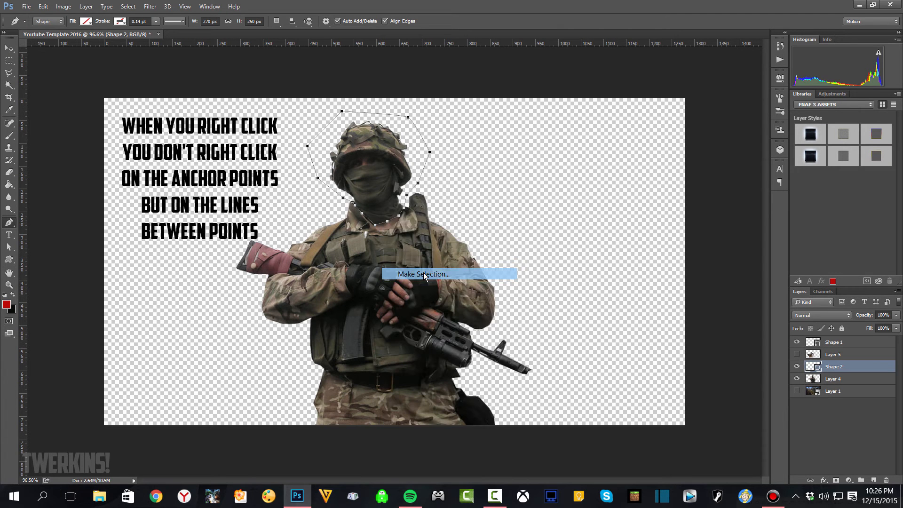
{"action": "left_click", "coordinate": [499, 146]}
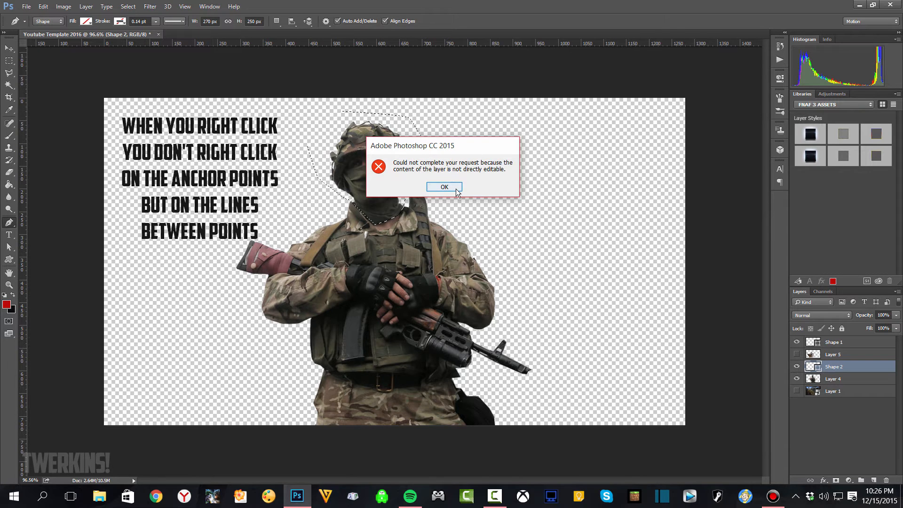
{"action": "left_click", "coordinate": [451, 187]}
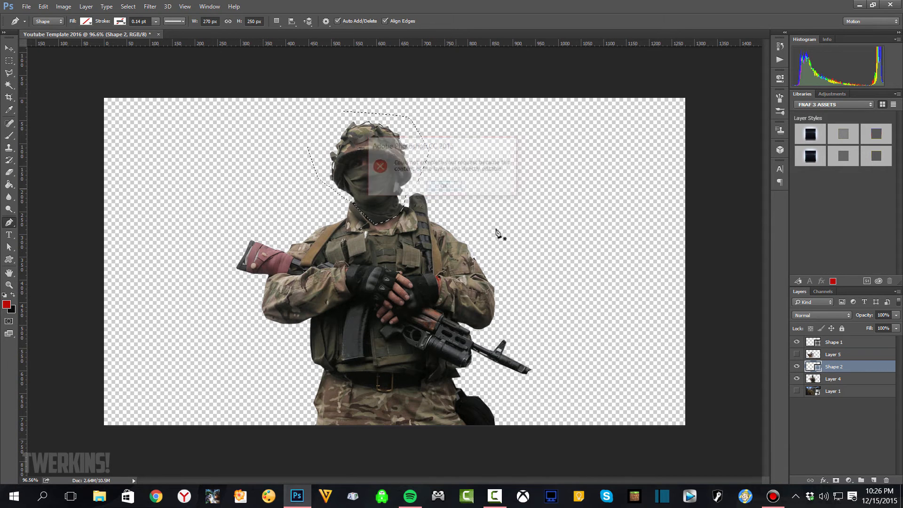
{"action": "left_click", "coordinate": [837, 382]}
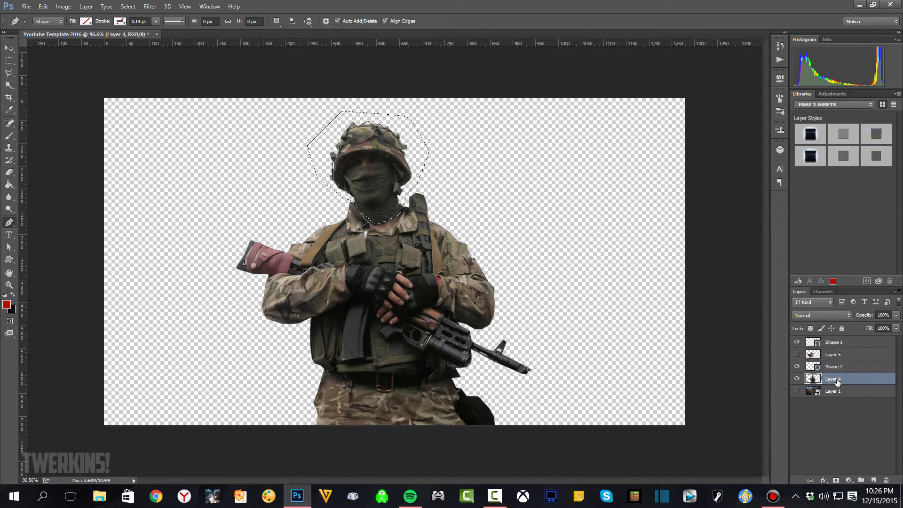
{"action": "key", "text": "Delete"}
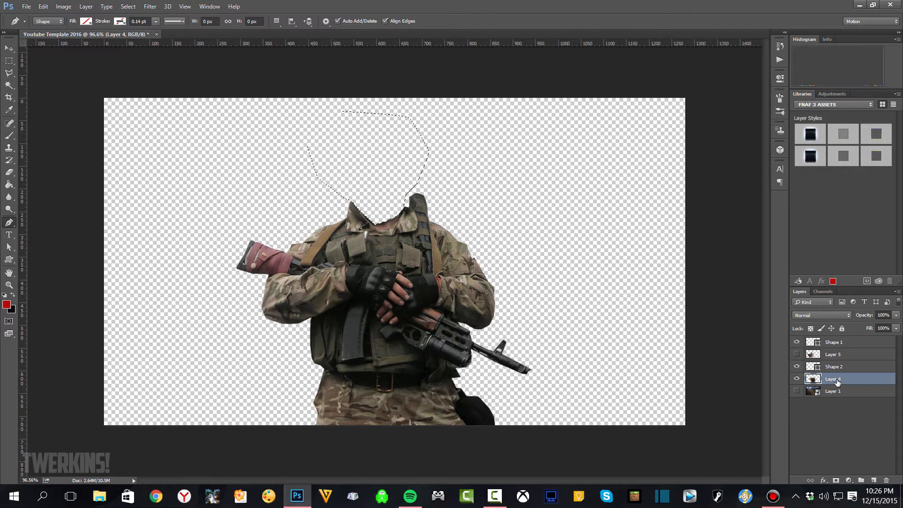
{"action": "key", "text": "ctrl+d"}
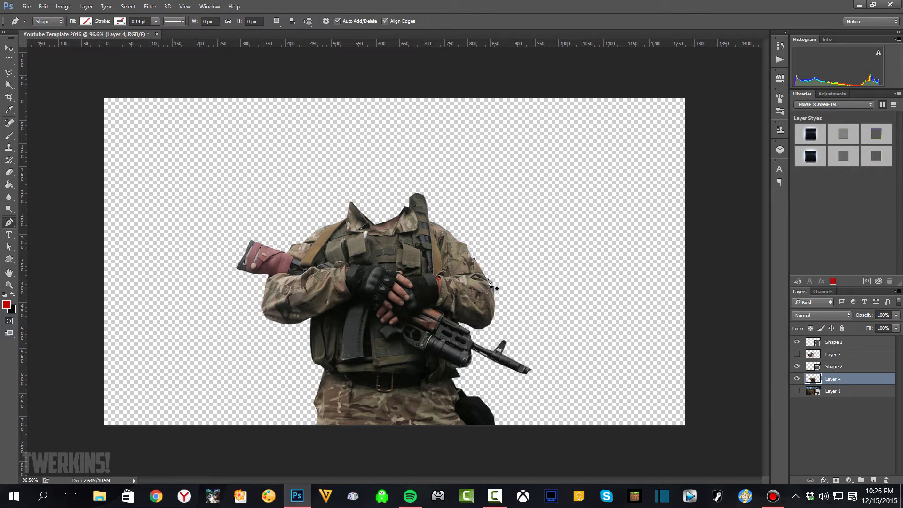
- Delete the two leftover path layers, Shape 1 and Shape 2
{"action": "left_click", "coordinate": [841, 345]}
{"action": "left_click", "coordinate": [852, 366], "text": "ctrl"}
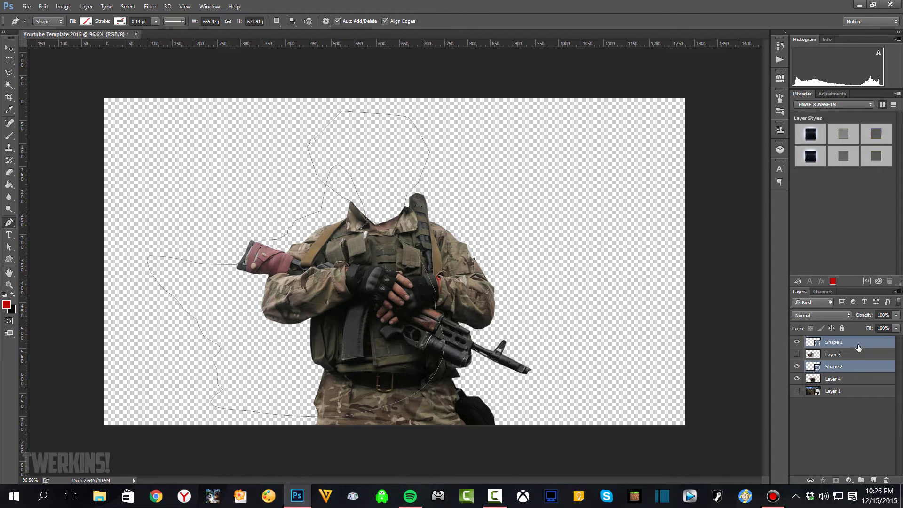
{"action": "left_click_drag", "start_coordinate": [859, 348], "coordinate": [887, 481]}
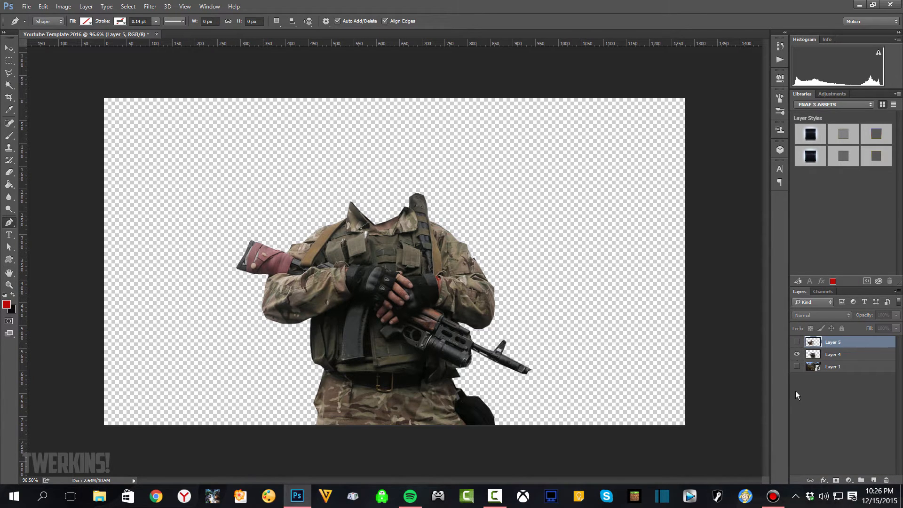
- Show the cat head on Layer 5, flip it horizontally and rotate it about 26° counterclockwise with Free Transform
{"action": "left_click", "coordinate": [798, 343]}
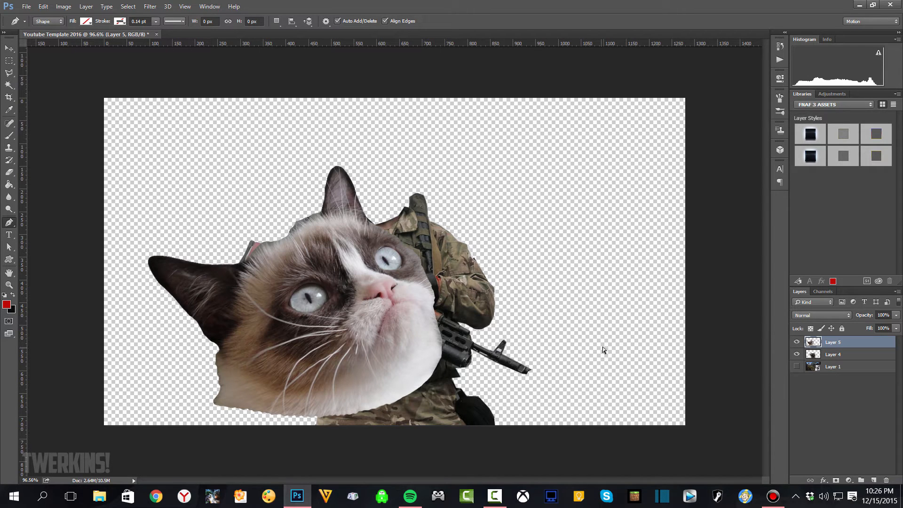
{"action": "key", "text": "ctrl+t"}
{"action": "right_click", "coordinate": [326, 256]}
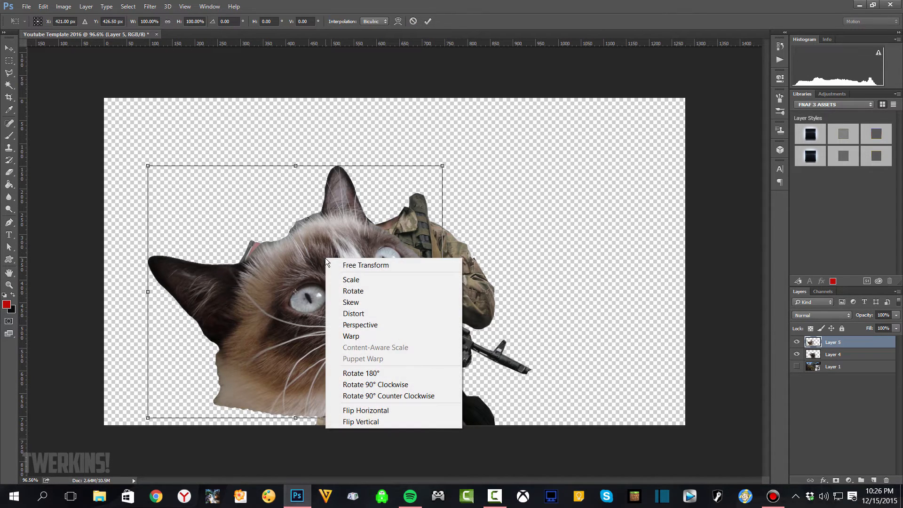
{"action": "left_click", "coordinate": [363, 410]}
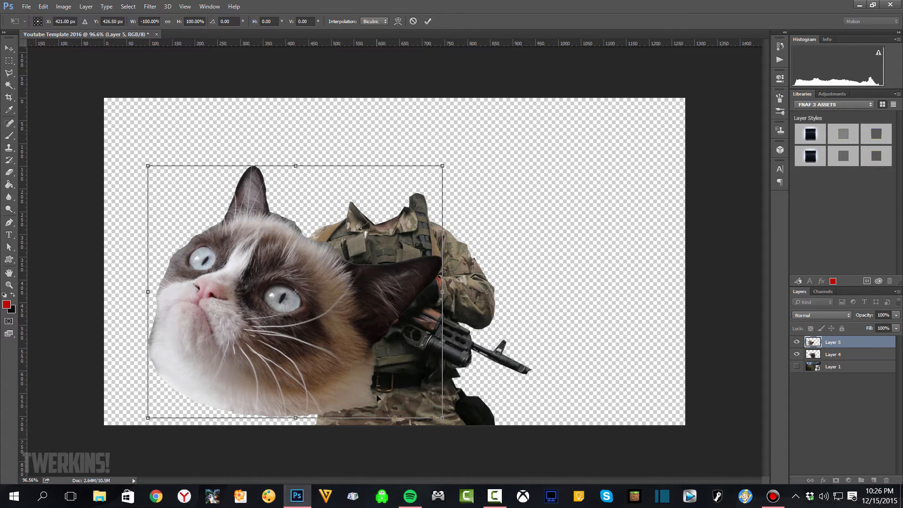
{"action": "left_click_drag", "start_coordinate": [479, 145], "coordinate": [394, 88]}
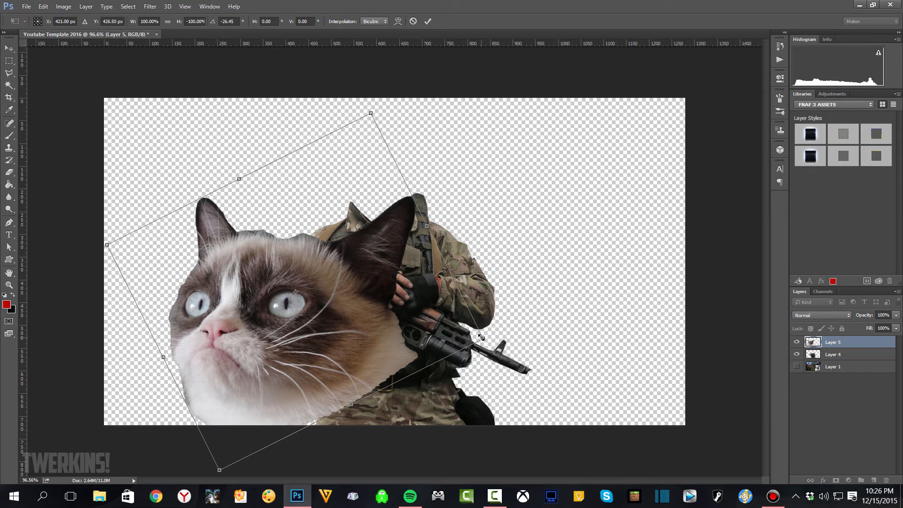
- Scale the cat's head down proportionally to fit the soldier's body and place it over the open collar
{"action": "left_click_drag", "start_coordinate": [476, 336], "coordinate": [405, 259]}
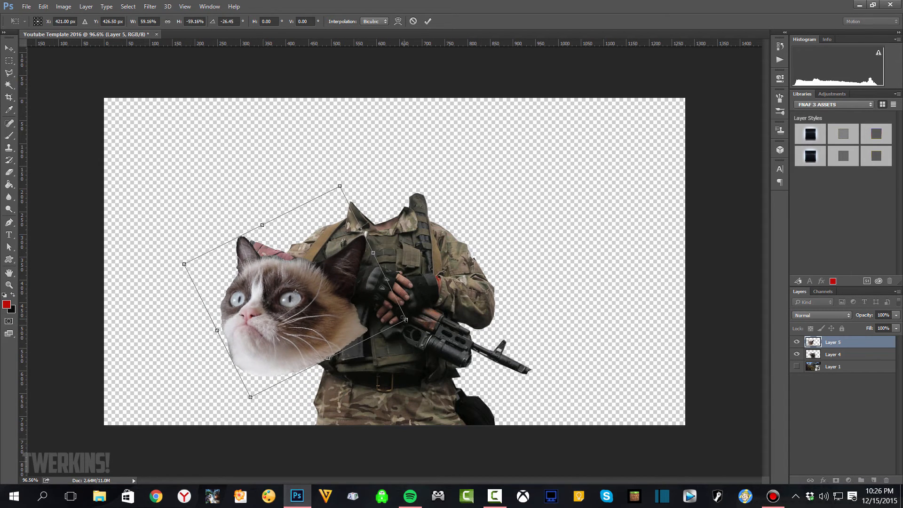
{"action": "left_click_drag", "start_coordinate": [286, 284], "coordinate": [375, 148]}
{"action": "left_click_drag", "start_coordinate": [496, 184], "coordinate": [455, 193]}
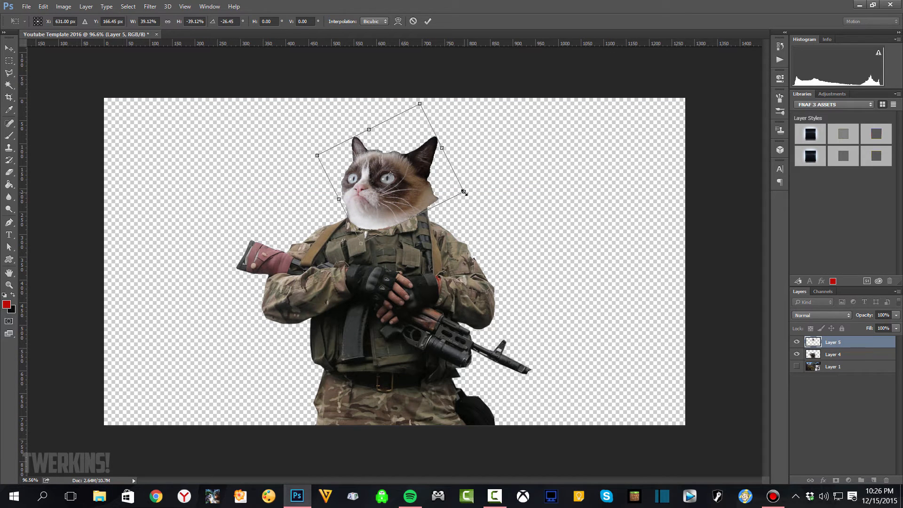
{"action": "left_click_drag", "start_coordinate": [466, 193], "coordinate": [460, 190]}
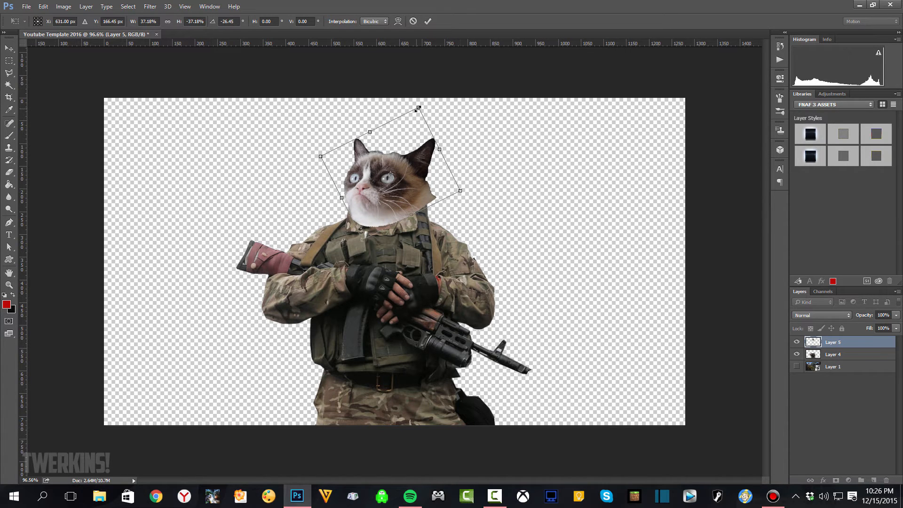
{"action": "left_click_drag", "start_coordinate": [419, 108], "coordinate": [433, 89]}
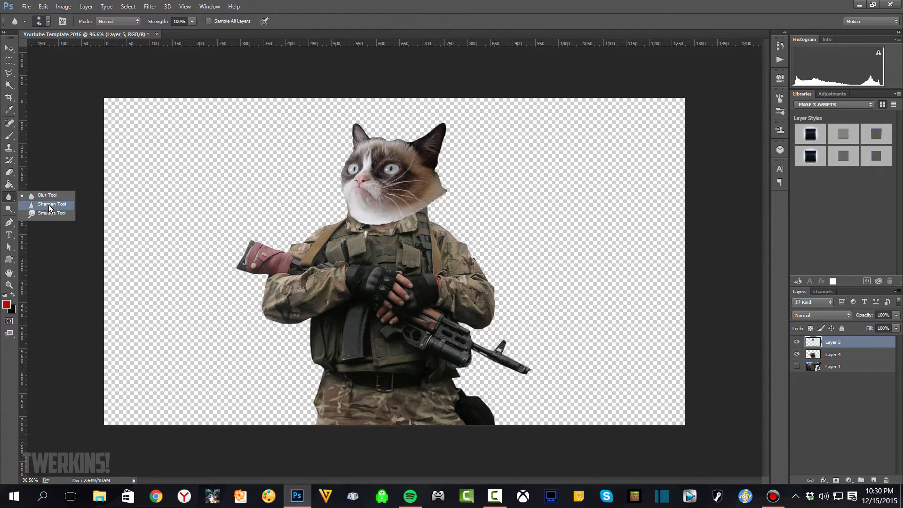
- Smudge the cat head's cheek, neck and chin edges into the collar with a 30 px brush at 67% strength
{"action": "left_click", "coordinate": [55, 216]}
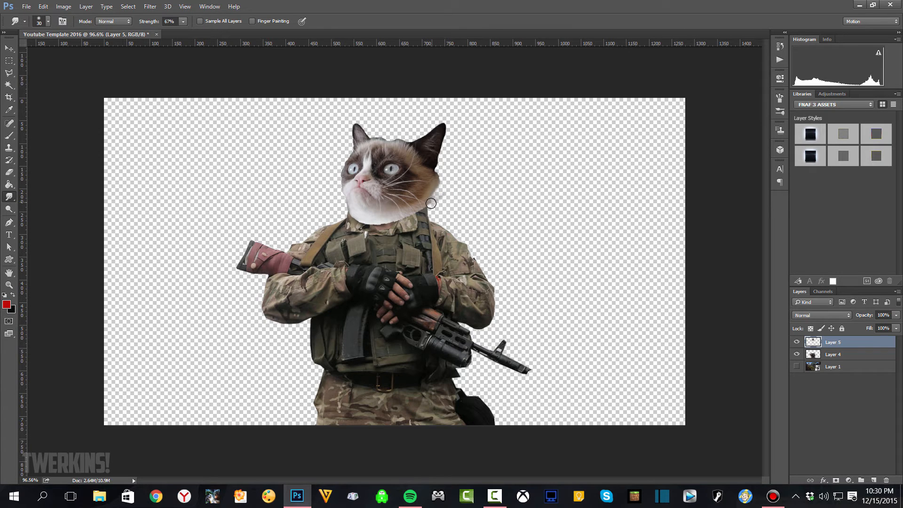
{"action": "left_click_drag", "start_coordinate": [431, 203], "coordinate": [437, 177]}
{"action": "mouse_move", "coordinate": [440, 182]}
{"action": "left_mouse_down"}
{"action": "mouse_move", "coordinate": [433, 217]}
{"action": "mouse_move", "coordinate": [432, 208]}
{"action": "mouse_move", "coordinate": [410, 221]}
{"action": "left_mouse_up"}
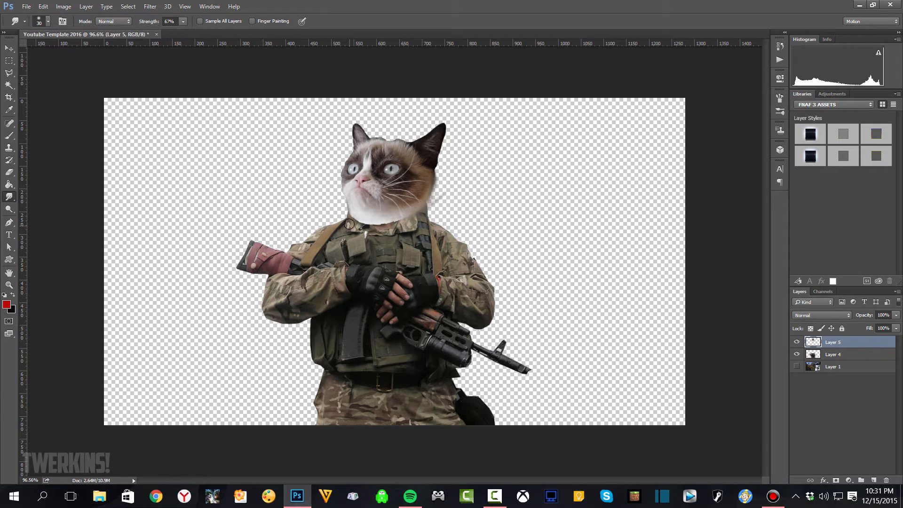
{"action": "mouse_move", "coordinate": [363, 226]}
{"action": "left_mouse_down"}
{"action": "mouse_move", "coordinate": [399, 220]}
{"action": "mouse_move", "coordinate": [374, 231]}
{"action": "mouse_move", "coordinate": [405, 229]}
{"action": "mouse_move", "coordinate": [356, 220]}
{"action": "left_mouse_up"}
{"action": "left_click_drag", "start_coordinate": [350, 213], "coordinate": [390, 223]}
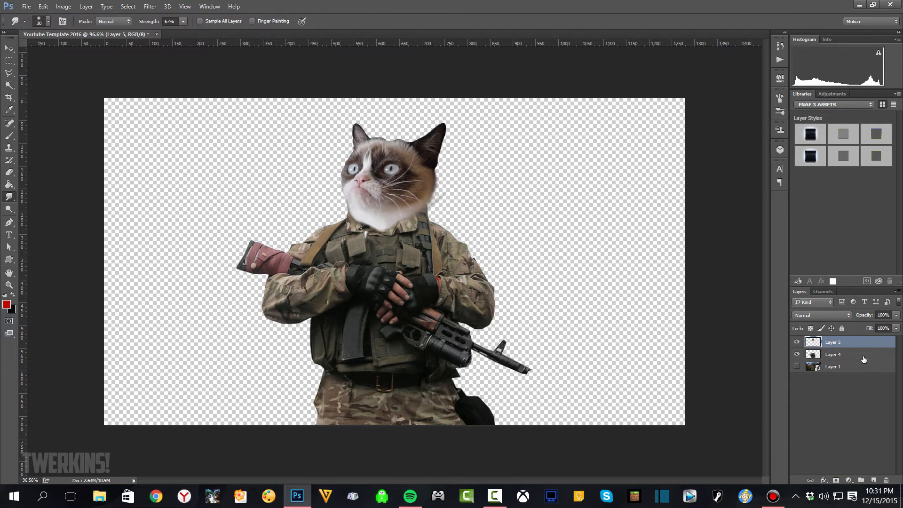
- Rename Layer 5 as Grumpy Cat Head and Layer 4 as Soldier Body
{"action": "double_click", "coordinate": [832, 343]}
{"action": "type", "text": "Grumpy Cat Head"}
{"action": "key", "text": "Return"}
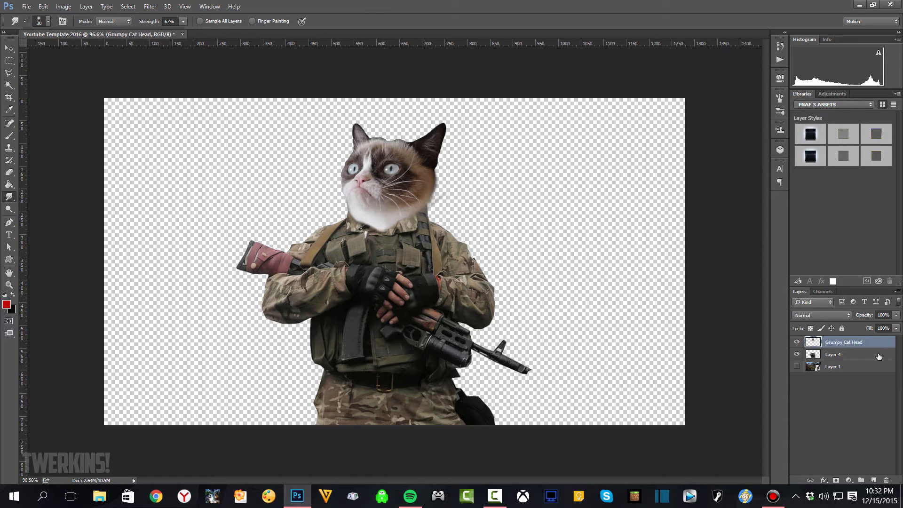
{"action": "double_click", "coordinate": [832, 354]}
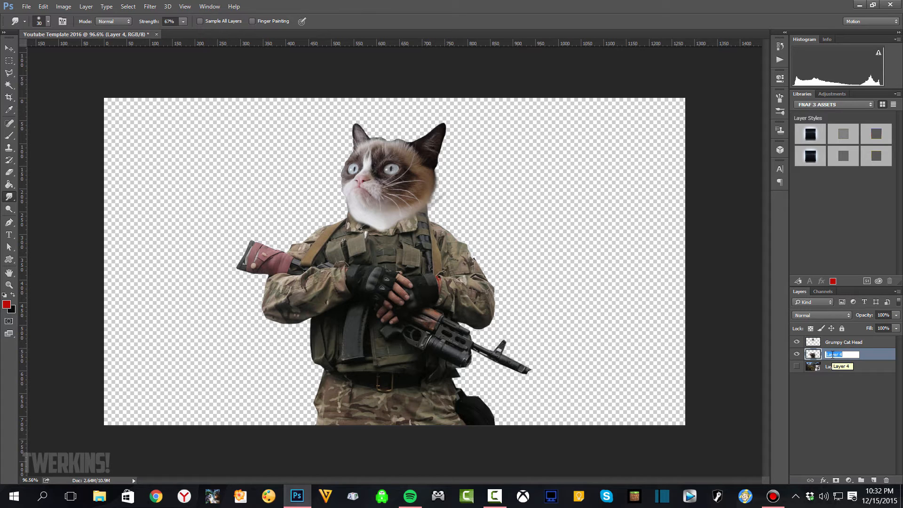
{"action": "type", "text": "Soldier Body"}
{"action": "key", "text": "Return"}
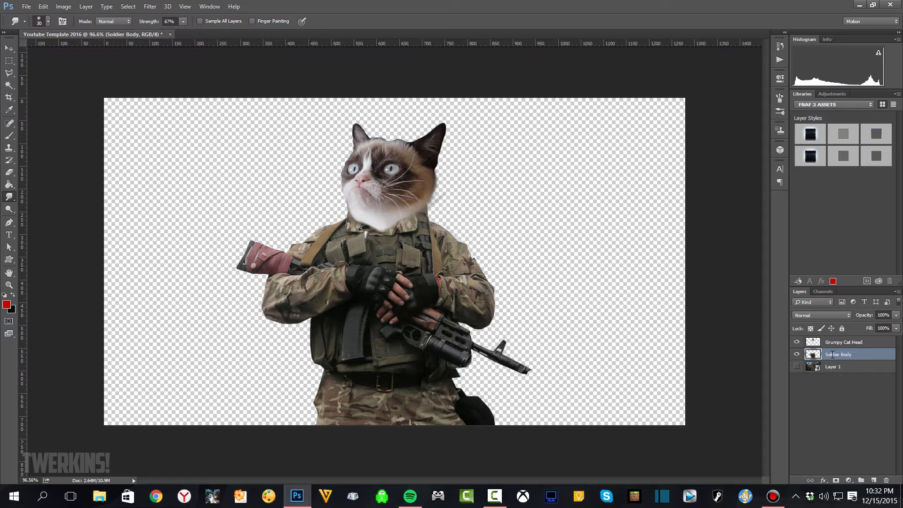
- Group the Grumpy Cat Head and Soldier Body layers as Cat Soldier and move the group to the canvas's right side
{"action": "left_click", "coordinate": [870, 343], "text": "ctrl"}
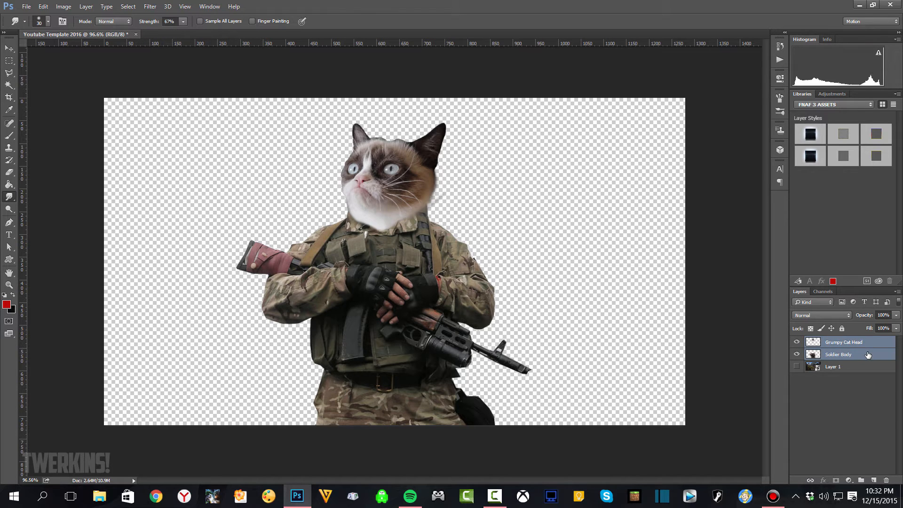
{"action": "key", "text": "ctrl+g"}
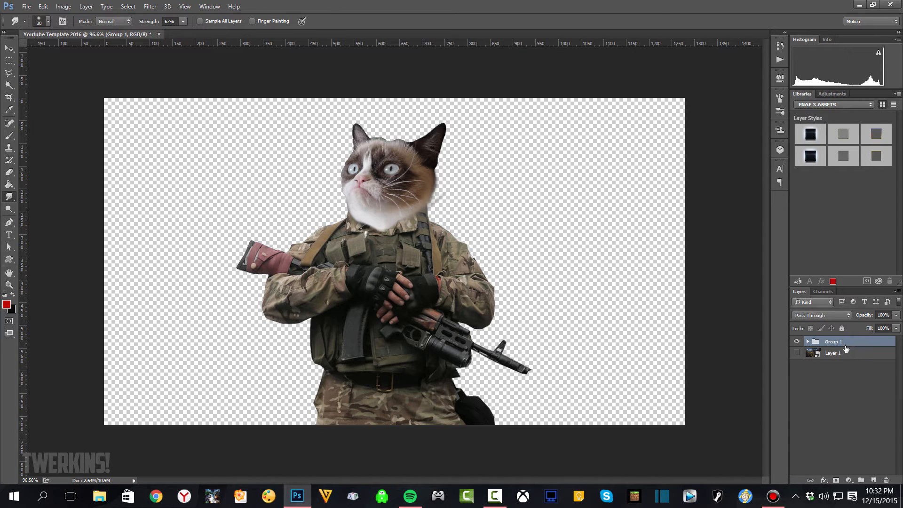
{"action": "double_click", "coordinate": [836, 342]}
{"action": "type", "text": "Cat Soldier"}
{"action": "key", "text": "Return"}
{"action": "left_click", "coordinate": [9, 48]}
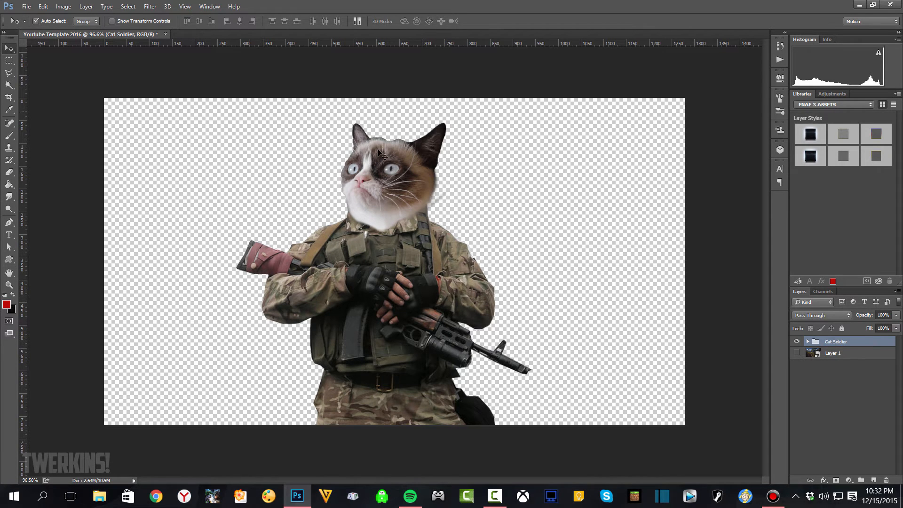
{"action": "left_click_drag", "start_coordinate": [400, 319], "coordinate": [542, 320]}
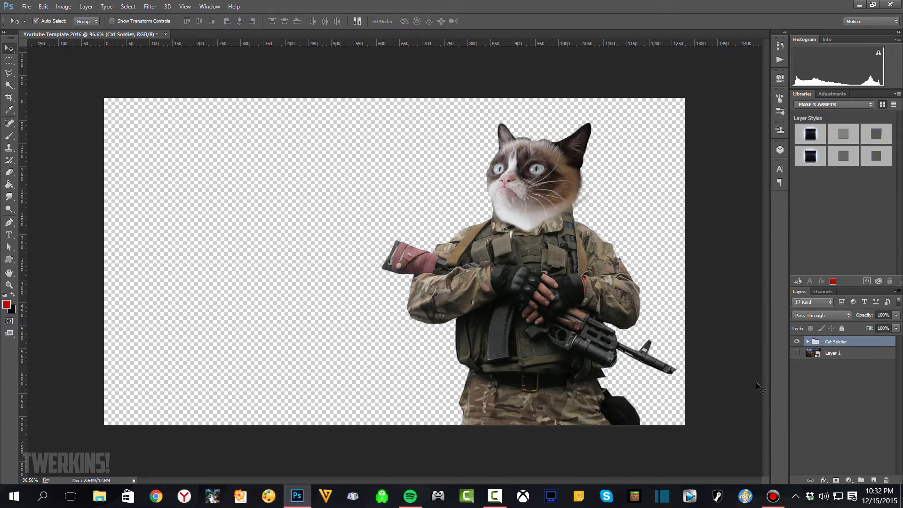
- Place the dealwithit sunglasses image from the CT Thumbs folder into the document as a linked file
{"action": "left_click", "coordinate": [27, 6]}
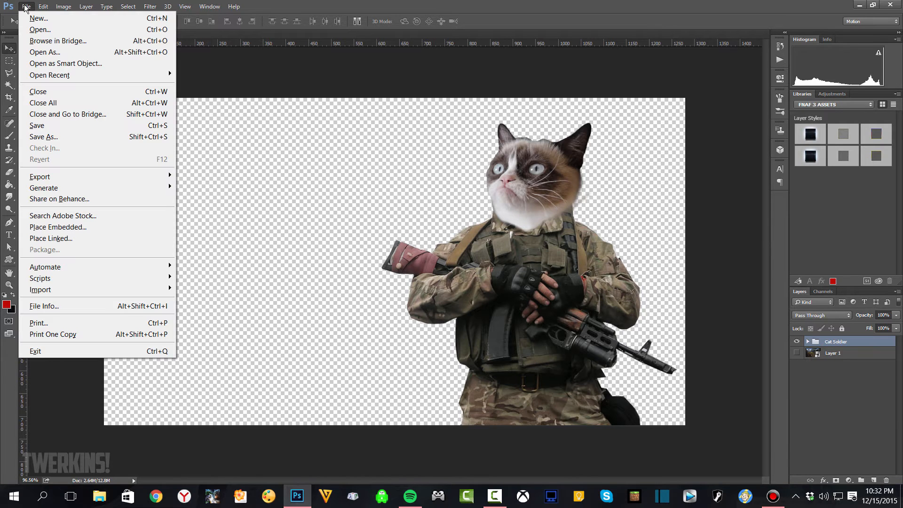
{"action": "left_click", "coordinate": [69, 239]}
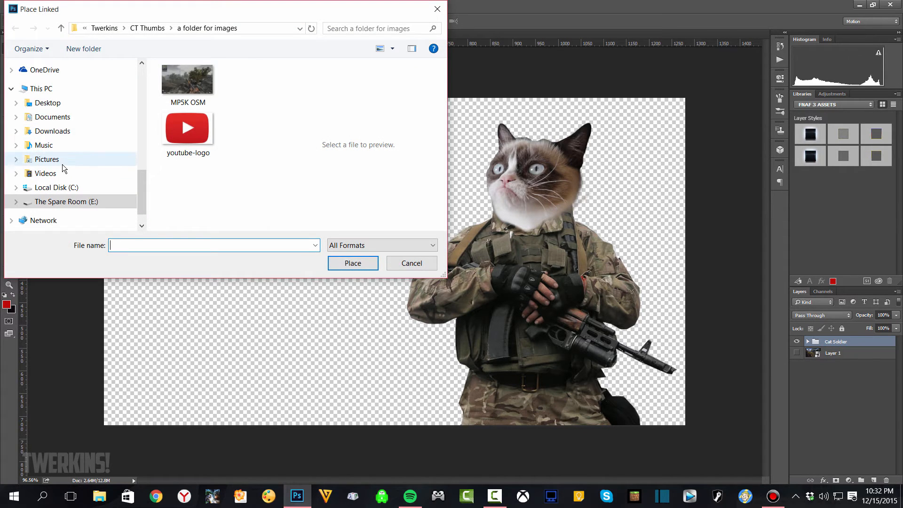
{"action": "left_click", "coordinate": [148, 30]}
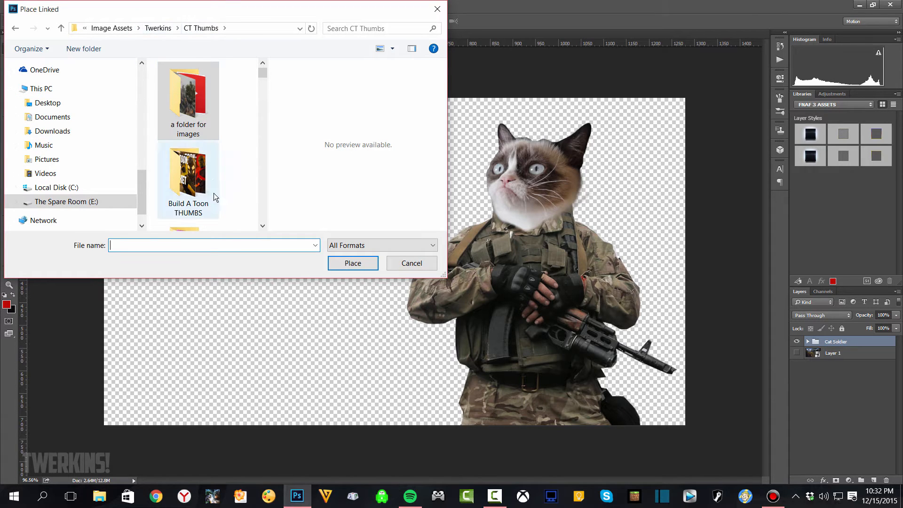
{"action": "left_click", "coordinate": [158, 28]}
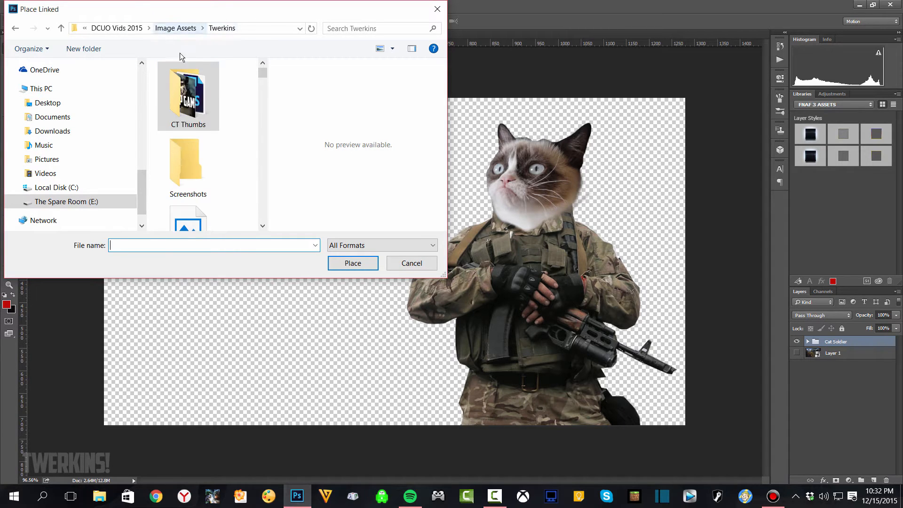
{"action": "scroll", "coordinate": [226, 174], "scroll_direction": "down", "scroll_amount": 10}
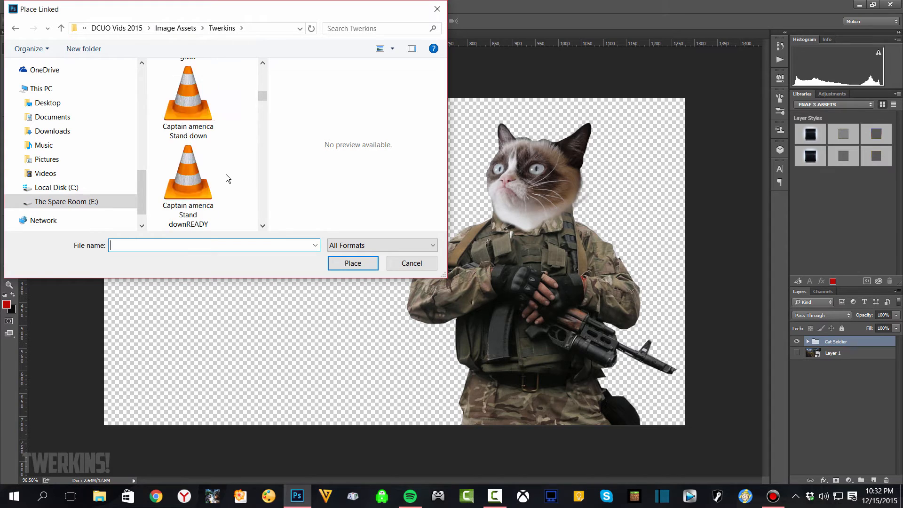
{"action": "scroll", "coordinate": [188, 105], "scroll_direction": "up", "scroll_amount": 5}
{"action": "scroll", "coordinate": [189, 106], "scroll_direction": "up", "scroll_amount": 2}
{"action": "double_click", "coordinate": [189, 103]}
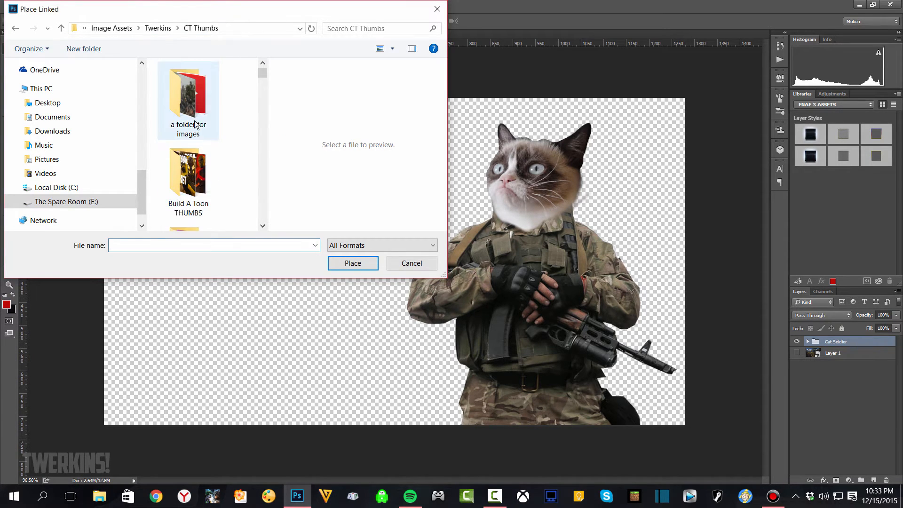
{"action": "scroll", "coordinate": [202, 141], "scroll_direction": "down", "scroll_amount": 2}
{"action": "scroll", "coordinate": [209, 158], "scroll_direction": "down", "scroll_amount": 4}
{"action": "left_click", "coordinate": [210, 159]}
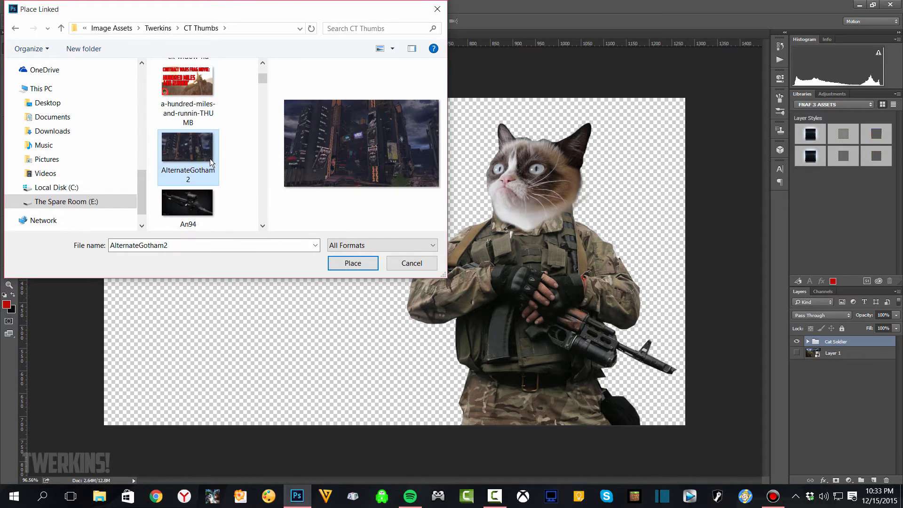
{"action": "key", "text": "d"}
{"action": "scroll", "coordinate": [209, 153], "scroll_direction": "down", "scroll_amount": 4}
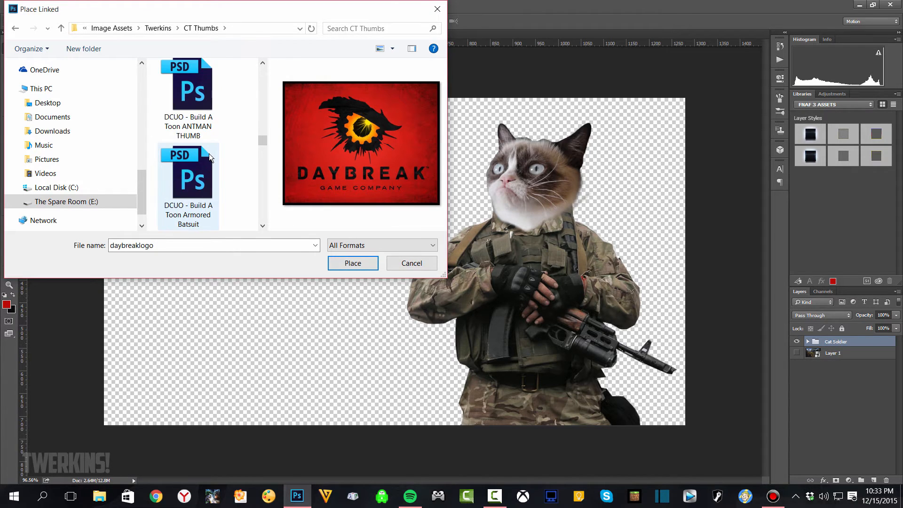
{"action": "scroll", "coordinate": [209, 153], "scroll_direction": "down", "scroll_amount": 8}
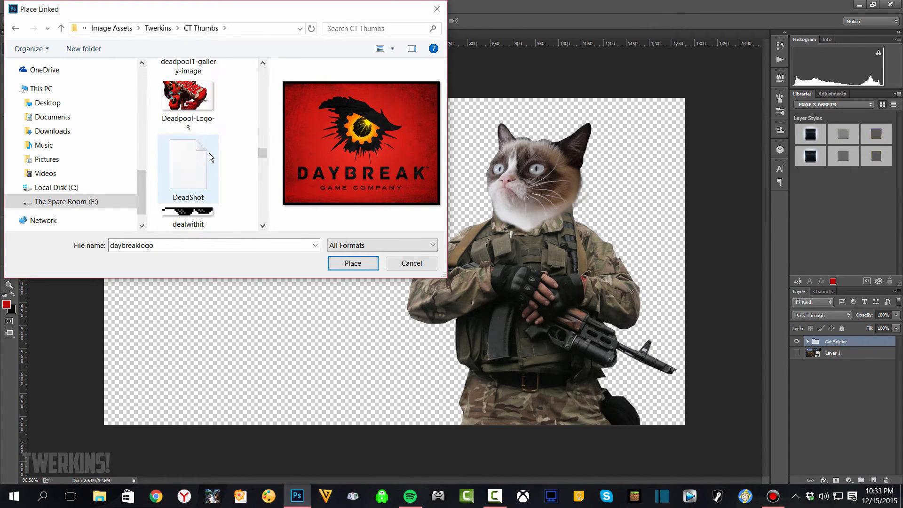
{"action": "scroll", "coordinate": [210, 157], "scroll_direction": "up", "scroll_amount": 5}
{"action": "scroll", "coordinate": [210, 157], "scroll_direction": "down", "scroll_amount": 2}
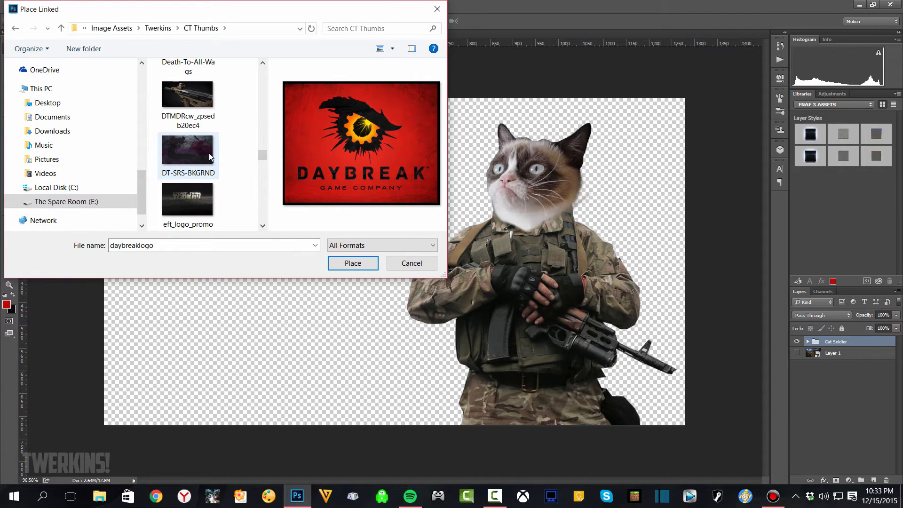
{"action": "scroll", "coordinate": [210, 158], "scroll_direction": "up", "scroll_amount": 2}
{"action": "double_click", "coordinate": [211, 193]}
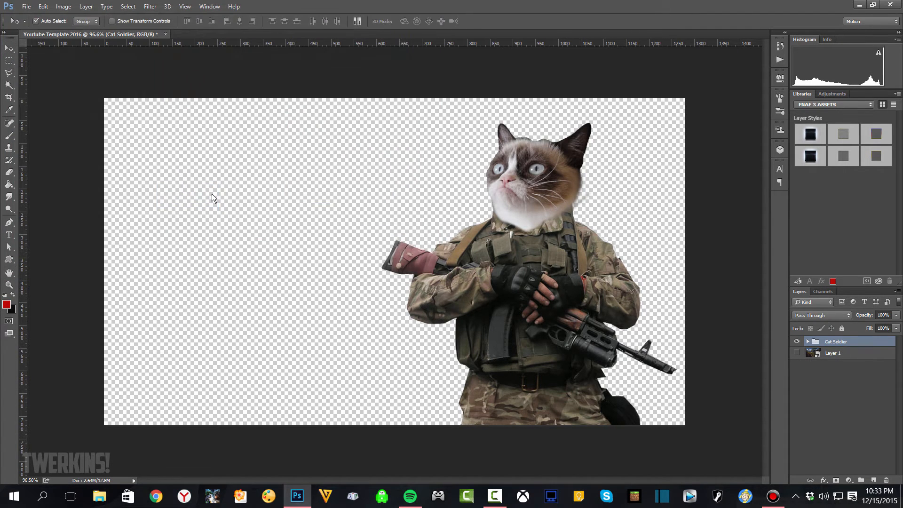
- Flip the sunglasses horizontally and fit them over the cat's eyes at about 3% scale, rotated about 4.6°
{"action": "right_click", "coordinate": [532, 261]}
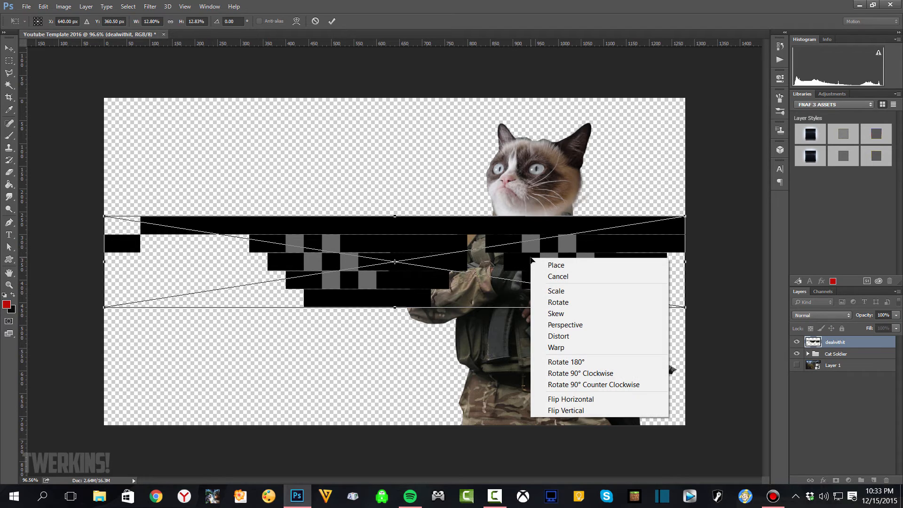
{"action": "left_click", "coordinate": [577, 399]}
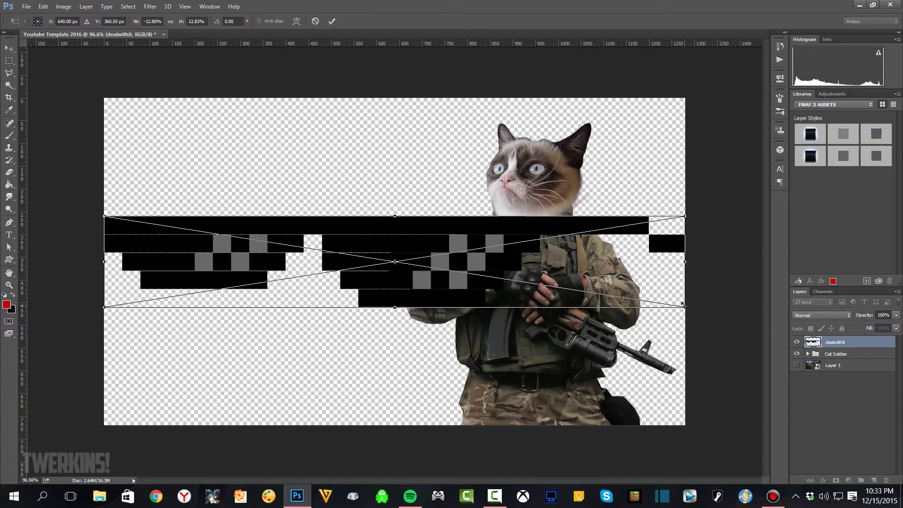
{"action": "left_click_drag", "start_coordinate": [684, 305], "coordinate": [488, 254]}
{"action": "left_click_drag", "start_coordinate": [412, 255], "coordinate": [553, 167]}
{"action": "left_click_drag", "start_coordinate": [639, 160], "coordinate": [616, 178]}
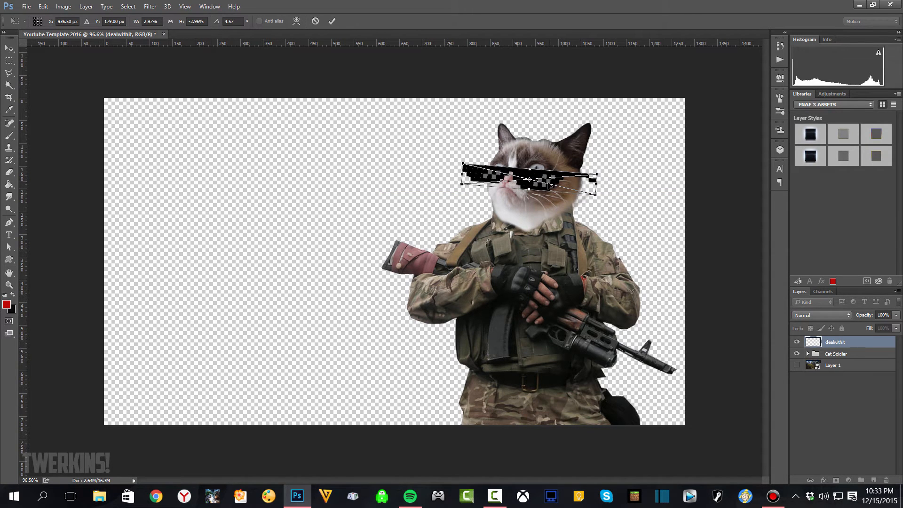
{"action": "left_click_drag", "start_coordinate": [551, 183], "coordinate": [558, 175]}
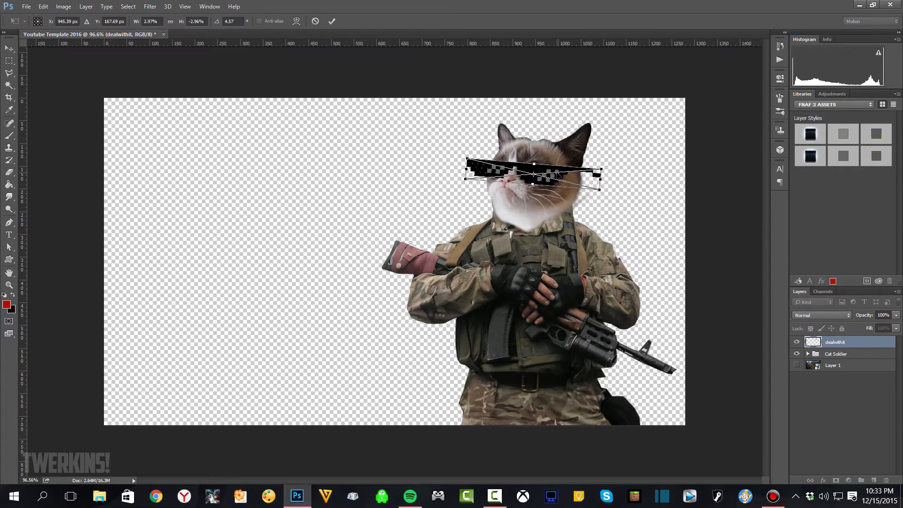
{"action": "key", "text": "Return"}
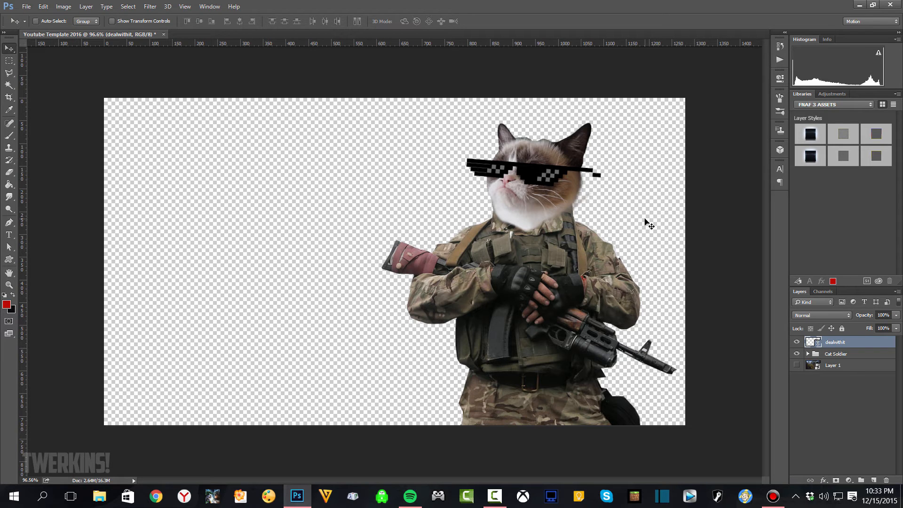
- Refine the sunglasses' fit over the cat's eyes with Free Transform, at about 2.57% scale, 3.48° rotation and a vertical position of about 161 px
{"action": "key", "text": "ctrl+t"}
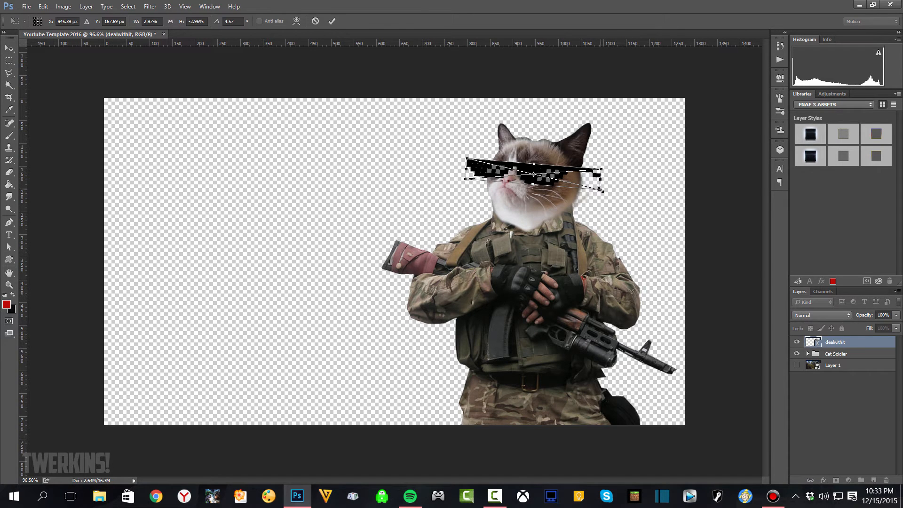
{"action": "left_click_drag", "start_coordinate": [601, 190], "coordinate": [595, 164]}
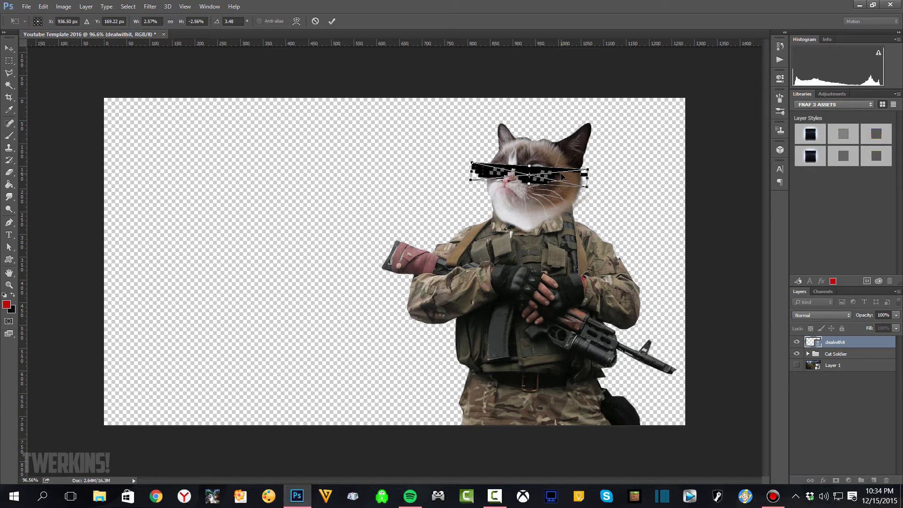
{"action": "key", "text": "Up"}
{"action": "key", "text": "Up"}
{"action": "key", "text": "Up"}
{"action": "key", "text": "Up"}
{"action": "key", "text": "Up"}
{"action": "key", "text": "Up"}
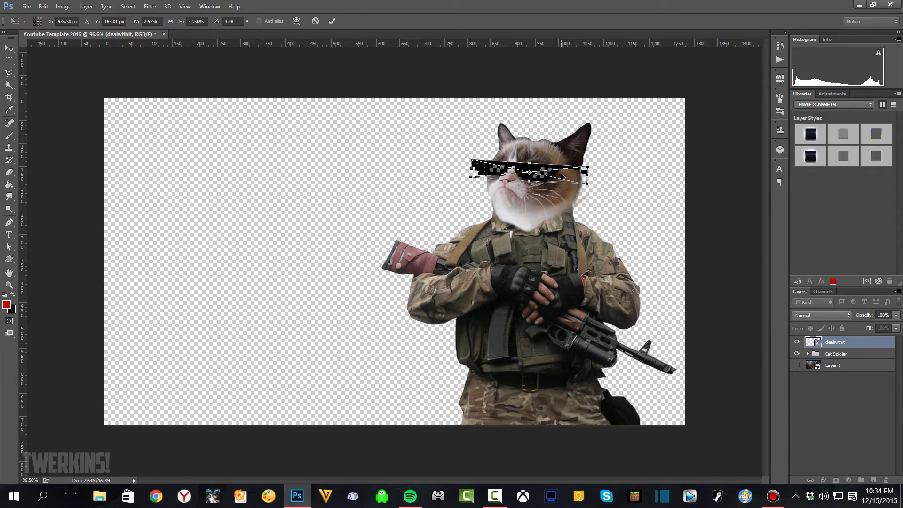
{"action": "key", "text": "Down"}
{"action": "key", "text": "Down"}
{"action": "key", "text": "Down"}
{"action": "key", "text": "Down"}
{"action": "key", "text": "Down"}
{"action": "key", "text": "Down"}
{"action": "key", "text": "Down"}
{"action": "key", "text": "Down"}
{"action": "key", "text": "Down"}
{"action": "key", "text": "Down"}
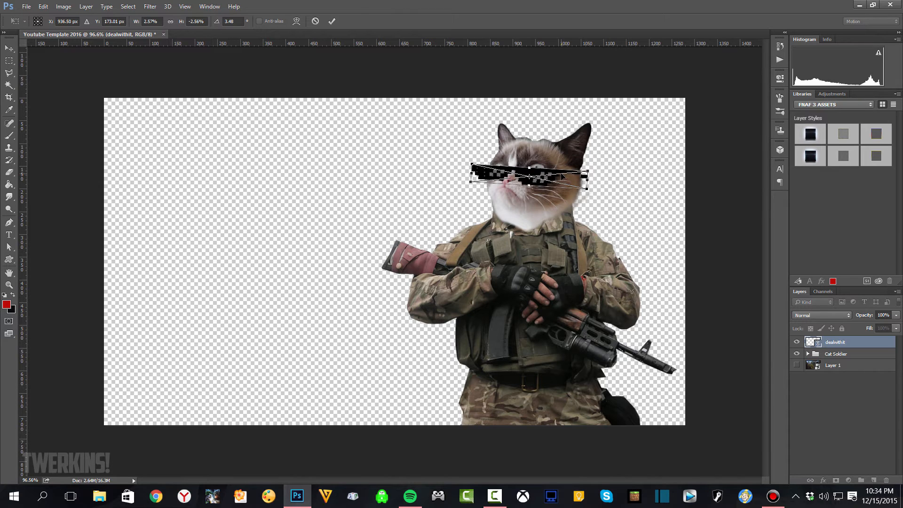
{"action": "key", "text": "Up"}
{"action": "key", "text": "Up"}
{"action": "key", "text": "Up"}
{"action": "key", "text": "Up"}
{"action": "key", "text": "Up"}
{"action": "key", "text": "Up"}
{"action": "key", "text": "Up"}
{"action": "key", "text": "Up"}
{"action": "key", "text": "Up"}
{"action": "key", "text": "Up"}
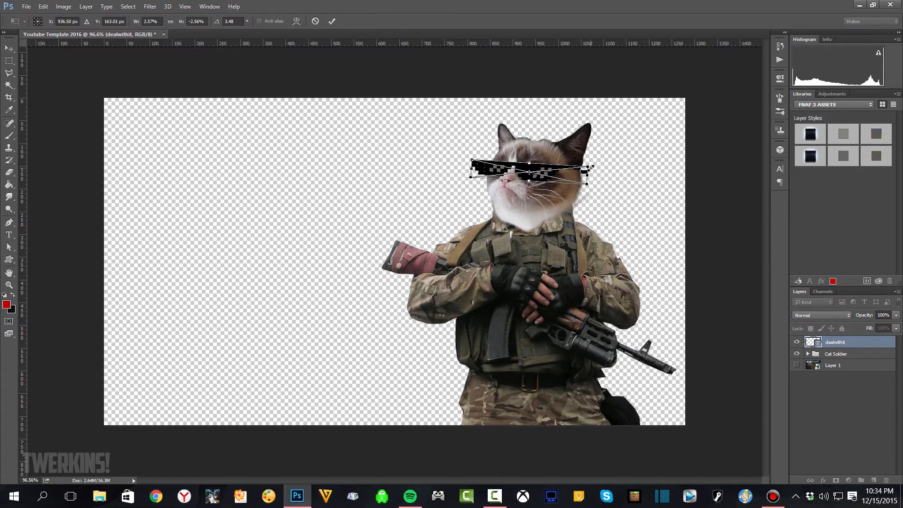
{"action": "key", "text": "Up"}
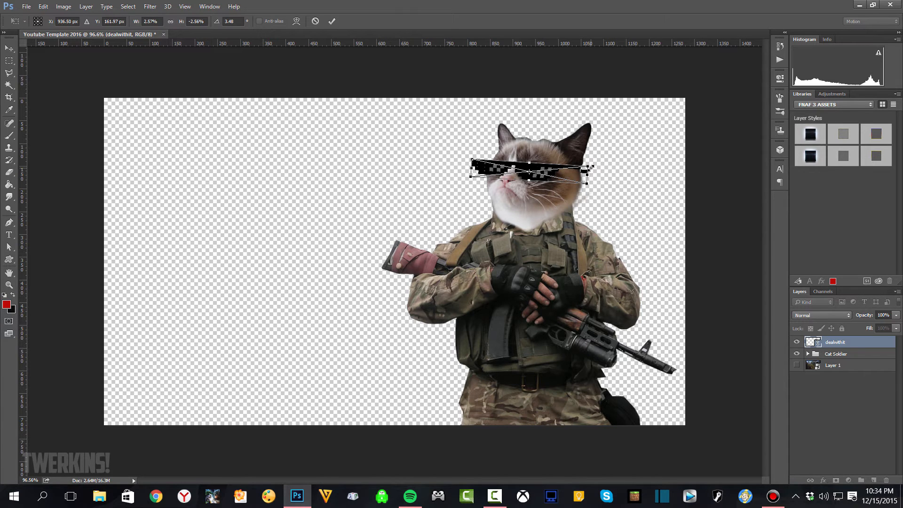
{"action": "key", "text": "Up"}
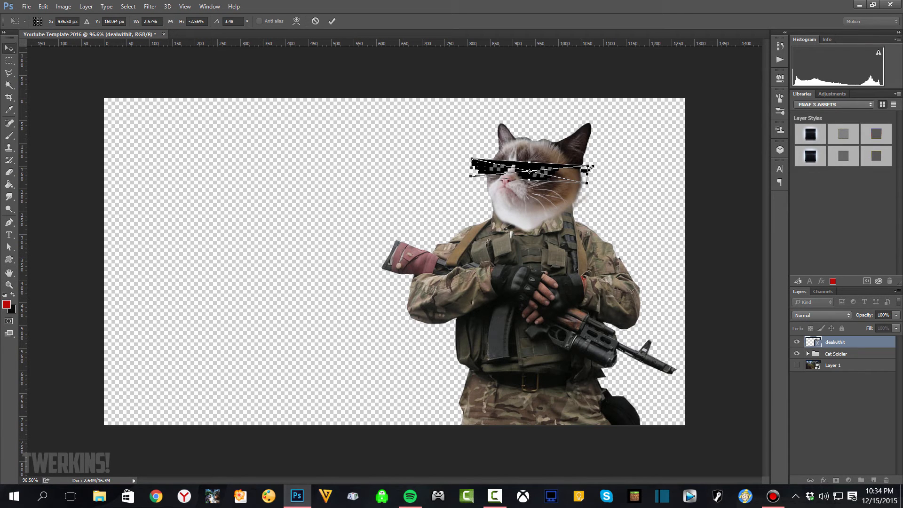
{"action": "key", "text": "Return"}
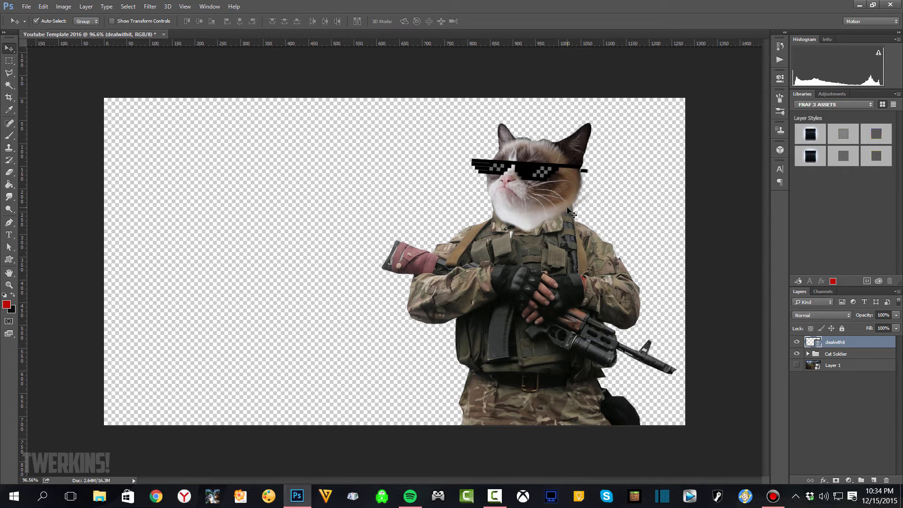
- Show the Layer 1 background and apply a Gaussian Blur with a 7.8-pixel radius to it
{"action": "left_click", "coordinate": [797, 366]}
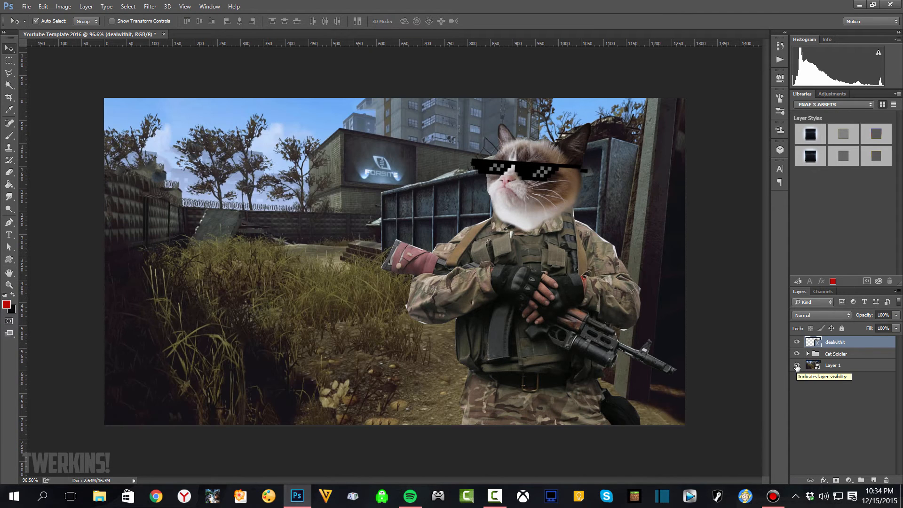
{"action": "left_click", "coordinate": [841, 367]}
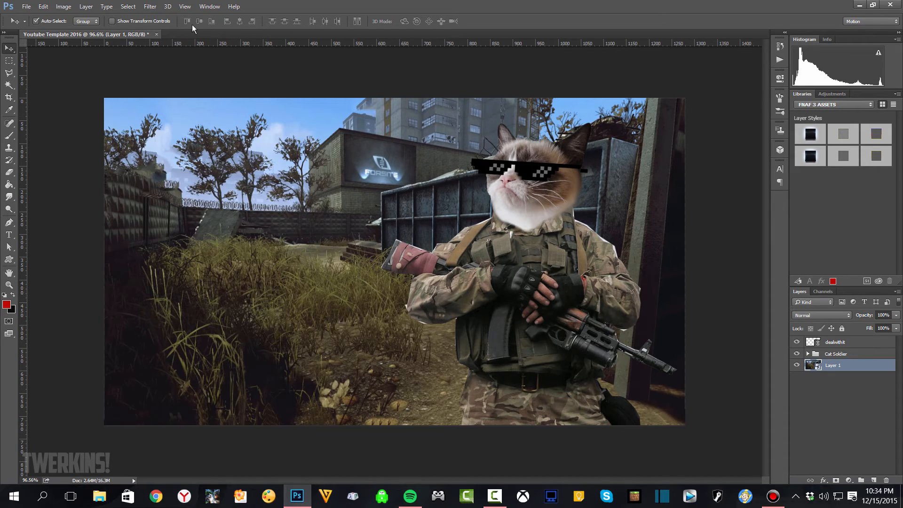
{"action": "left_click", "coordinate": [150, 7]}
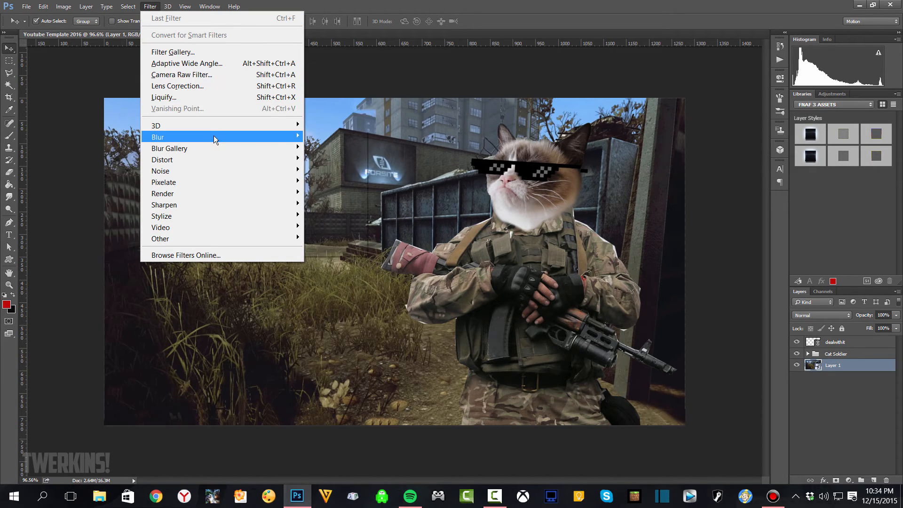
{"action": "mouse_move", "coordinate": [213, 136]}
{"action": "left_click", "coordinate": [345, 182]}
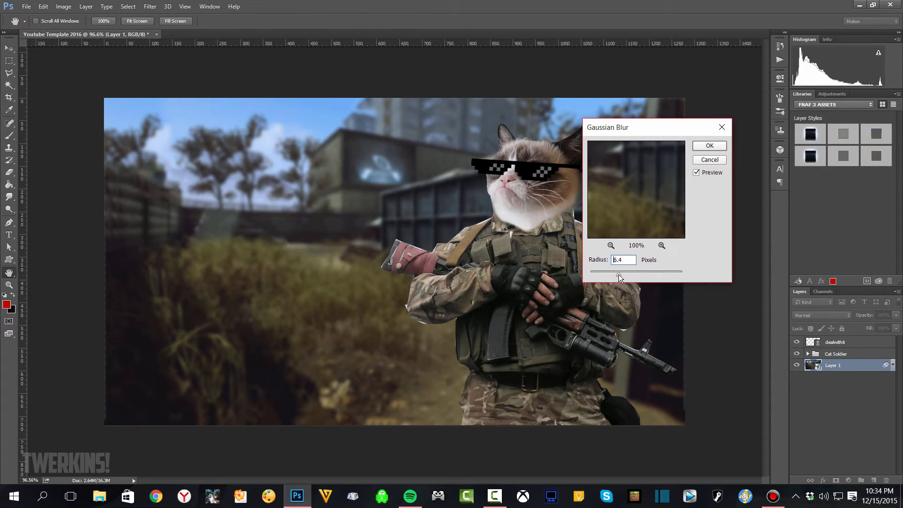
{"action": "left_click_drag", "start_coordinate": [619, 275], "coordinate": [622, 275]}
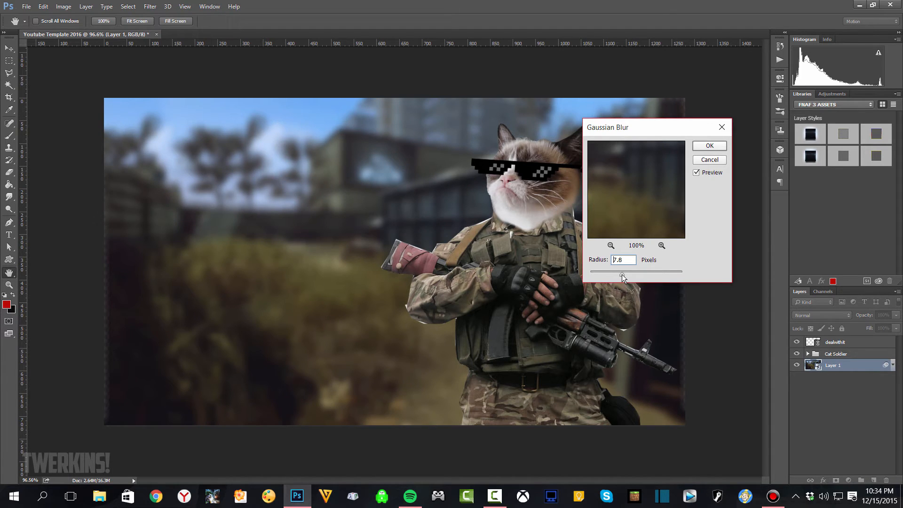
{"action": "left_click", "coordinate": [706, 145]}
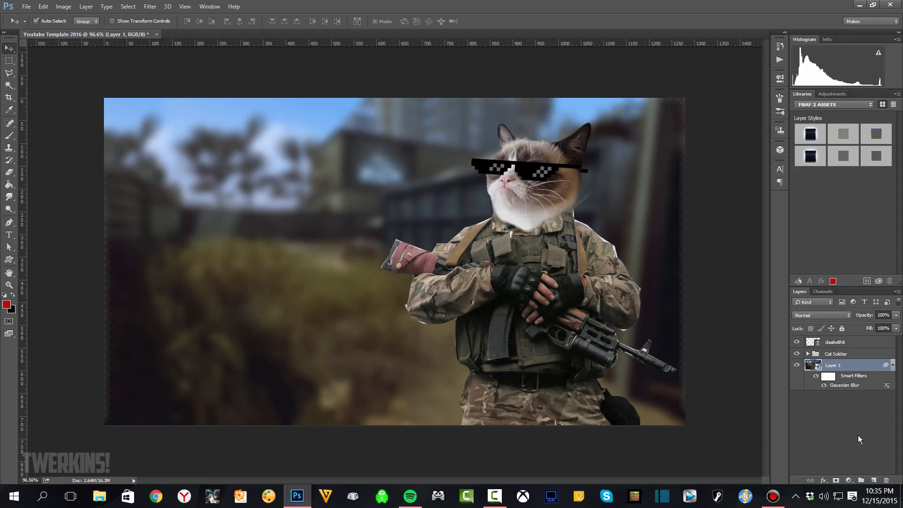
- Add a new layer beneath Layer 1 and move the dealwithit layer into the Cat Soldier group, with Layer 1 and the group hidden
{"action": "left_click", "coordinate": [875, 480]}
{"action": "left_click_drag", "start_coordinate": [856, 371], "coordinate": [865, 405]}
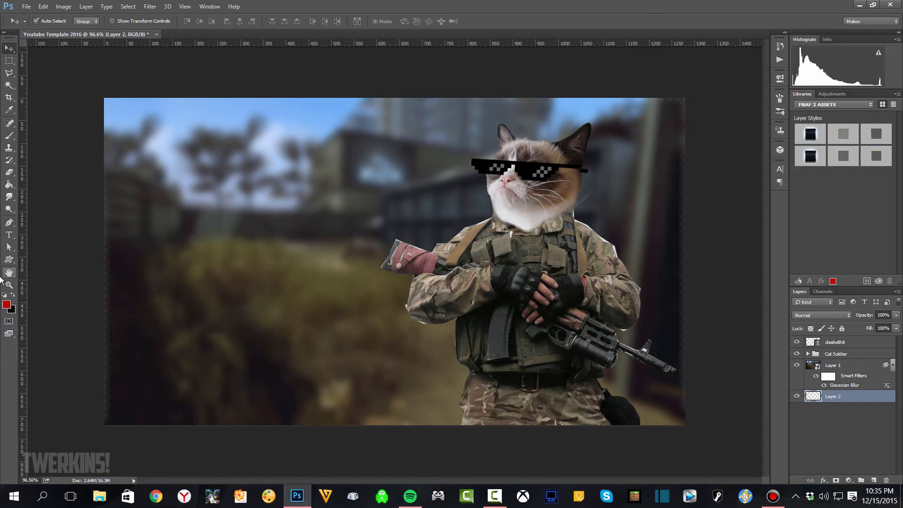
{"action": "left_click", "coordinate": [796, 365]}
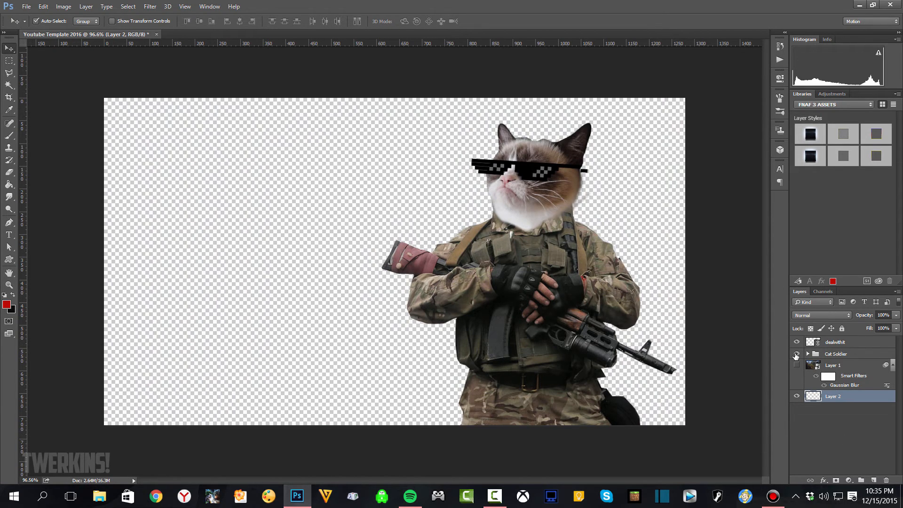
{"action": "left_click", "coordinate": [796, 354]}
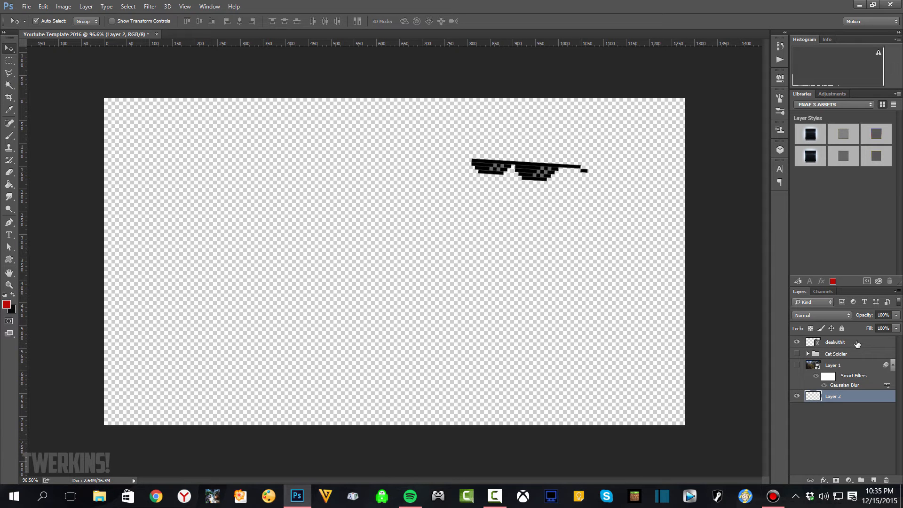
{"action": "left_click_drag", "start_coordinate": [856, 342], "coordinate": [856, 354]}
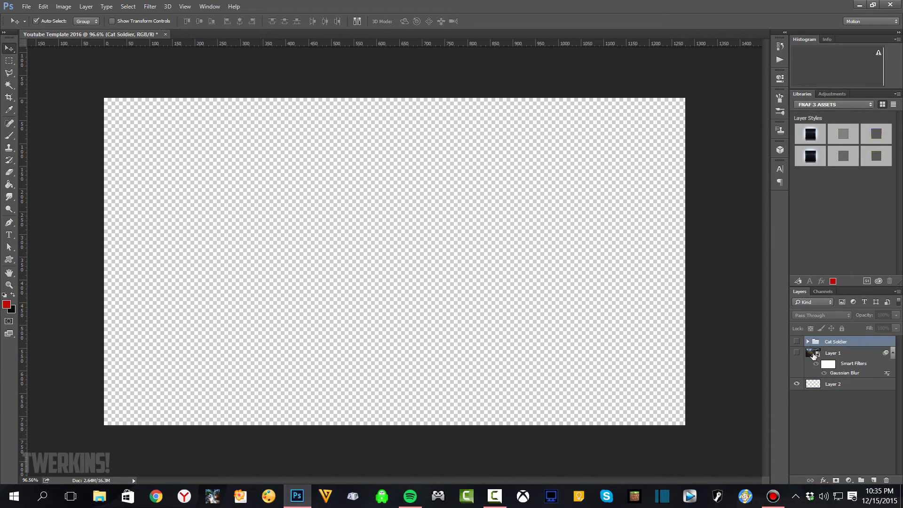
- Fill Layer 2 with the brown sampled from the background's dirt path, and make Layer 1 and the Cat Soldier group visible again
{"action": "left_click", "coordinate": [857, 385]}
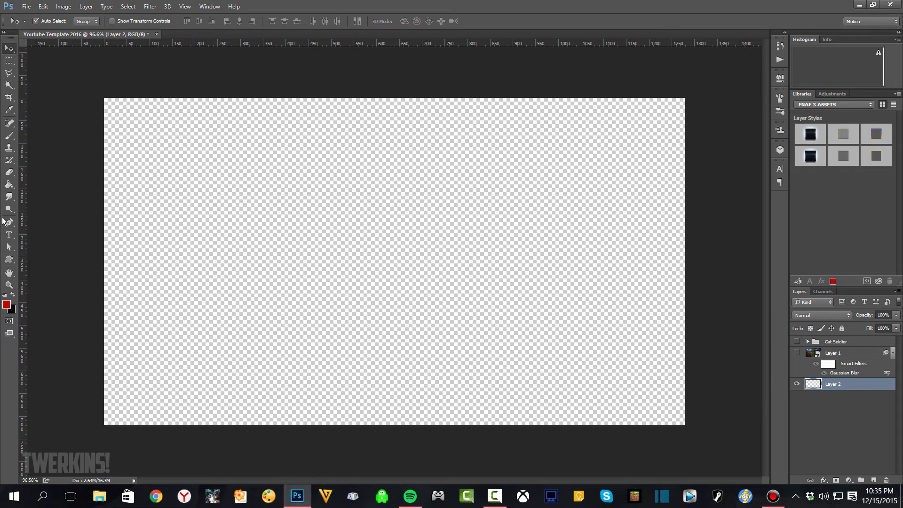
{"action": "left_click", "coordinate": [797, 354]}
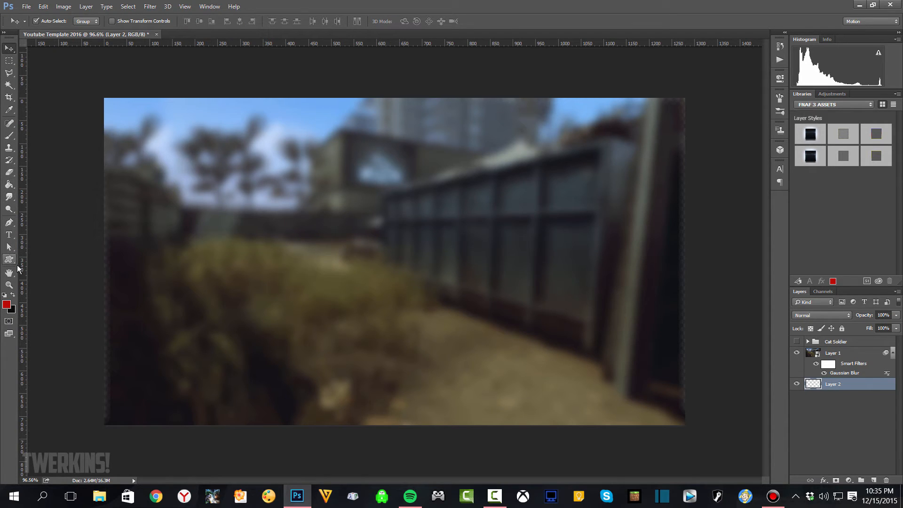
{"action": "left_click", "coordinate": [9, 109]}
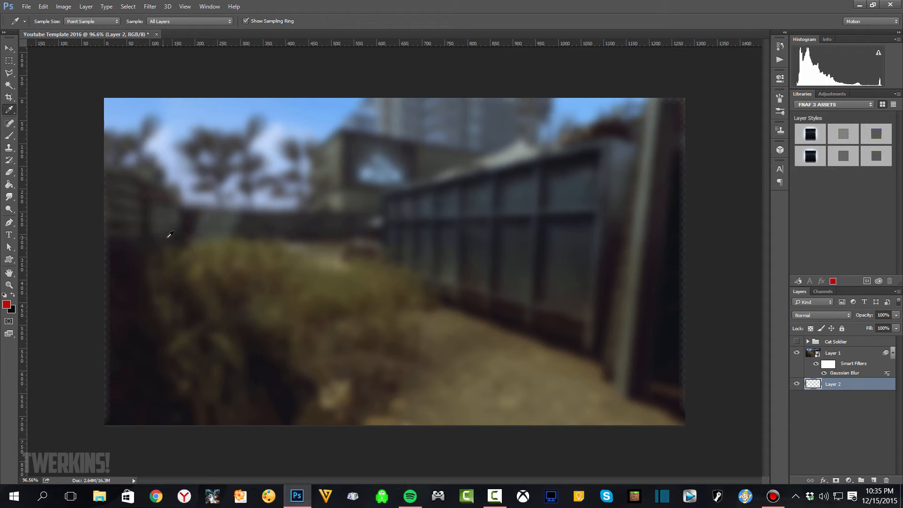
{"action": "left_click", "coordinate": [655, 415]}
{"action": "left_click", "coordinate": [9, 184]}
{"action": "left_click", "coordinate": [796, 353]}
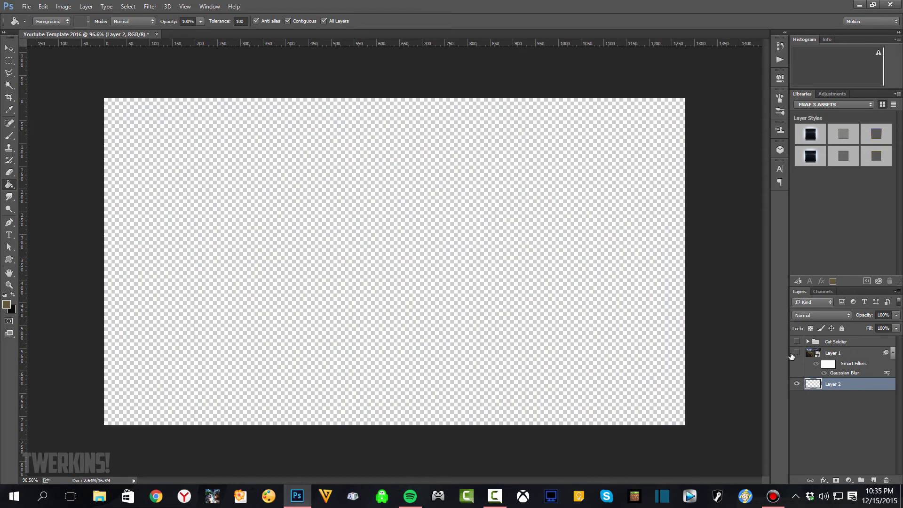
{"action": "left_click", "coordinate": [394, 245]}
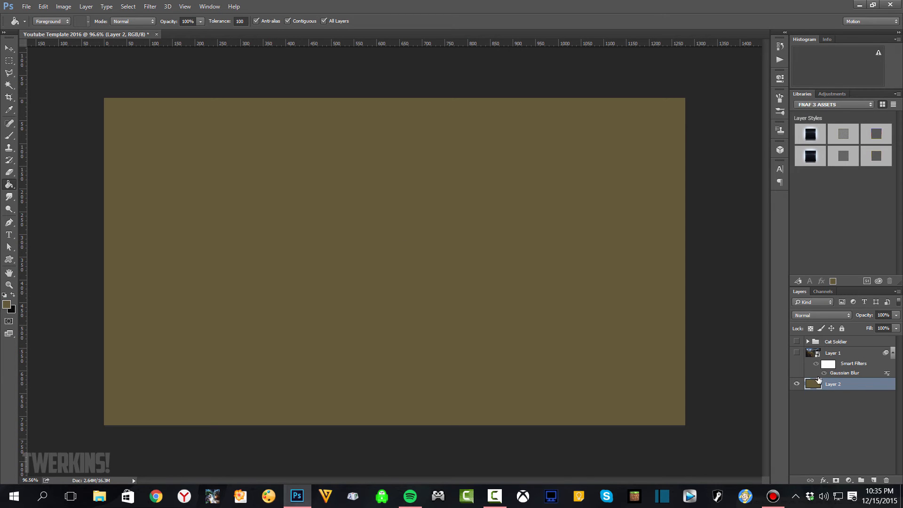
{"action": "left_click", "coordinate": [797, 353]}
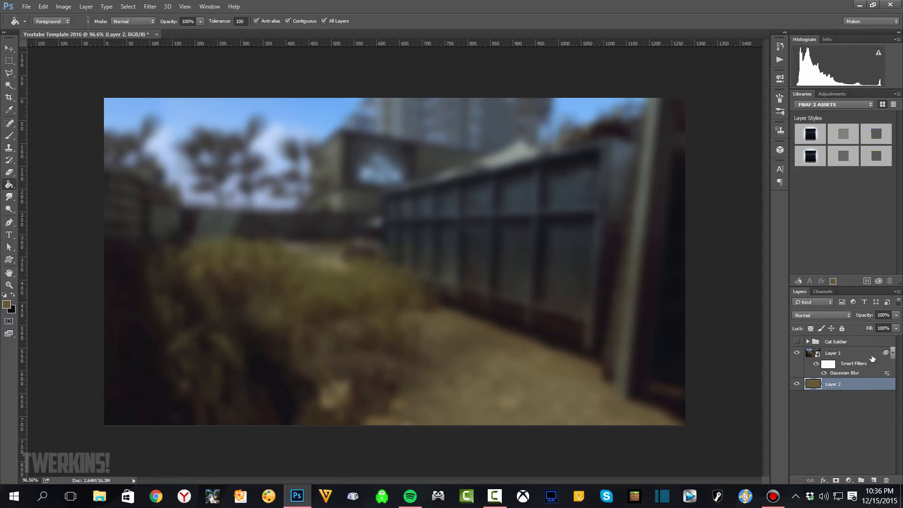
{"action": "left_click", "coordinate": [798, 341]}
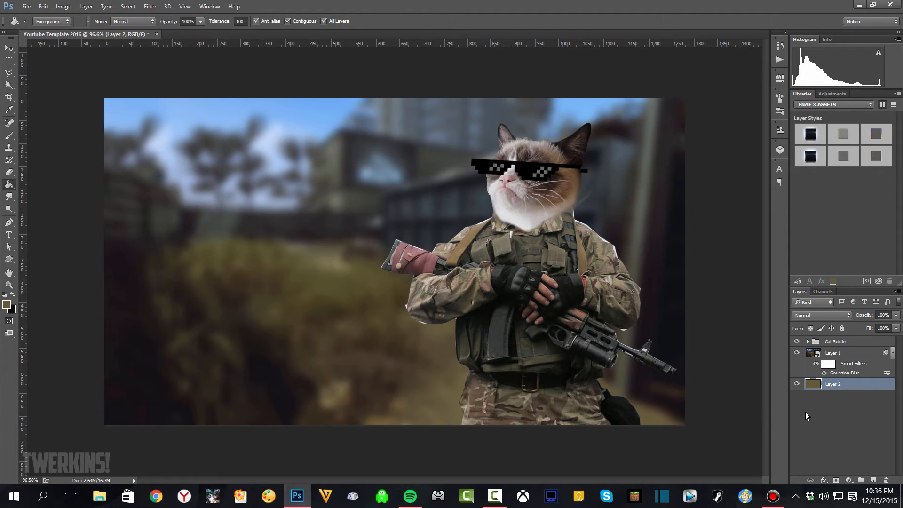
{"action": "left_click", "coordinate": [824, 481]}
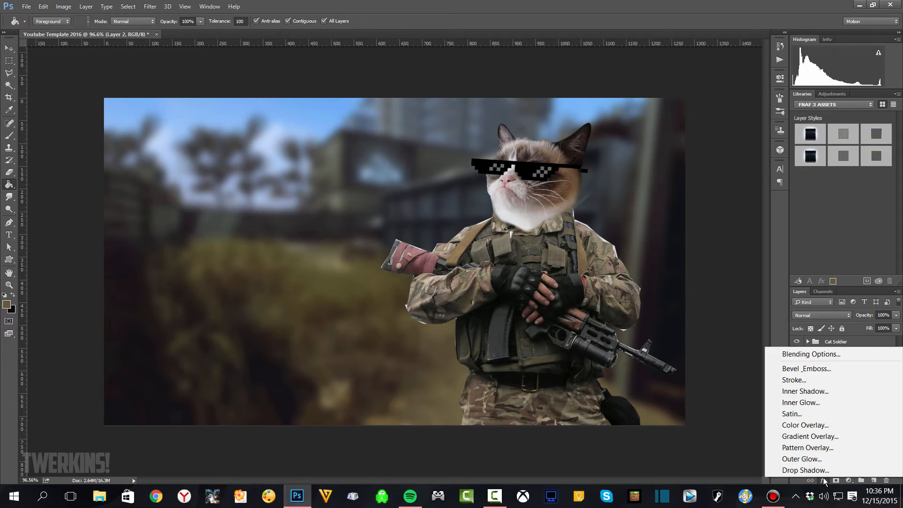
{"action": "left_click", "coordinate": [811, 381]}
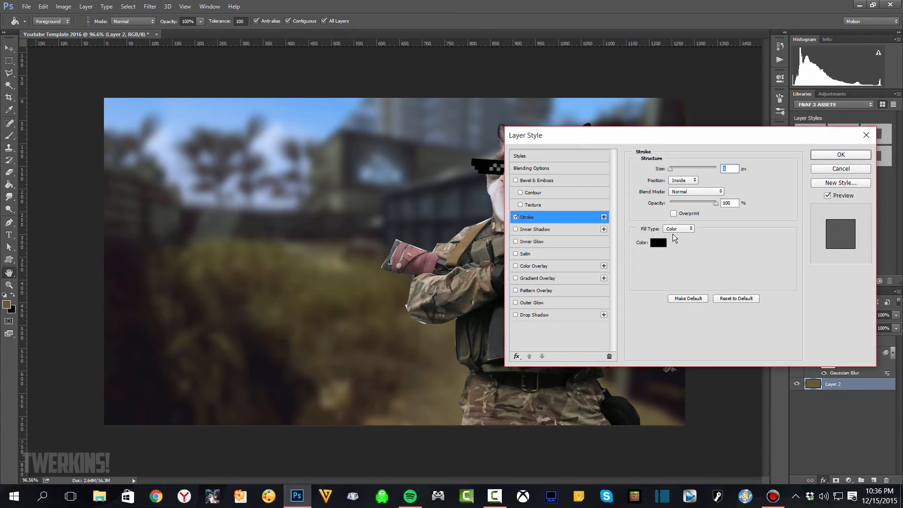
{"action": "left_click_drag", "start_coordinate": [690, 137], "coordinate": [765, 190]}
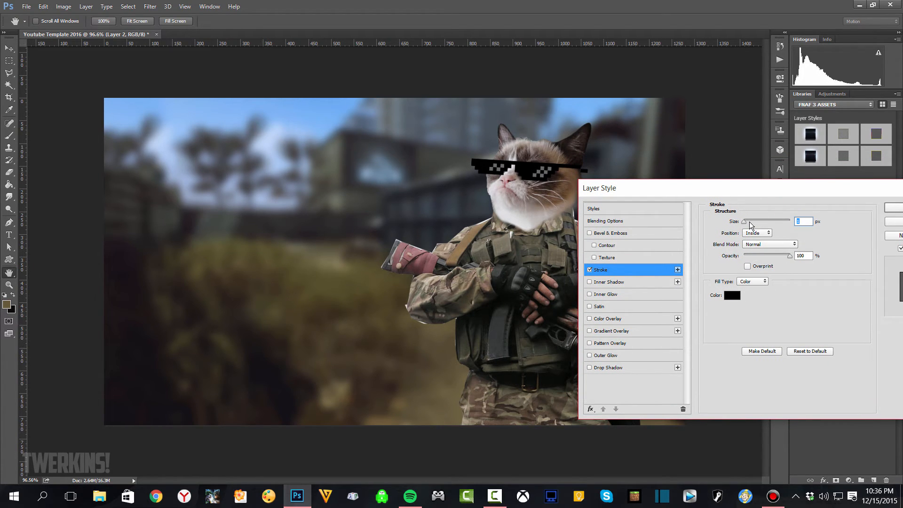
{"action": "left_click", "coordinate": [756, 233]}
{"action": "left_click", "coordinate": [755, 240]}
{"action": "left_click_drag", "start_coordinate": [744, 221], "coordinate": [749, 222]}
{"action": "mouse_move", "coordinate": [778, 191]}
{"action": "left_mouse_down"}
{"action": "mouse_move", "coordinate": [531, 171]}
{"action": "mouse_move", "coordinate": [630, 192]}
{"action": "left_mouse_up"}
{"action": "left_click", "coordinate": [753, 208]}
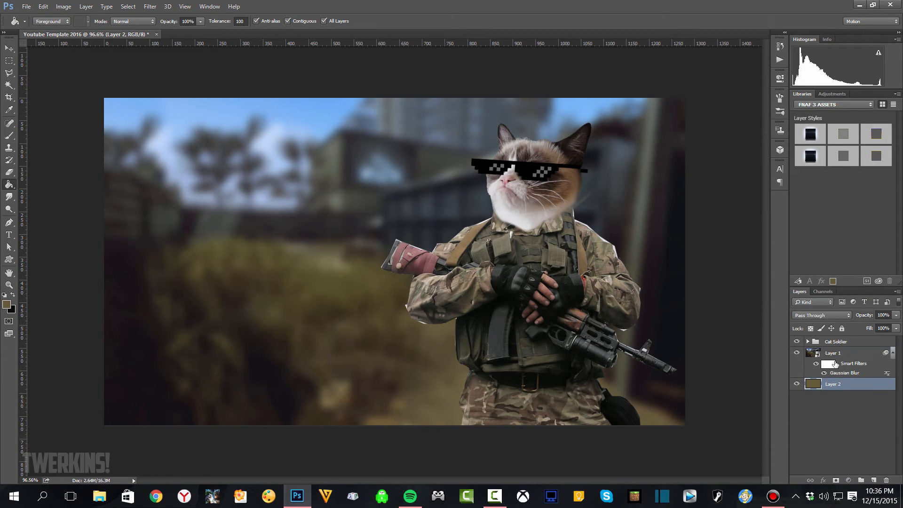
- Add a Stroke layer style to the Cat Soldier group and try the Outside and Inside positions
{"action": "left_click", "coordinate": [836, 342]}
{"action": "left_click", "coordinate": [824, 480]}
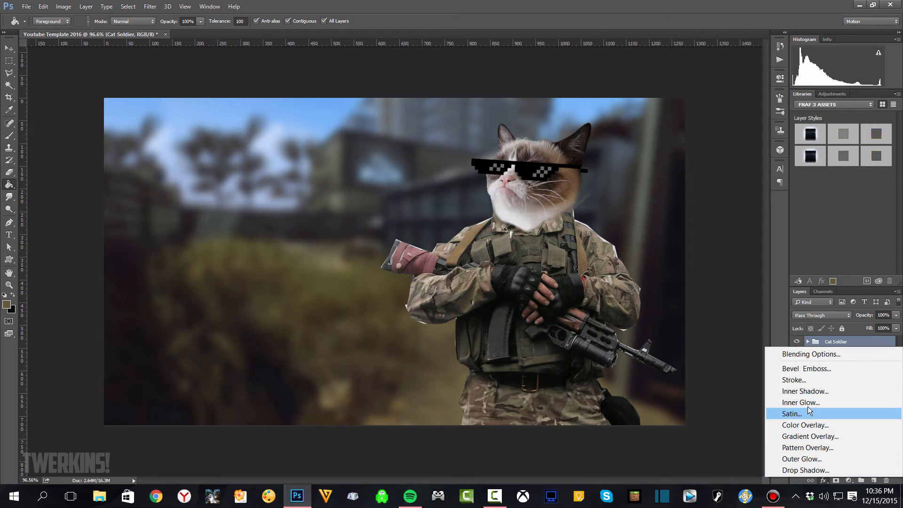
{"action": "left_click", "coordinate": [798, 380]}
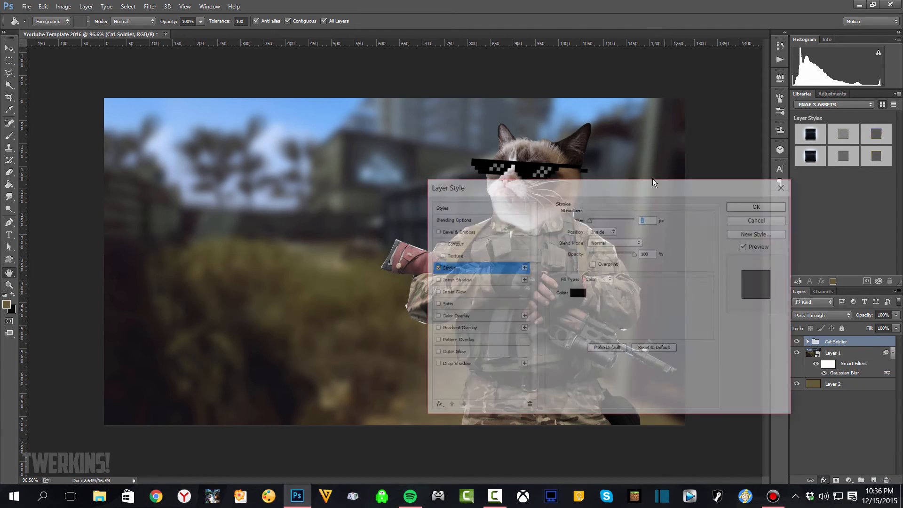
{"action": "left_click_drag", "start_coordinate": [637, 186], "coordinate": [780, 175]}
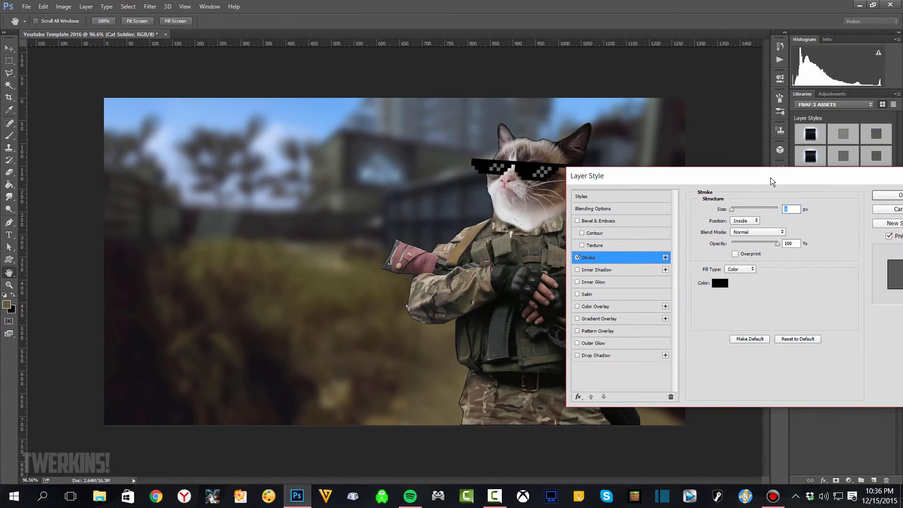
{"action": "left_click", "coordinate": [743, 221]}
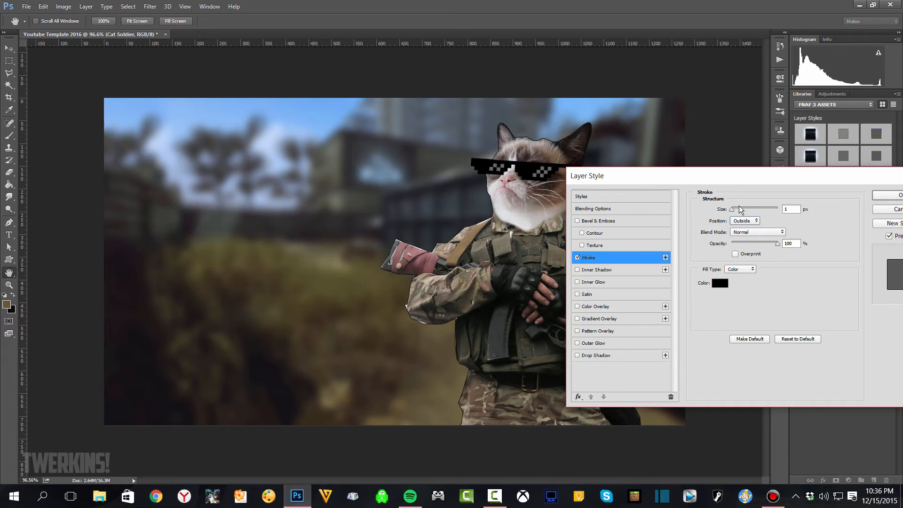
{"action": "left_click", "coordinate": [742, 221]}
{"action": "left_click", "coordinate": [740, 234]}
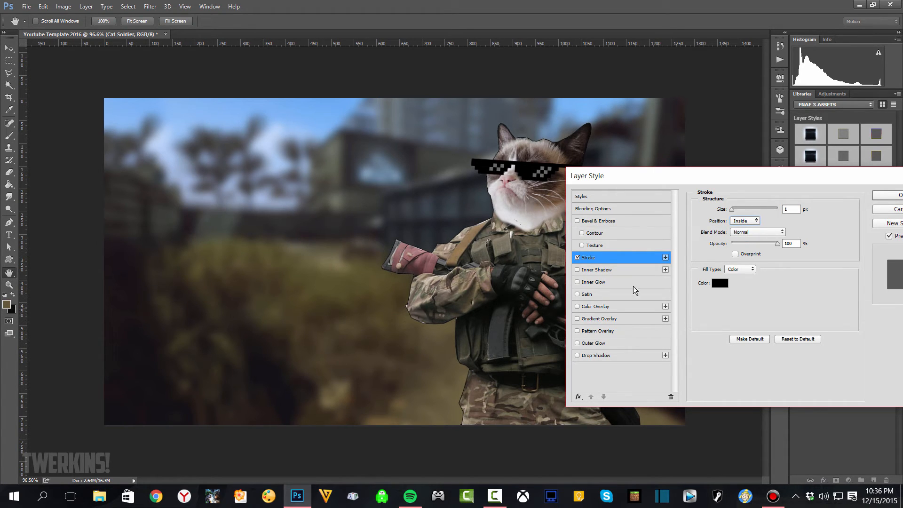
- Set the Cat Soldier stroke's position to Outside and its size to 3 px
{"action": "left_click_drag", "start_coordinate": [735, 211], "coordinate": [735, 210]}
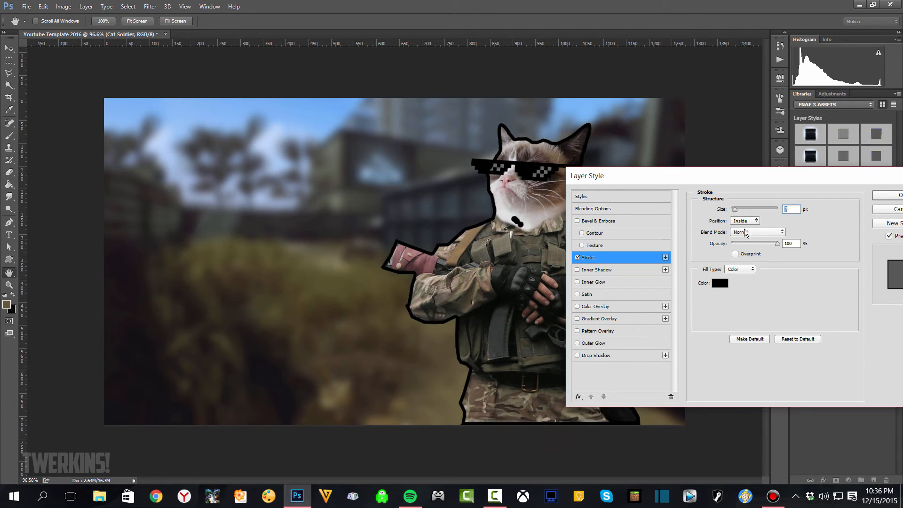
{"action": "left_click", "coordinate": [745, 223]}
{"action": "left_click", "coordinate": [740, 233]}
{"action": "key", "text": "Up"}
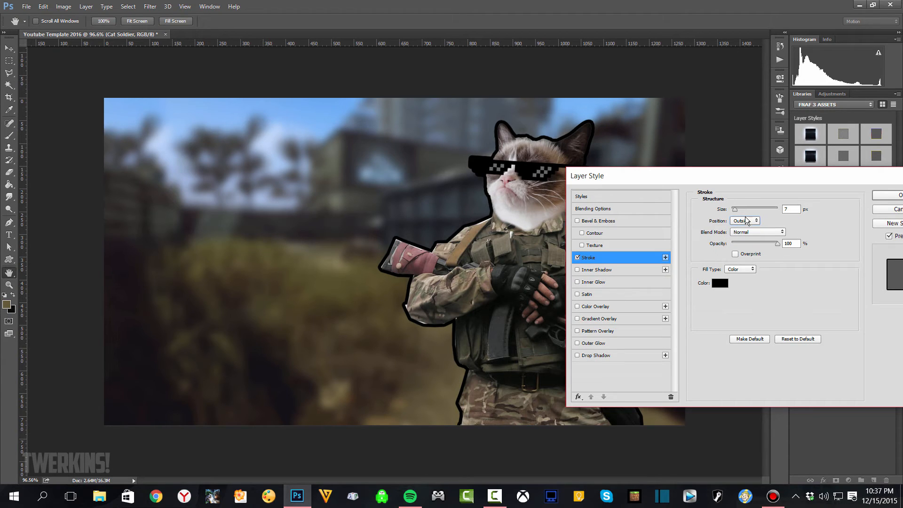
{"action": "left_click", "coordinate": [779, 210]}
{"action": "type", "text": "4"}
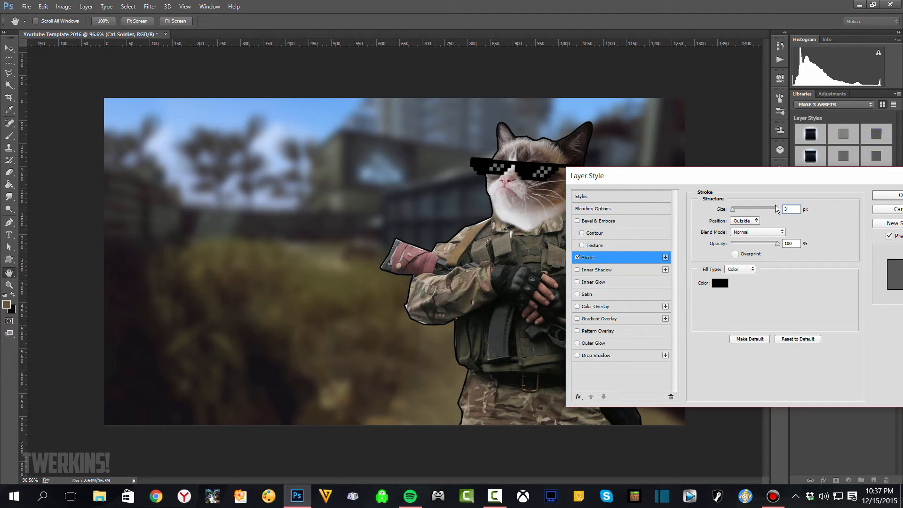
{"action": "type", "text": "3"}
- Set the Cat Soldier stroke's colour to bright yellow, #f0ff00
{"action": "left_click", "coordinate": [719, 284]}
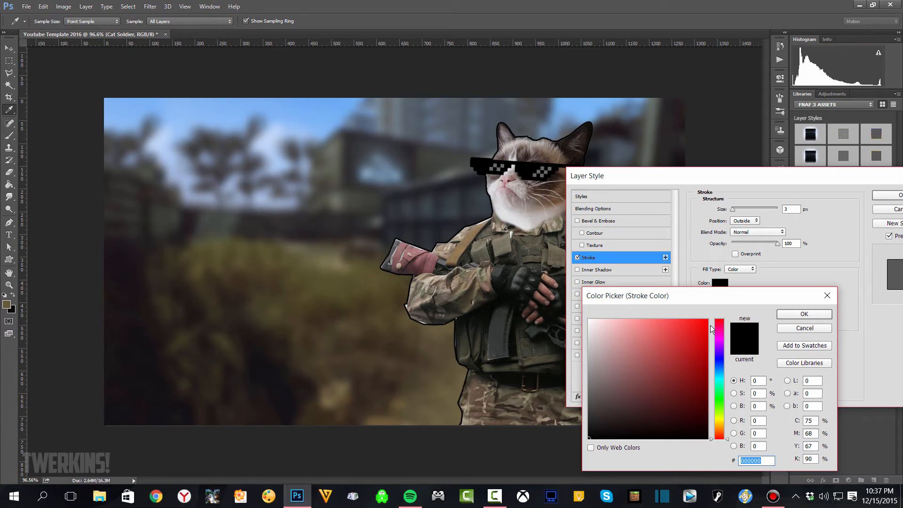
{"action": "left_click", "coordinate": [720, 418]}
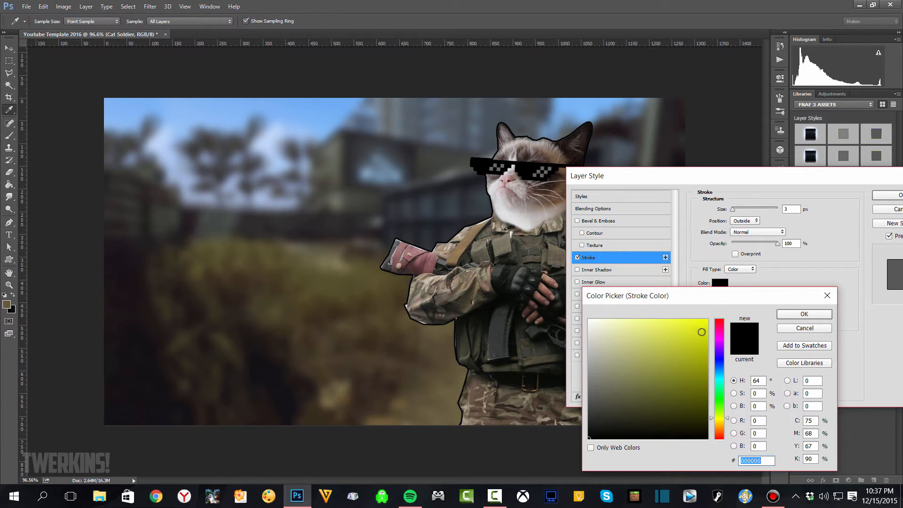
{"action": "left_click_drag", "start_coordinate": [701, 332], "coordinate": [742, 306]}
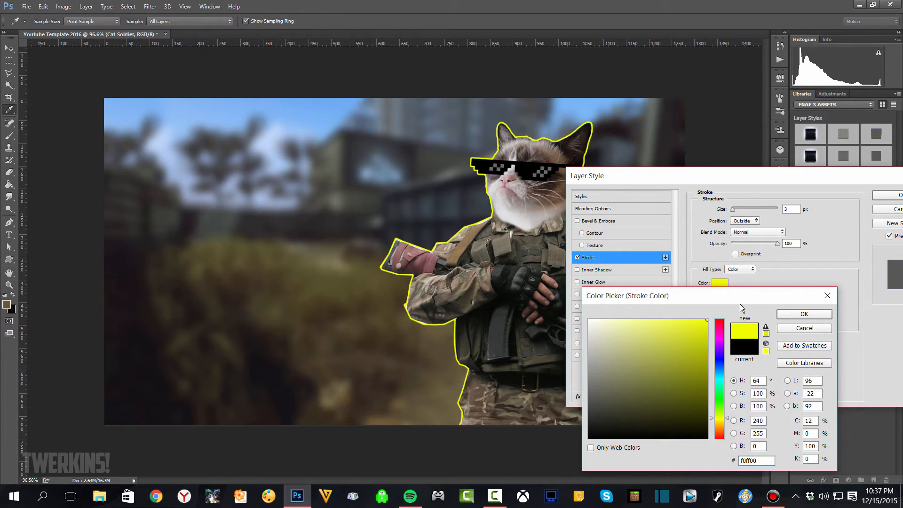
{"action": "left_click", "coordinate": [805, 316]}
- Change the Cat Soldier stroke's fill type to Gradient, choose the yellow-gold preset, try reversing it, and apply the layer style
{"action": "left_click", "coordinate": [739, 270]}
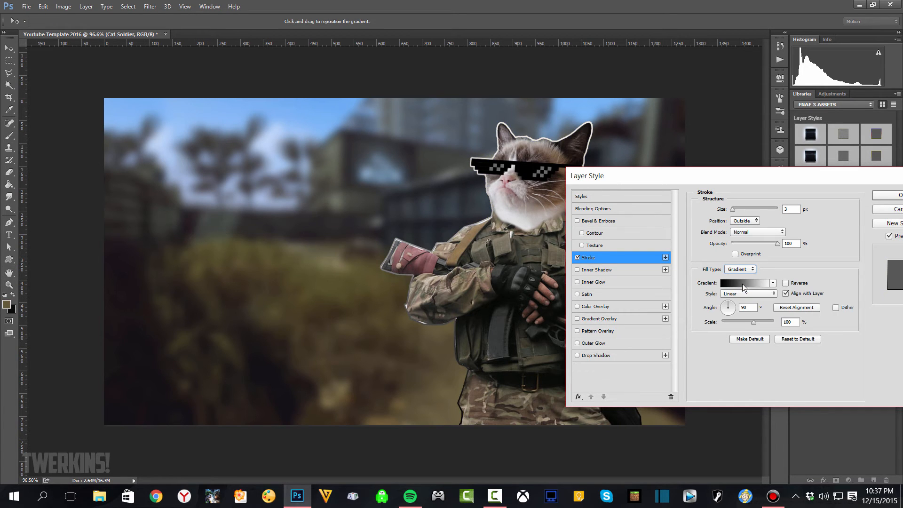
{"action": "left_click", "coordinate": [760, 285]}
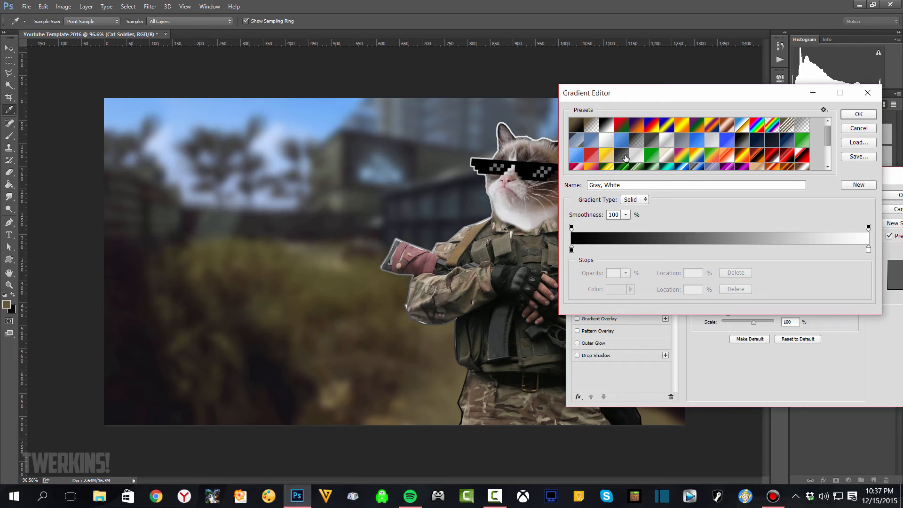
{"action": "left_click", "coordinate": [607, 158]}
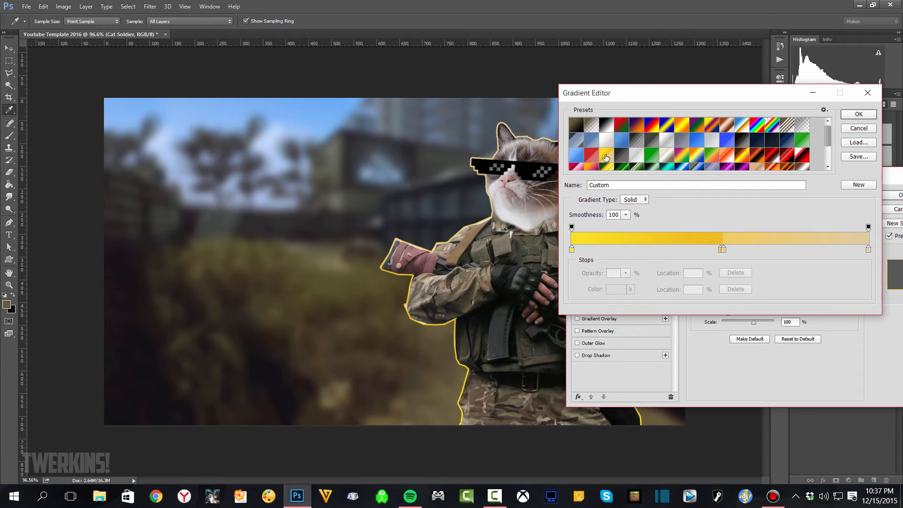
{"action": "left_click", "coordinate": [859, 115]}
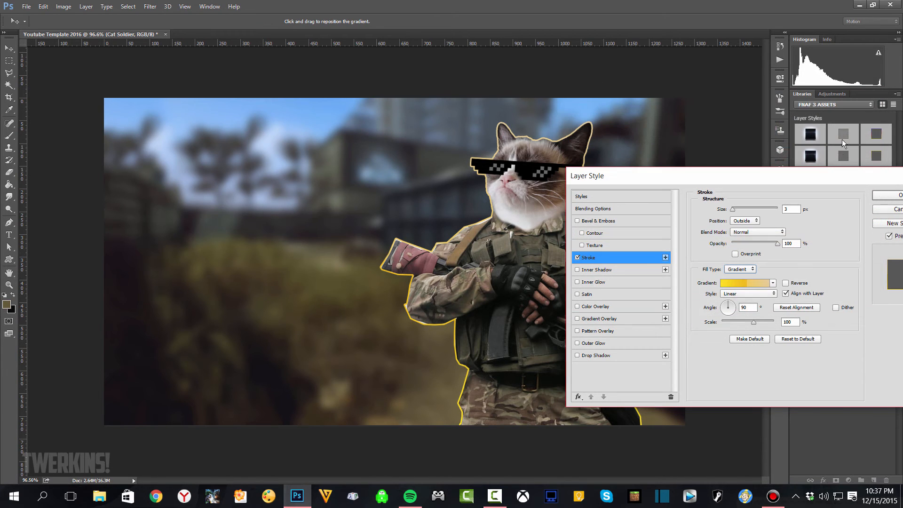
{"action": "left_click", "coordinate": [785, 283]}
{"action": "left_click", "coordinate": [786, 282]}
{"action": "left_click_drag", "start_coordinate": [834, 176], "coordinate": [738, 169]}
{"action": "left_click", "coordinate": [802, 193]}
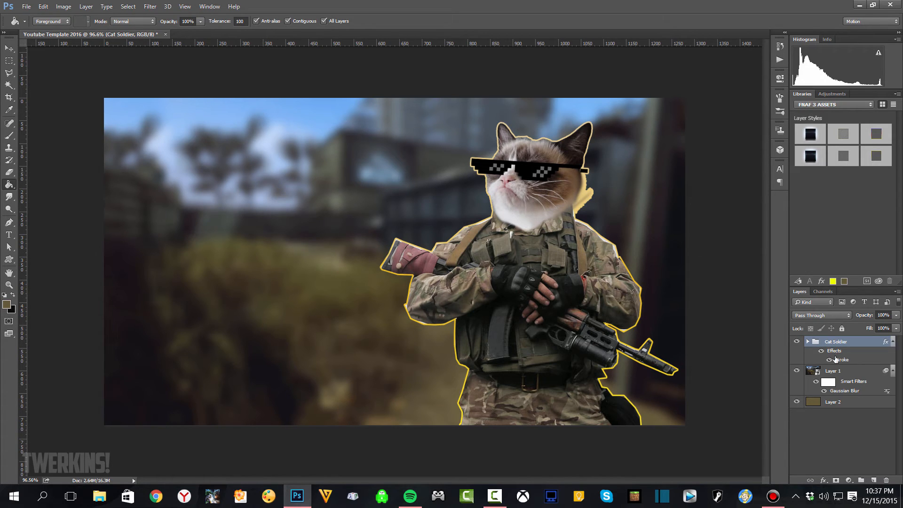
- Delete the stray light patch beside the cat's cheek on the Grumpy Cat Head layer, using a Polygonal Lasso selection feathered 5 px
{"action": "left_click", "coordinate": [808, 342]}
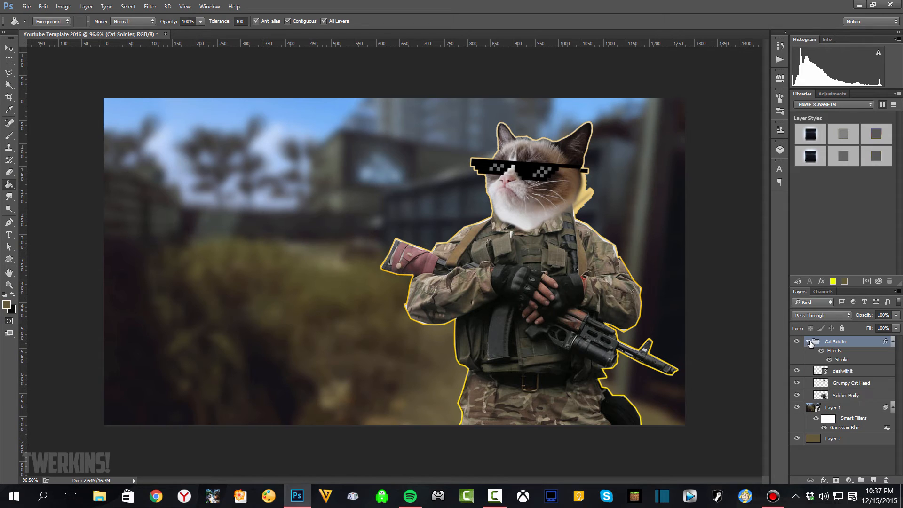
{"action": "left_click", "coordinate": [856, 385]}
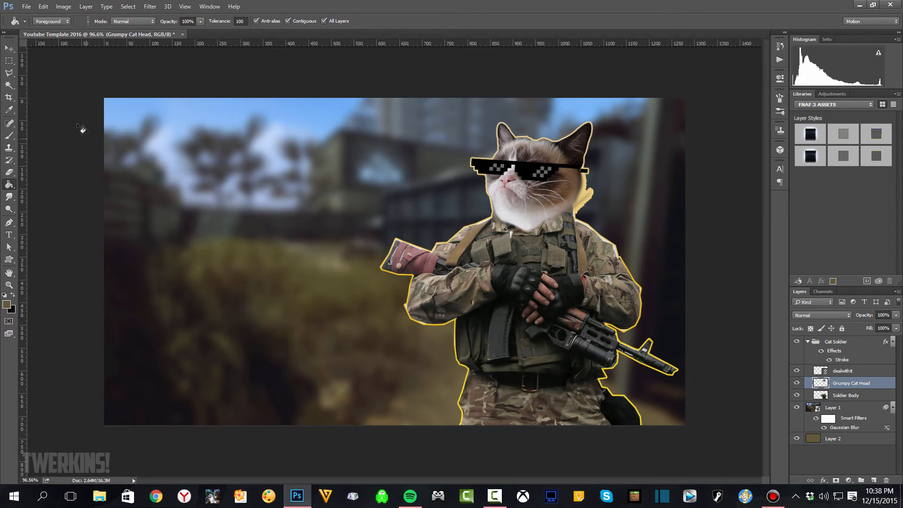
{"action": "left_click", "coordinate": [10, 73]}
{"action": "left_click", "coordinate": [114, 21]}
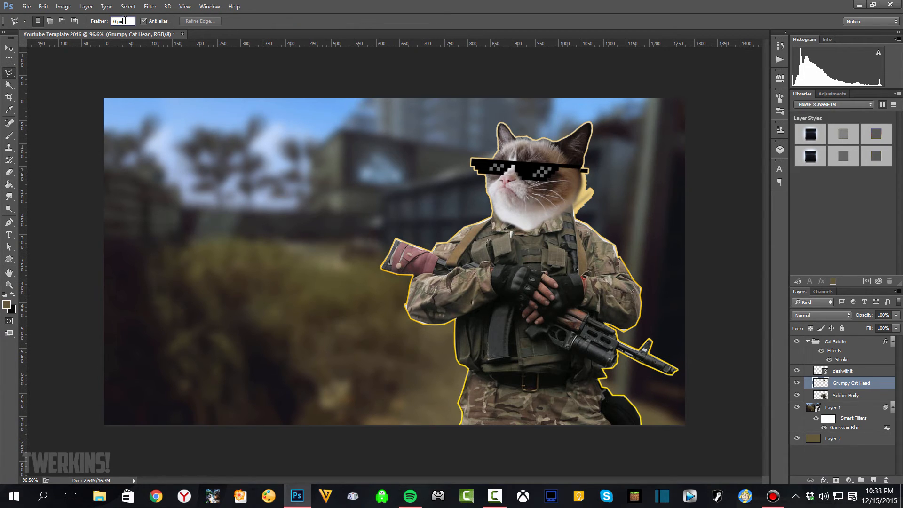
{"action": "type", "text": "5"}
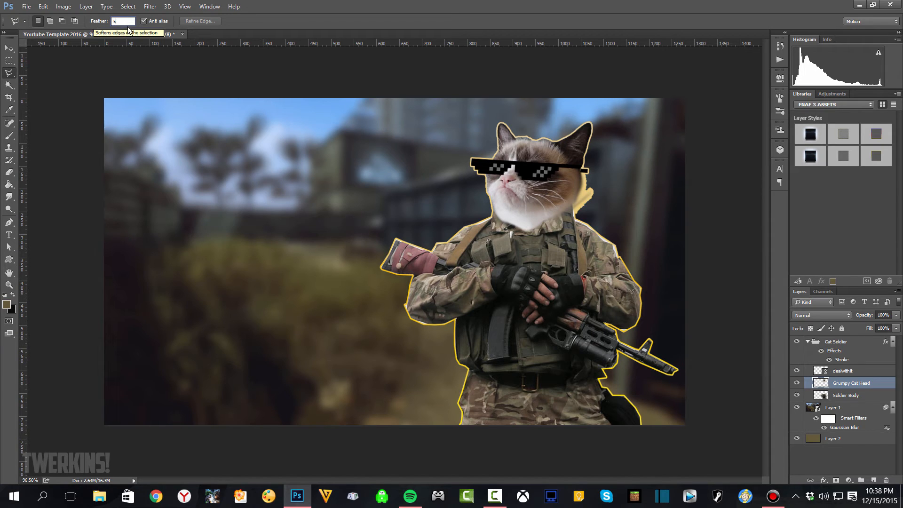
{"action": "key", "text": "Return"}
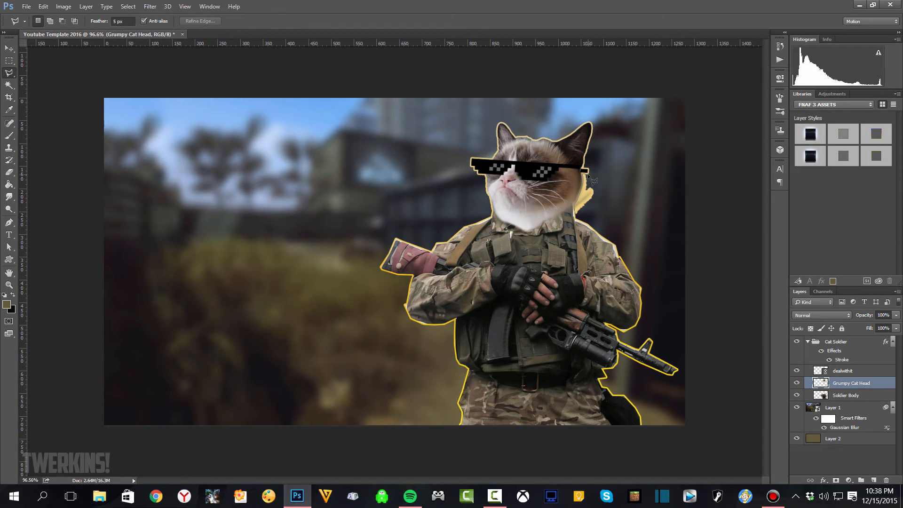
{"action": "left_click", "coordinate": [580, 213]}
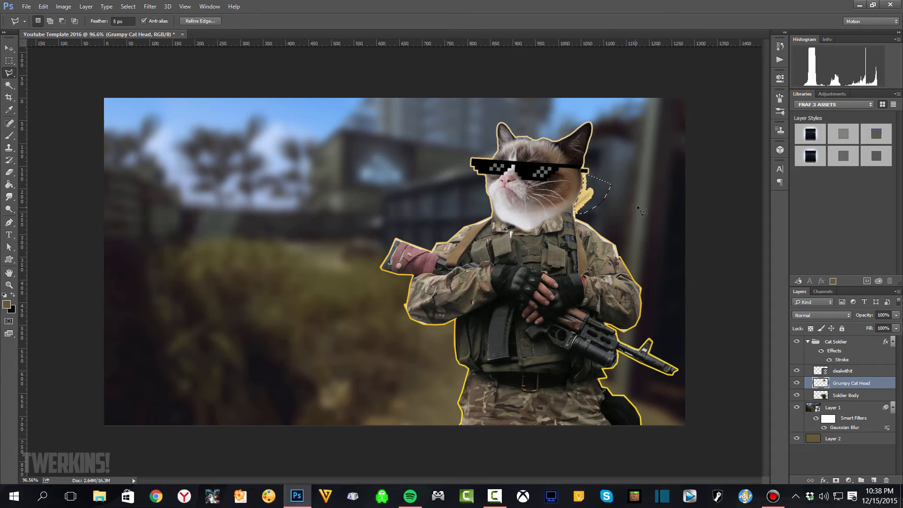
{"action": "key", "text": "Delete"}
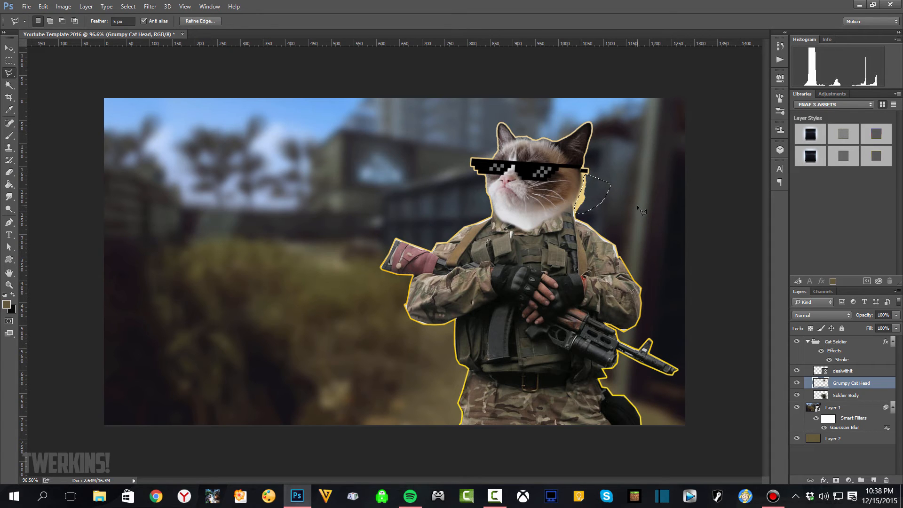
{"action": "key", "text": "Delete"}
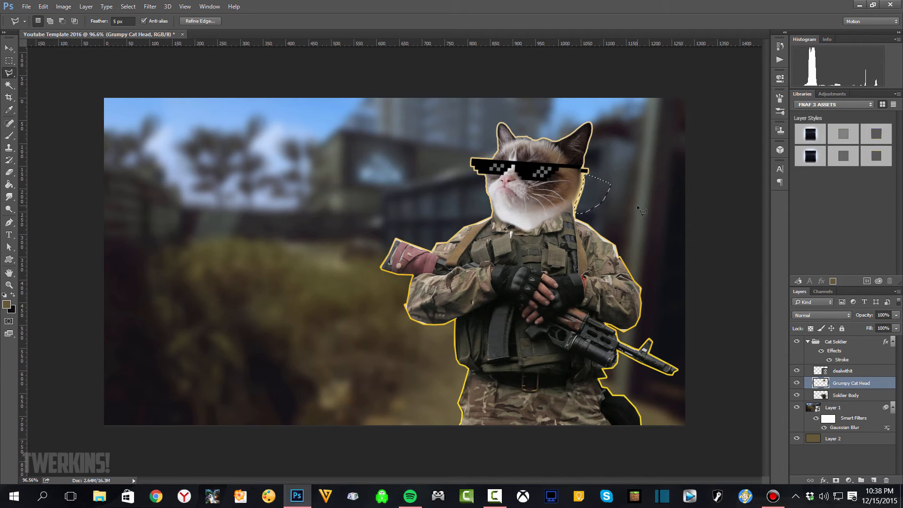
{"action": "key", "text": "Delete"}
{"action": "key", "text": "ctrl+d"}
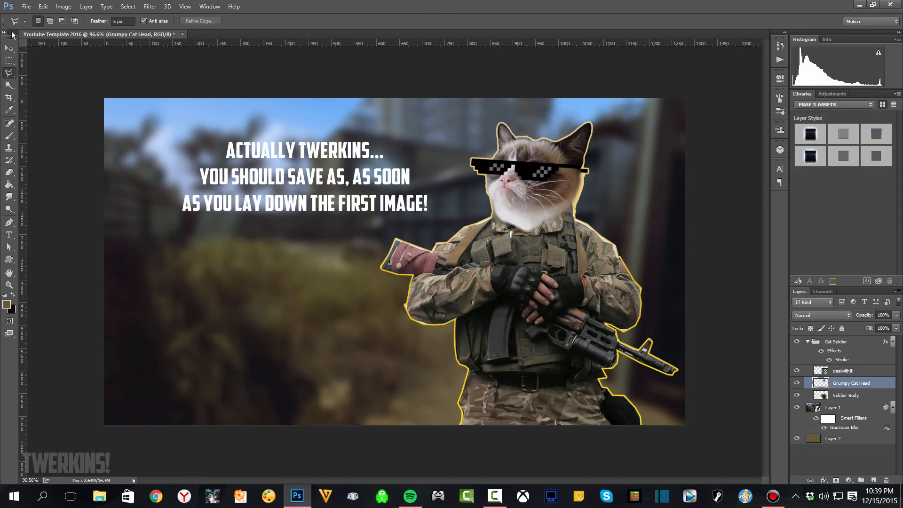
- Save the document as a new Photoshop file named Kitten Battle in the CT Thumbs folder
{"action": "left_click", "coordinate": [26, 7]}
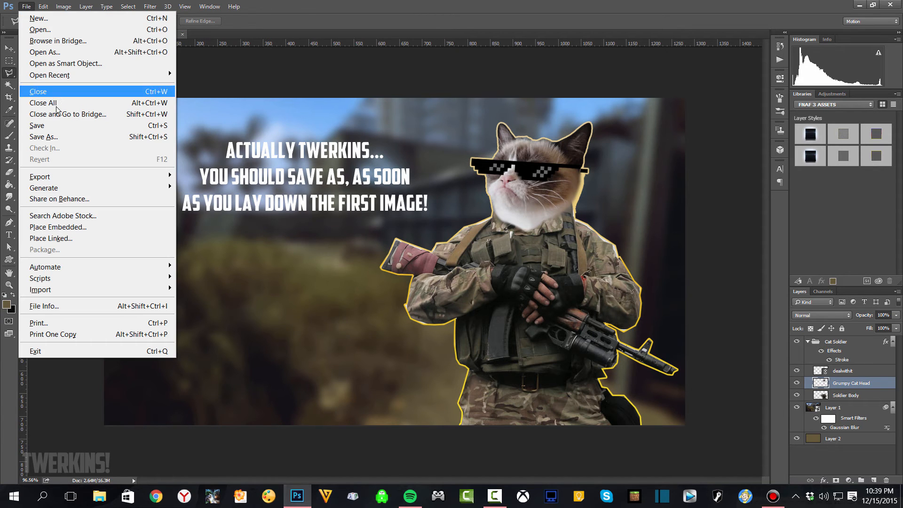
{"action": "left_click", "coordinate": [80, 133]}
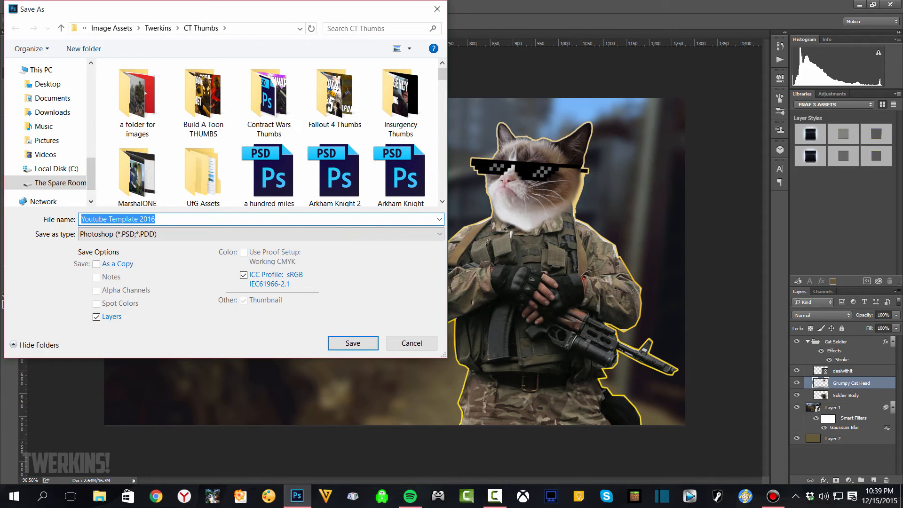
{"action": "type", "text": "Ki"}
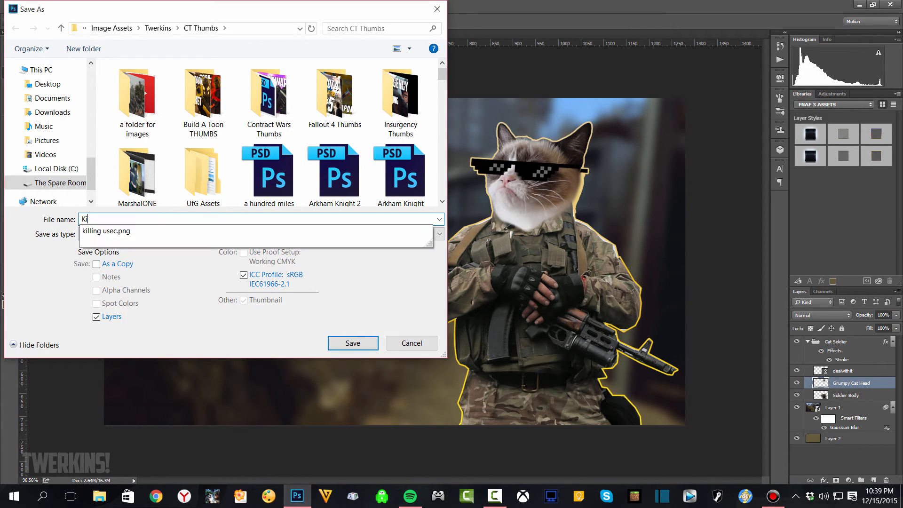
{"action": "type", "text": "tten Battle"}
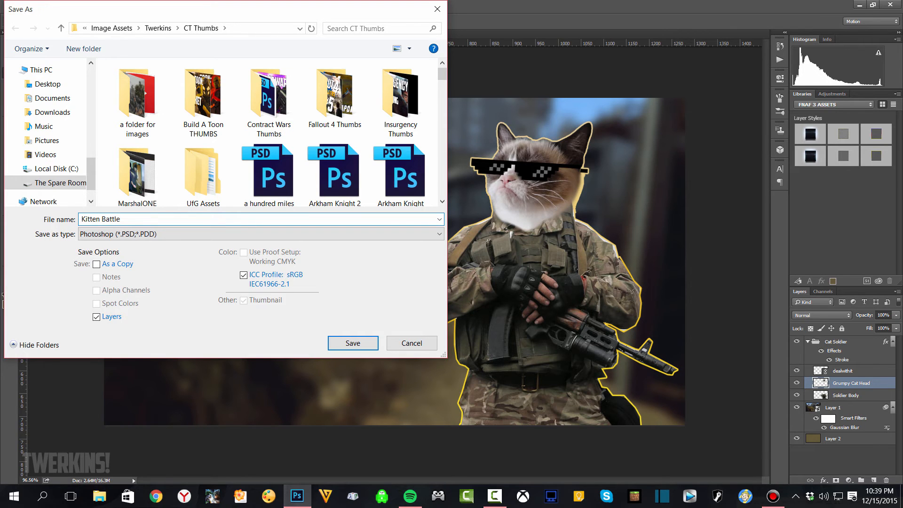
{"action": "key", "text": "Return"}
{"action": "key", "text": "Return"}
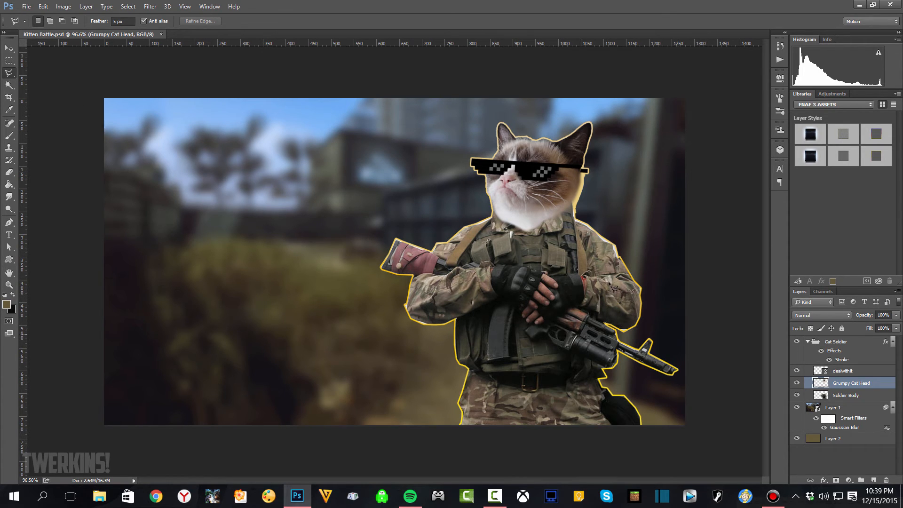
- Set the Type tool's text colour to white, #ffffff
{"action": "key", "text": "t"}
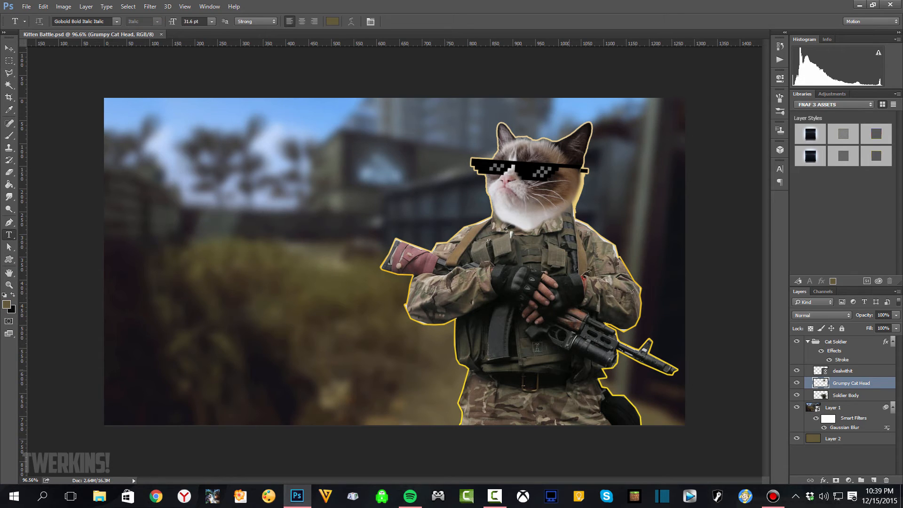
{"action": "left_click", "coordinate": [332, 22]}
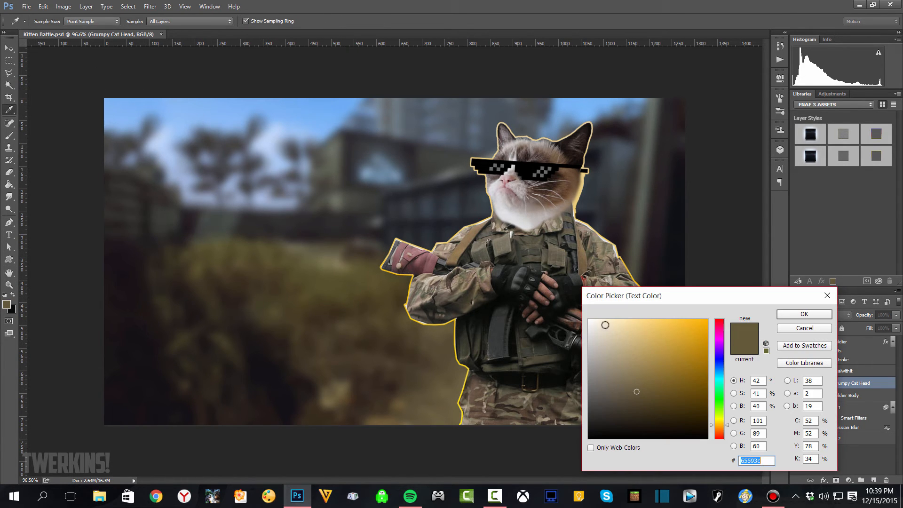
{"action": "left_click", "coordinate": [594, 324]}
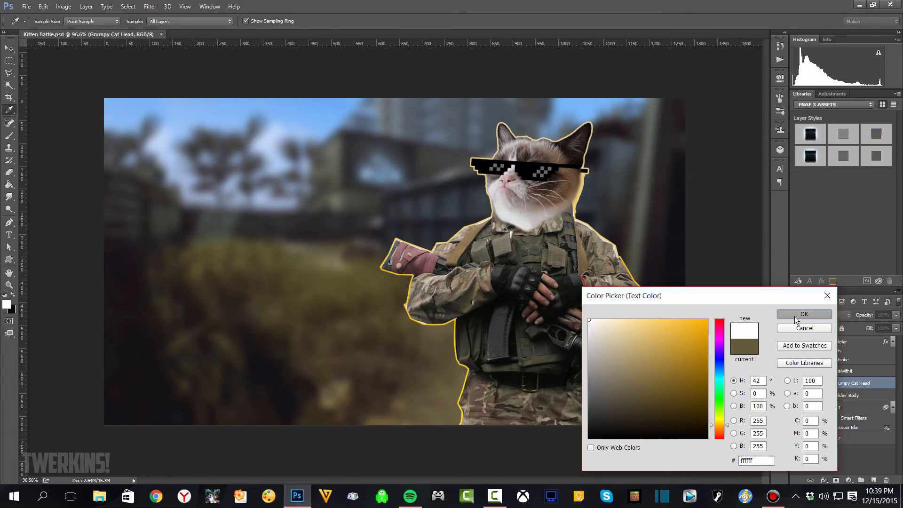
{"action": "left_click", "coordinate": [794, 315]}
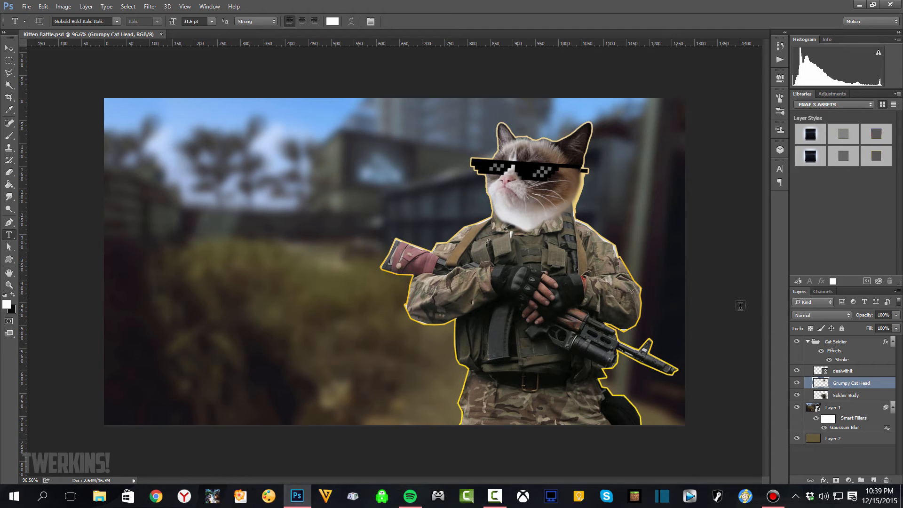
- Examine how the thumbnail reads at 12%, 16%, 25% and 35% zoom, and return the view to 100%
{"action": "left_click", "coordinate": [37, 480]}
{"action": "type", "text": "12"}
{"action": "key", "text": "Return"}
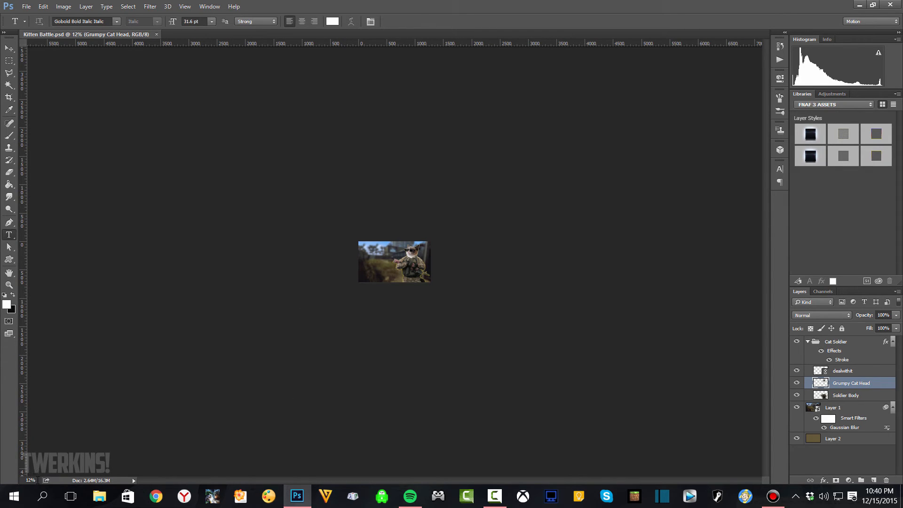
{"action": "left_click_drag", "start_coordinate": [37, 480], "coordinate": [21, 478]}
{"action": "type", "text": "16"}
{"action": "key", "text": "Return"}
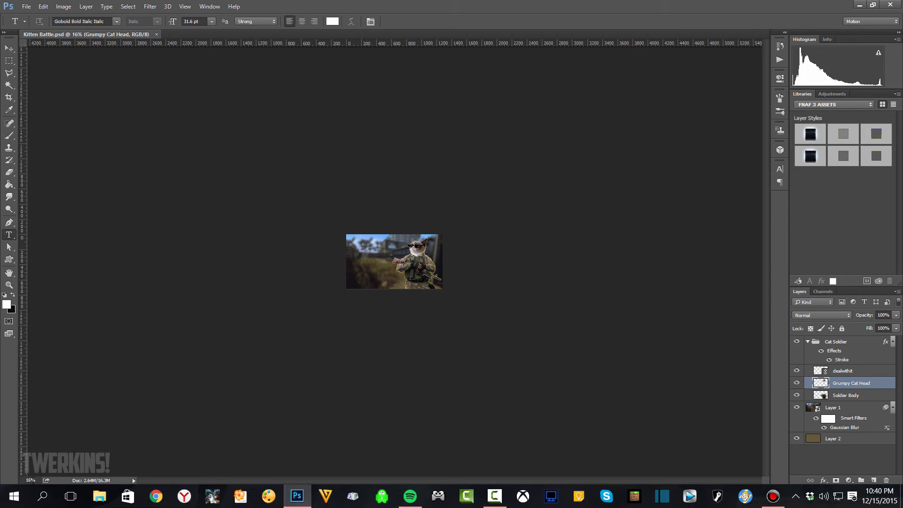
{"action": "left_click_drag", "start_coordinate": [37, 481], "coordinate": [21, 479]}
{"action": "type", "text": "25"}
{"action": "key", "text": "Return"}
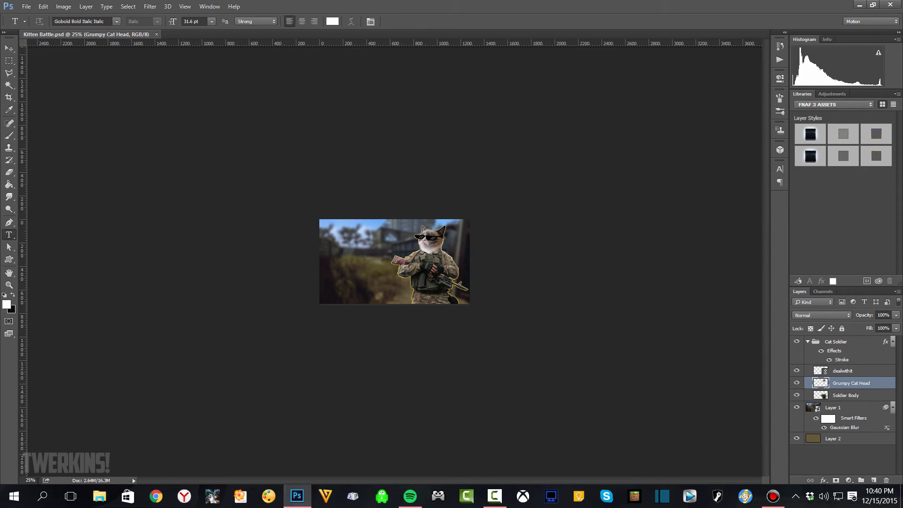
{"action": "left_click_drag", "start_coordinate": [37, 480], "coordinate": [14, 480]}
{"action": "type", "text": "35"}
{"action": "key", "text": "Return"}
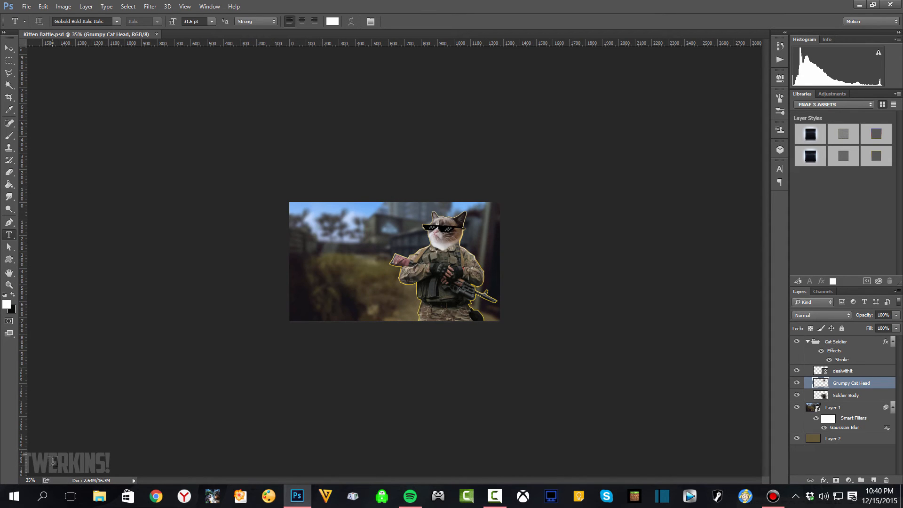
{"action": "left_click", "coordinate": [36, 480]}
{"action": "left_click_drag", "start_coordinate": [36, 480], "coordinate": [12, 478]}
{"action": "type", "text": "100"}
{"action": "key", "text": "Return"}
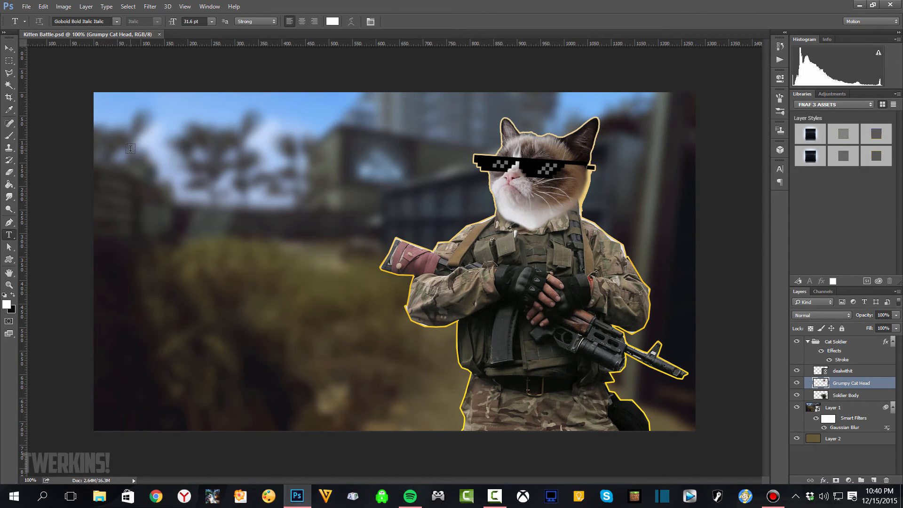
- Start a text layer over the blurred trees in the background's upper-left area and set its font to Dark Waters Regular
{"action": "left_click", "coordinate": [128, 179]}
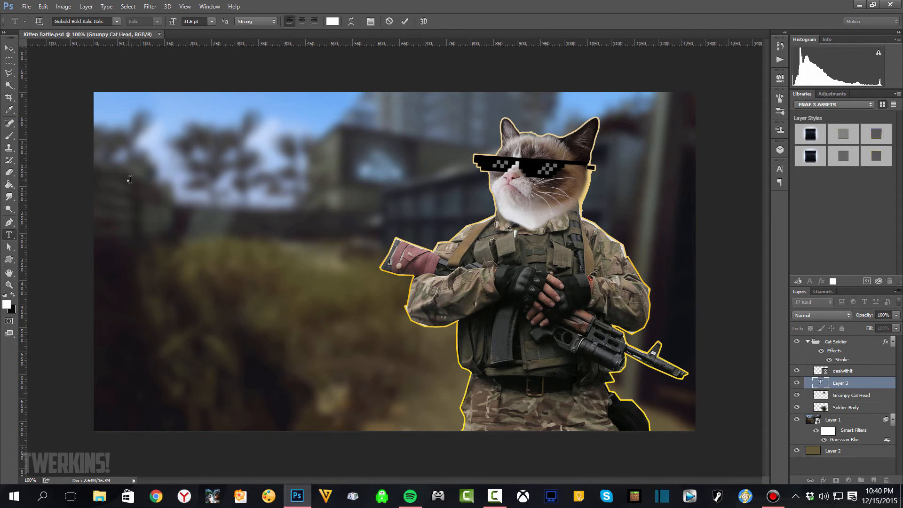
{"action": "left_click", "coordinate": [117, 21]}
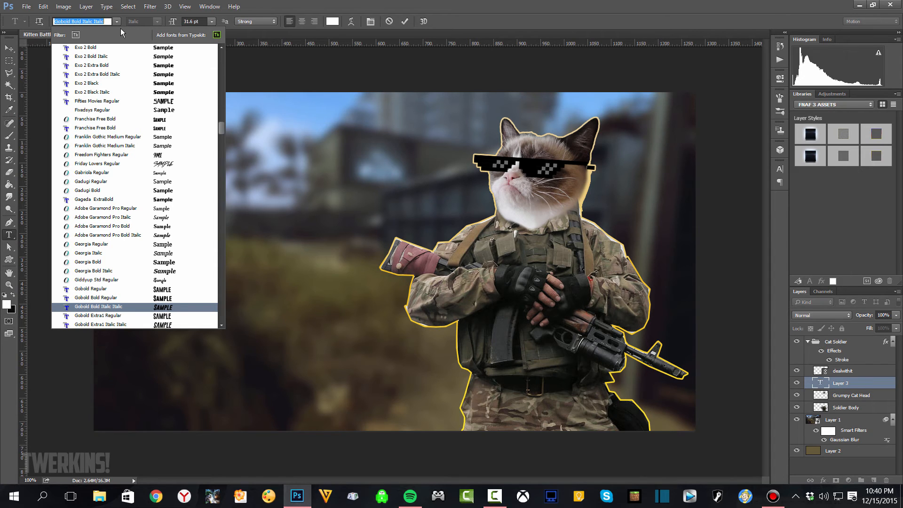
{"action": "scroll", "coordinate": [120, 106], "scroll_direction": "up", "scroll_amount": 3}
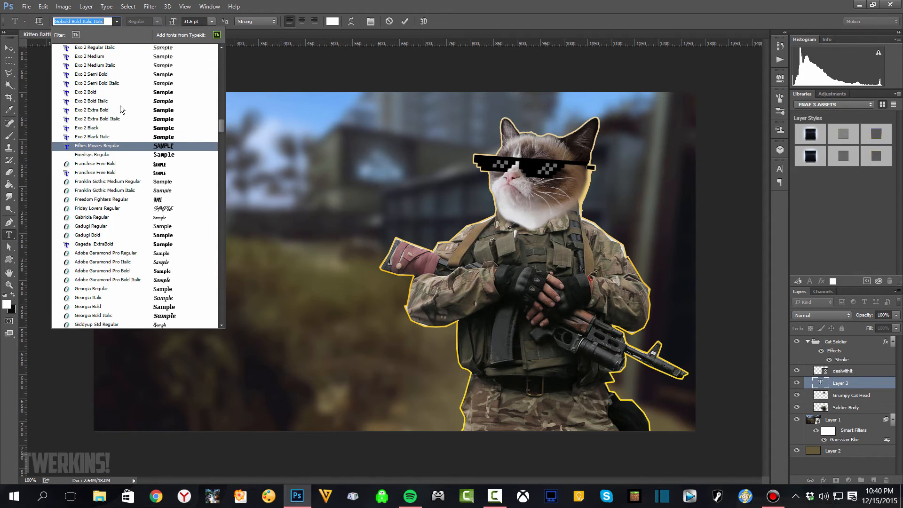
{"action": "scroll", "coordinate": [119, 113], "scroll_direction": "up", "scroll_amount": 8}
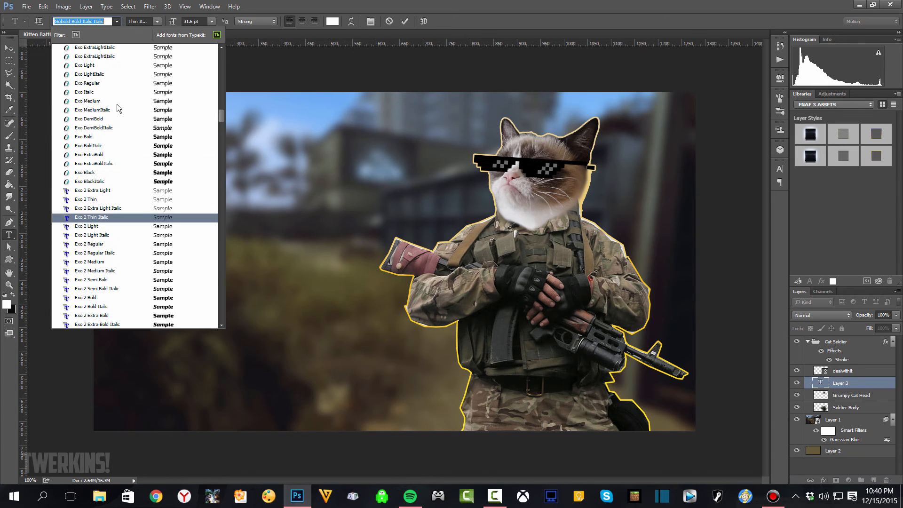
{"action": "scroll", "coordinate": [222, 117], "scroll_direction": "up", "scroll_amount": 15}
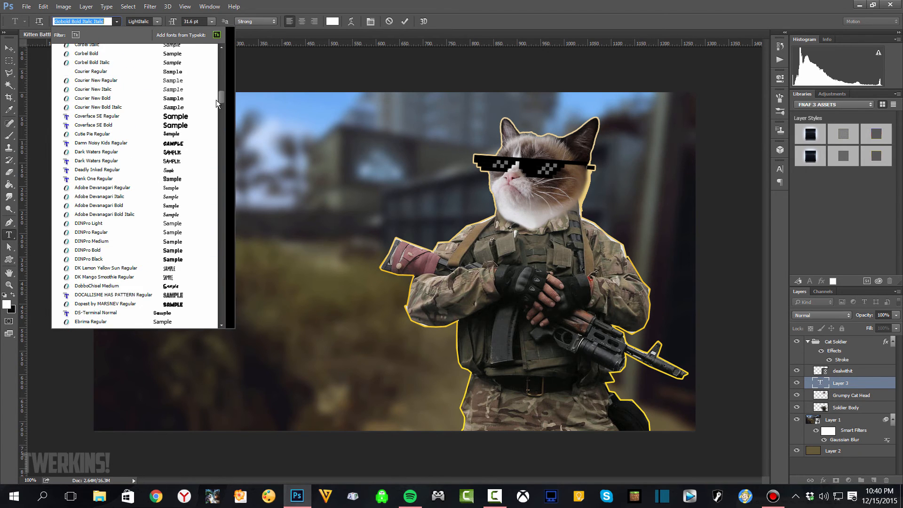
{"action": "scroll", "coordinate": [216, 100], "scroll_direction": "down", "scroll_amount": 1}
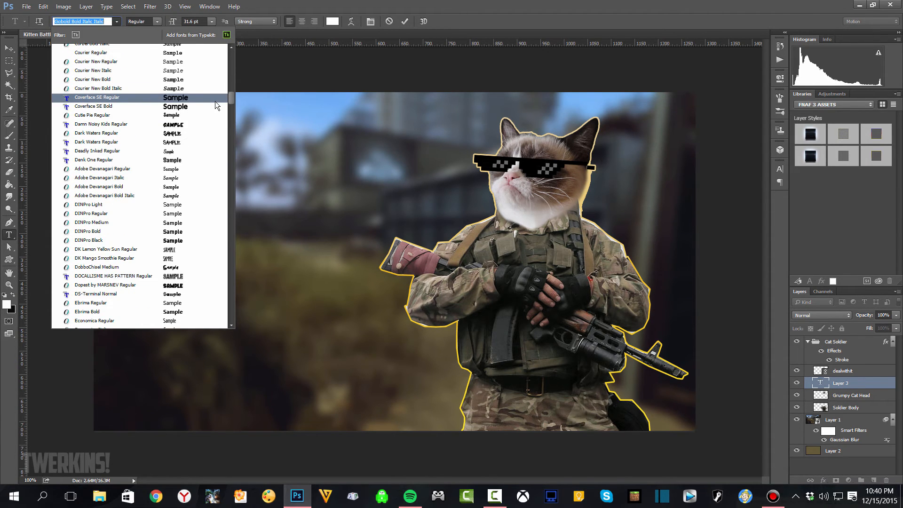
{"action": "left_click", "coordinate": [128, 137]}
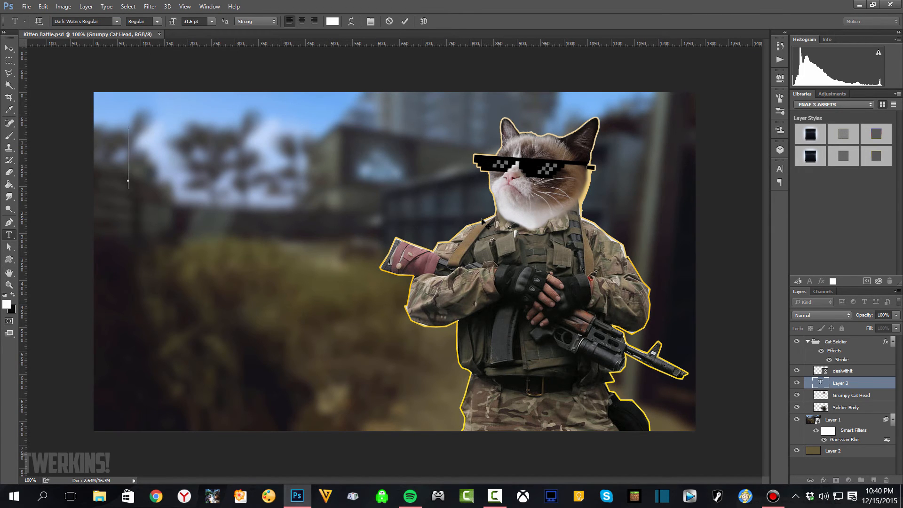
- Enter the title KITTEN BATTLE in the new text layer over the blurred background
{"action": "type", "text": "KITT"}
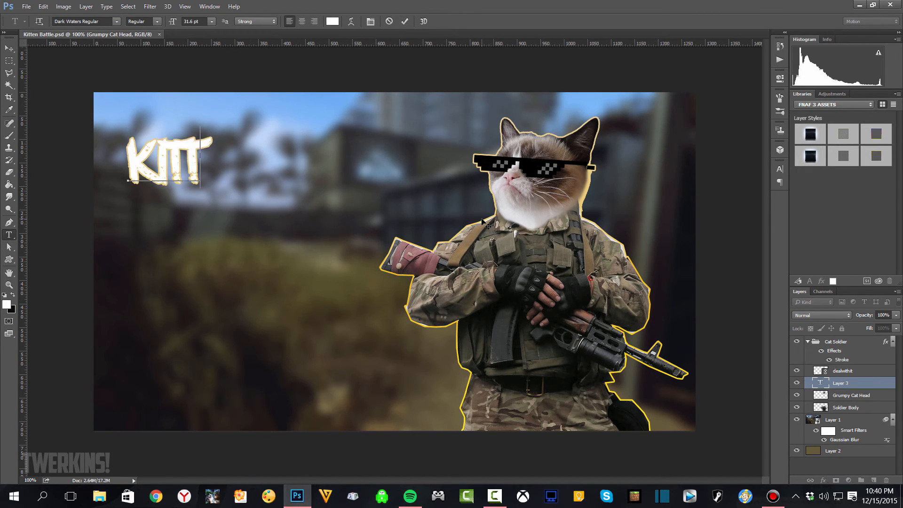
{"action": "type", "text": "EN"}
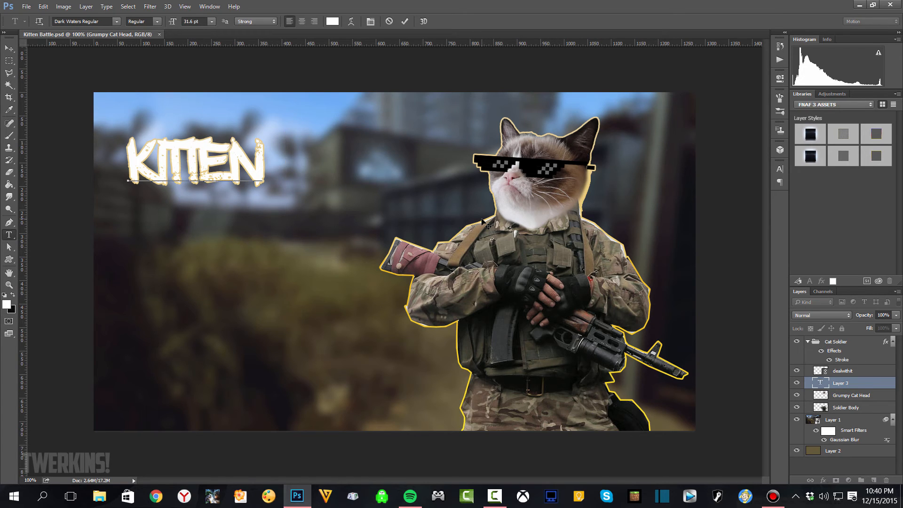
{"action": "type", "text": " BATTLE"}
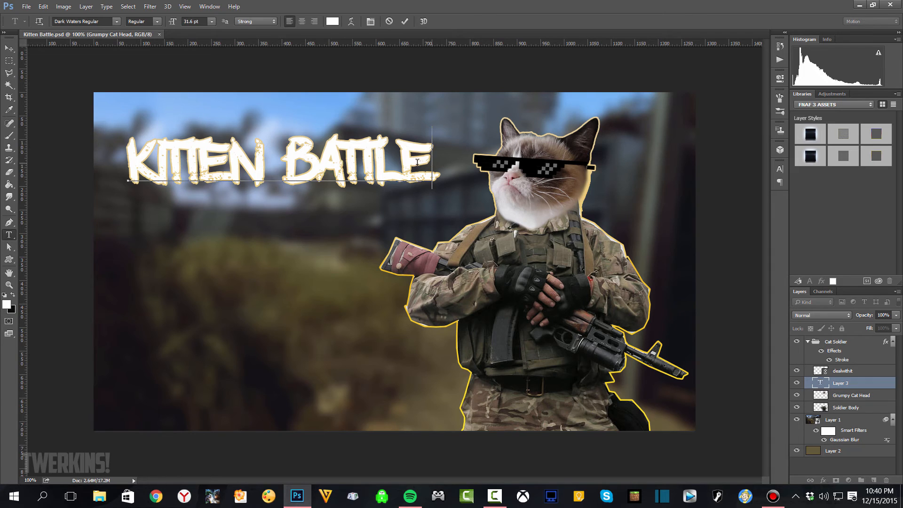
- Enlarge the KITTEN BATTLE title to 55.6 pt and shift it slightly down and left across the upper part of the canvas
{"action": "left_click_drag", "start_coordinate": [432, 161], "coordinate": [116, 176]}
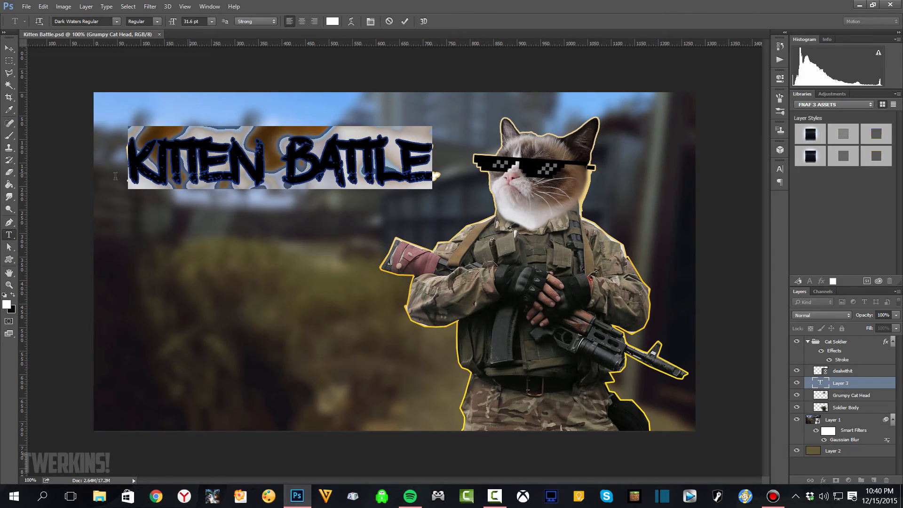
{"action": "left_click", "coordinate": [371, 21]}
{"action": "left_click_drag", "start_coordinate": [677, 188], "coordinate": [687, 189]}
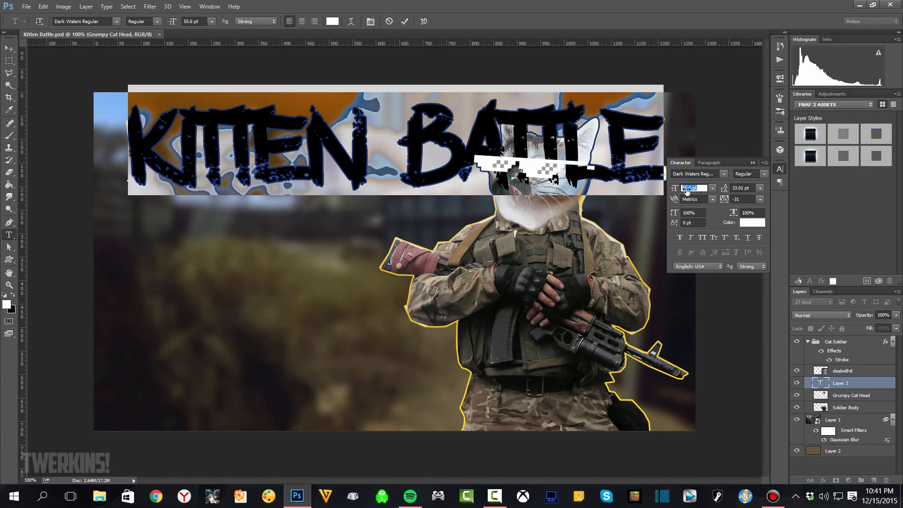
{"action": "left_click", "coordinate": [752, 163]}
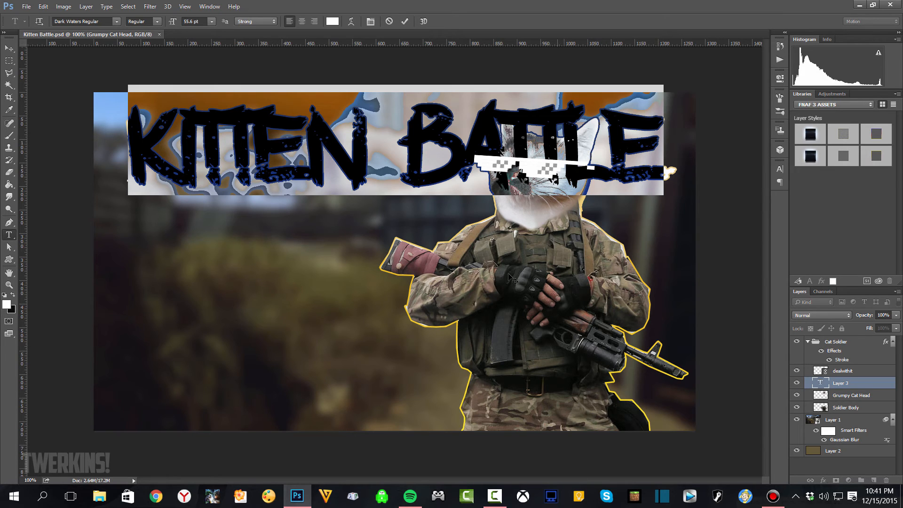
{"action": "left_click_drag", "start_coordinate": [357, 237], "coordinate": [344, 246]}
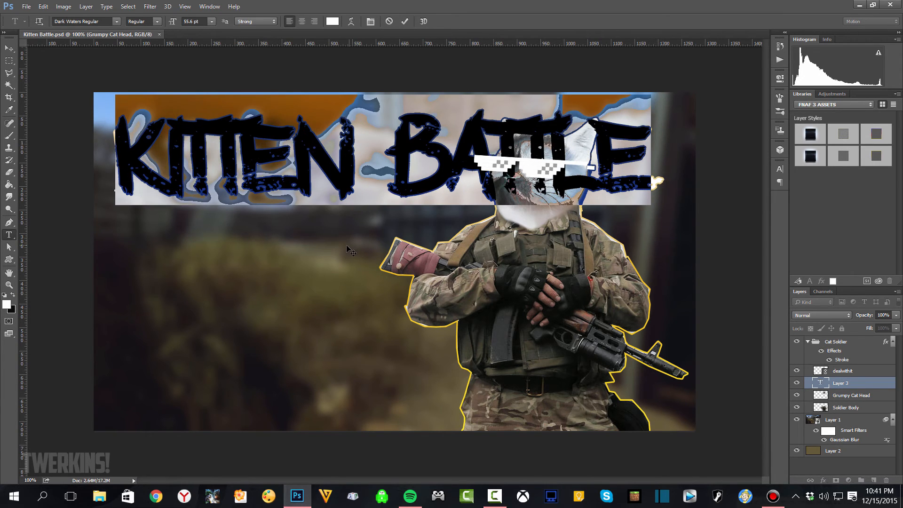
{"action": "left_click", "coordinate": [408, 20]}
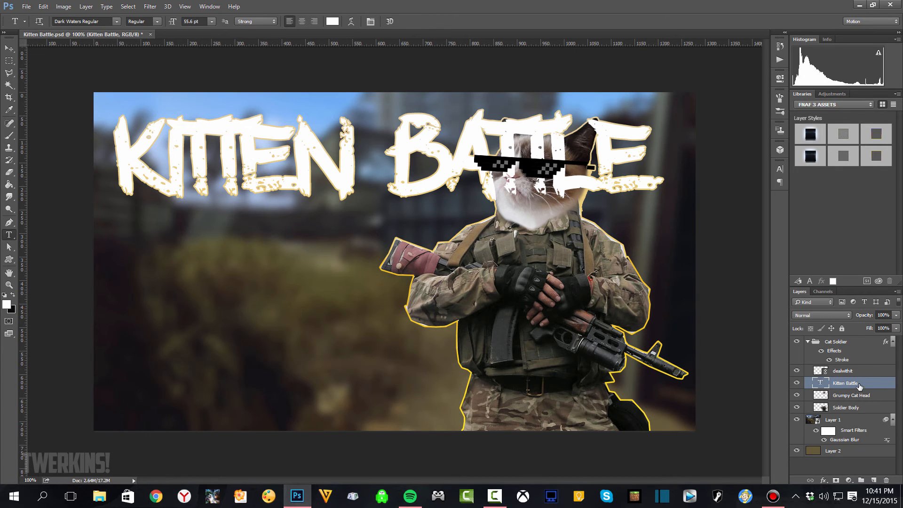
- Move the Kitten Battle text layer out of the Cat Soldier group to directly beneath it, and delete that text layer
{"action": "left_click_drag", "start_coordinate": [860, 386], "coordinate": [860, 475]}
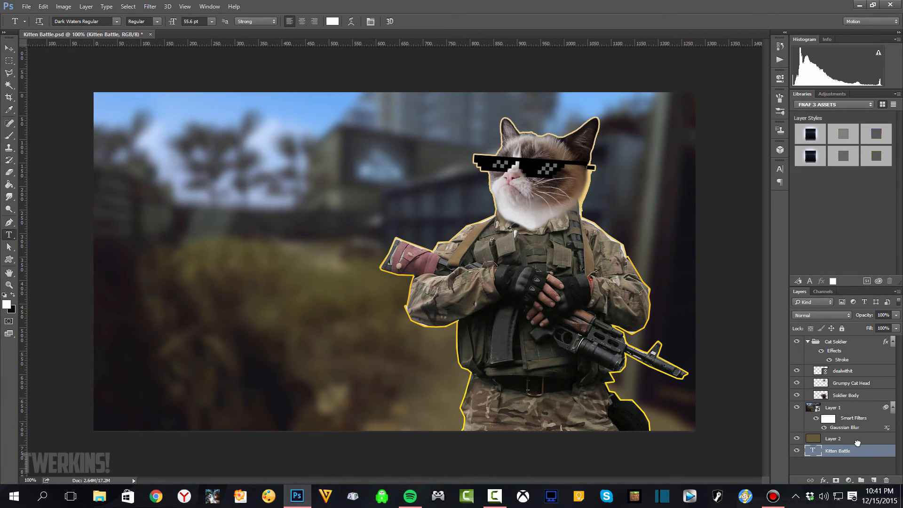
{"action": "left_click", "coordinate": [807, 344]}
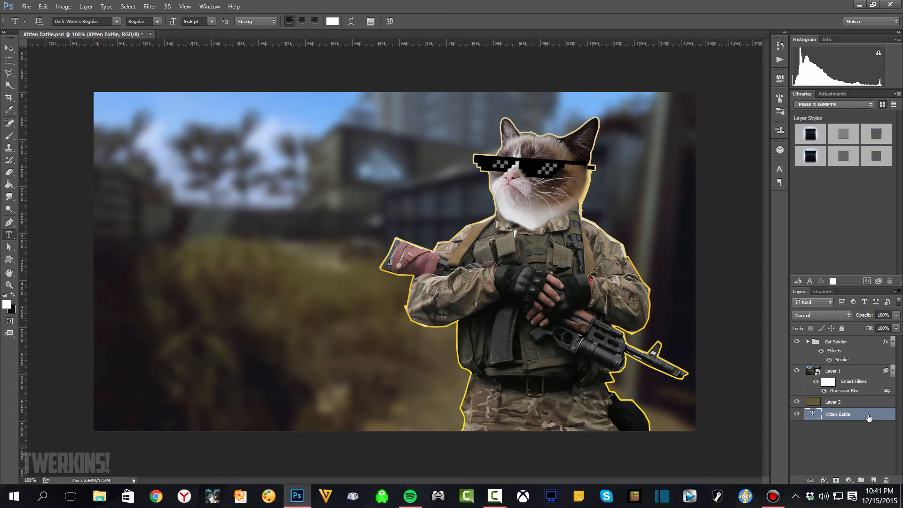
{"action": "left_click_drag", "start_coordinate": [869, 418], "coordinate": [856, 375]}
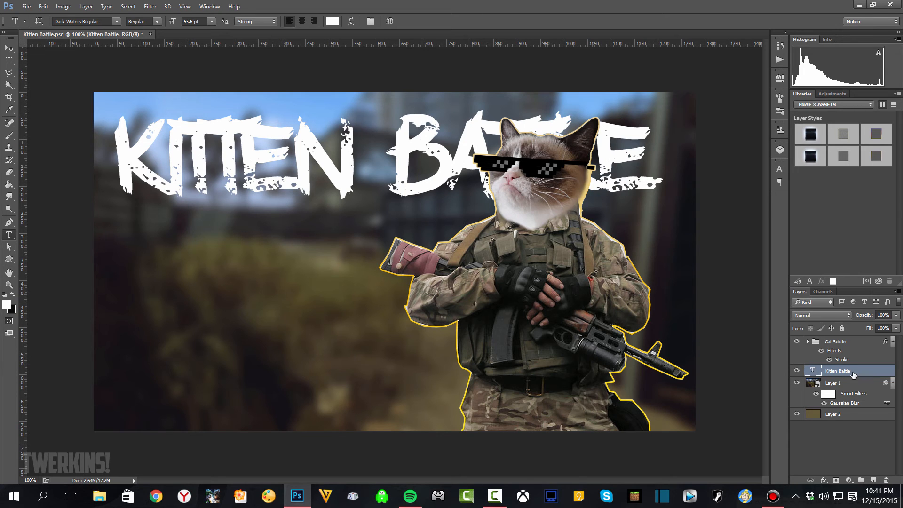
{"action": "left_click_drag", "start_coordinate": [854, 375], "coordinate": [886, 480]}
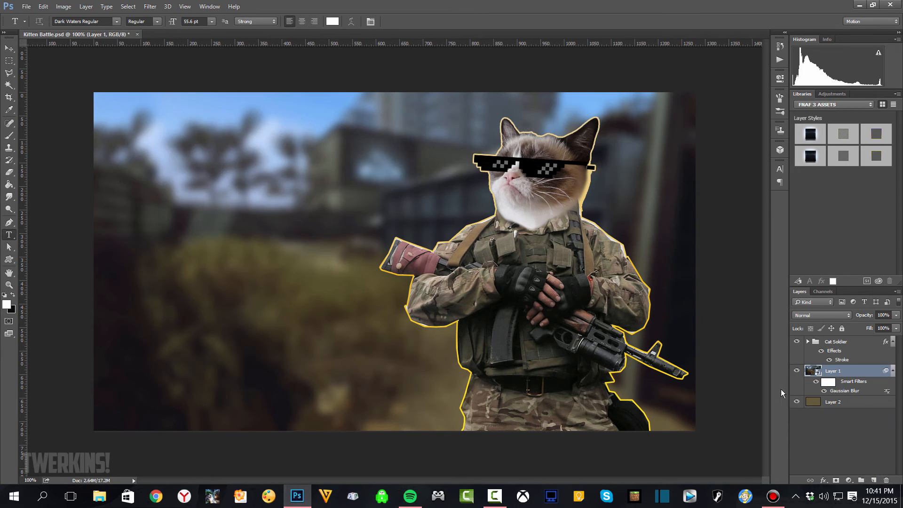
- Start a new text layer above the blurred background layer and set its font to American Captain Regular
{"action": "left_click", "coordinate": [136, 136]}
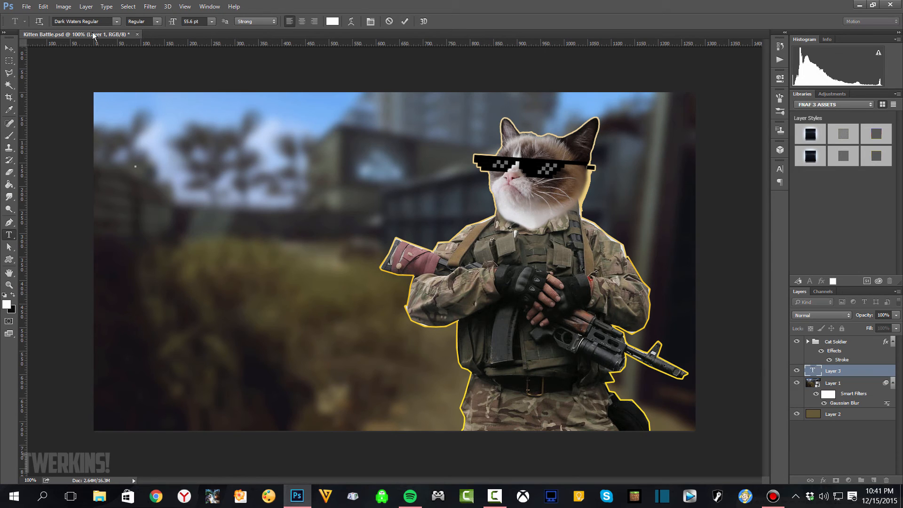
{"action": "left_click", "coordinate": [117, 22]}
{"action": "scroll", "coordinate": [142, 123], "scroll_direction": "up", "scroll_amount": 1}
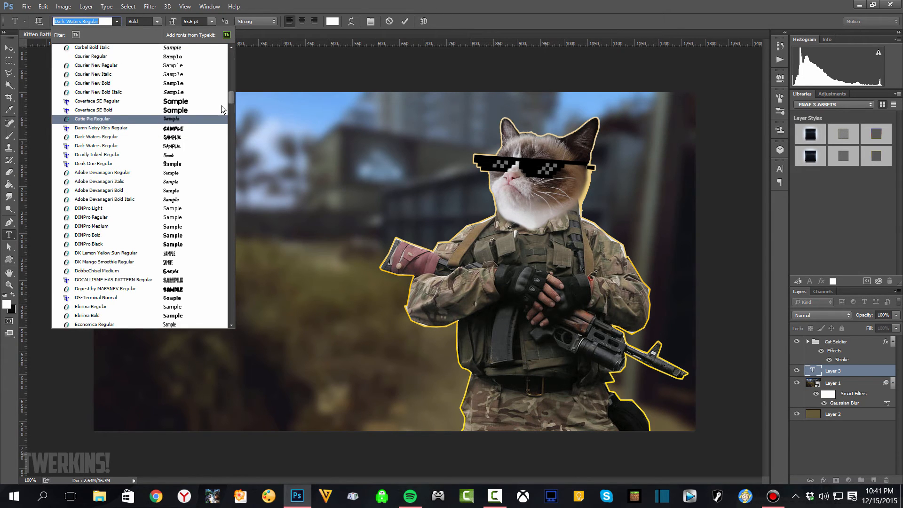
{"action": "key", "text": "Up"}
{"action": "key", "text": "Up"}
{"action": "key", "text": "Down"}
{"action": "key", "text": "Down"}
{"action": "key", "text": "Down"}
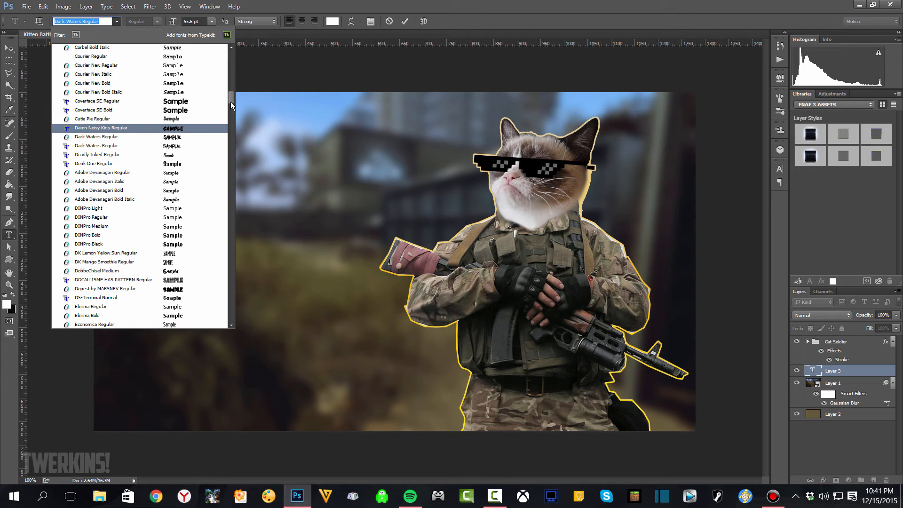
{"action": "left_click_drag", "start_coordinate": [231, 98], "coordinate": [221, 57]}
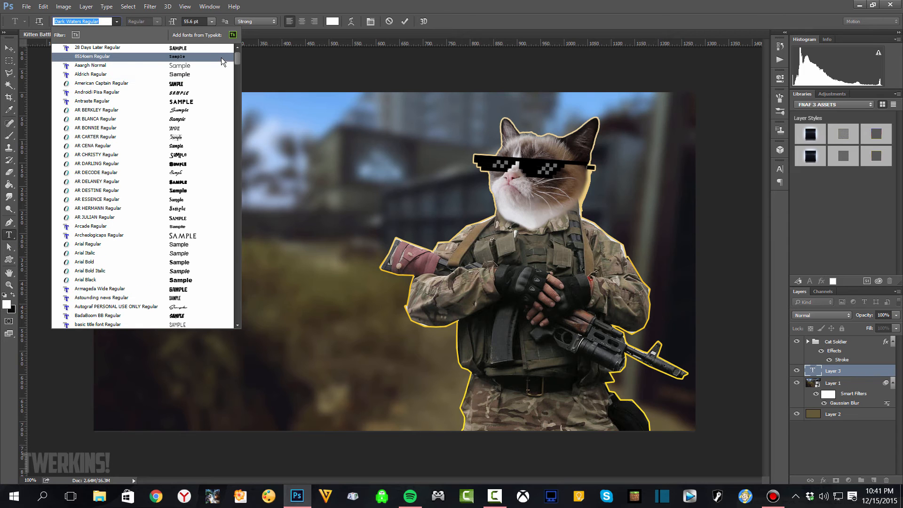
{"action": "left_click", "coordinate": [128, 83]}
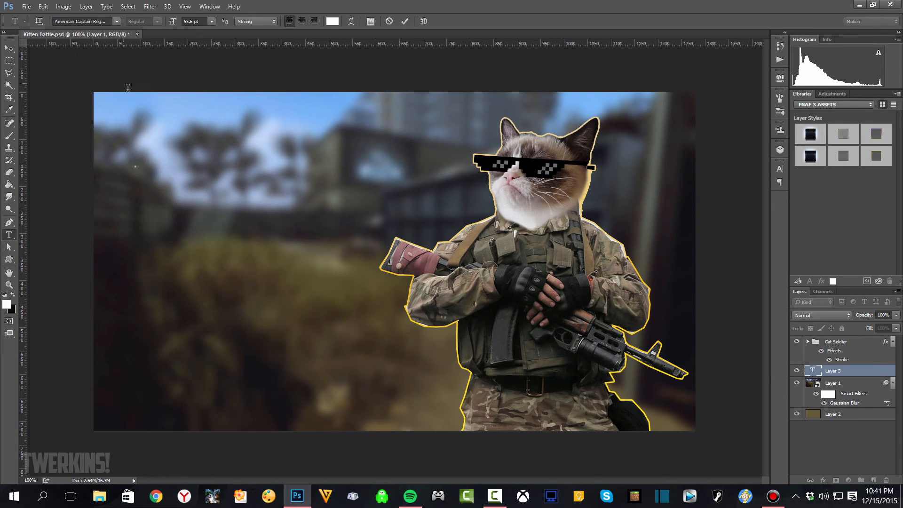
- Enter KITTEN BATTLE as the title and move it down and left so it sits fully within the canvas
{"action": "left_click", "coordinate": [137, 108]}
{"action": "type", "text": "KITTEN"}
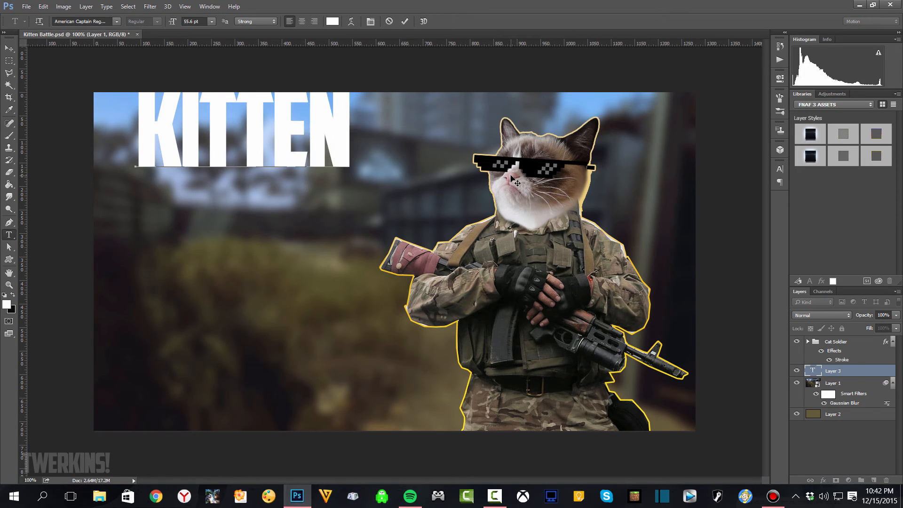
{"action": "type", "text": " BATTLE"}
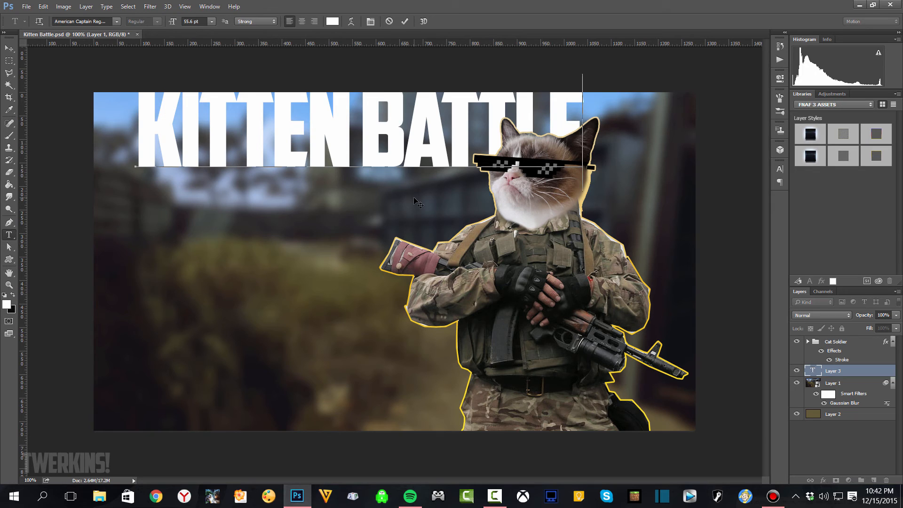
{"action": "left_click_drag", "start_coordinate": [414, 201], "coordinate": [401, 229]}
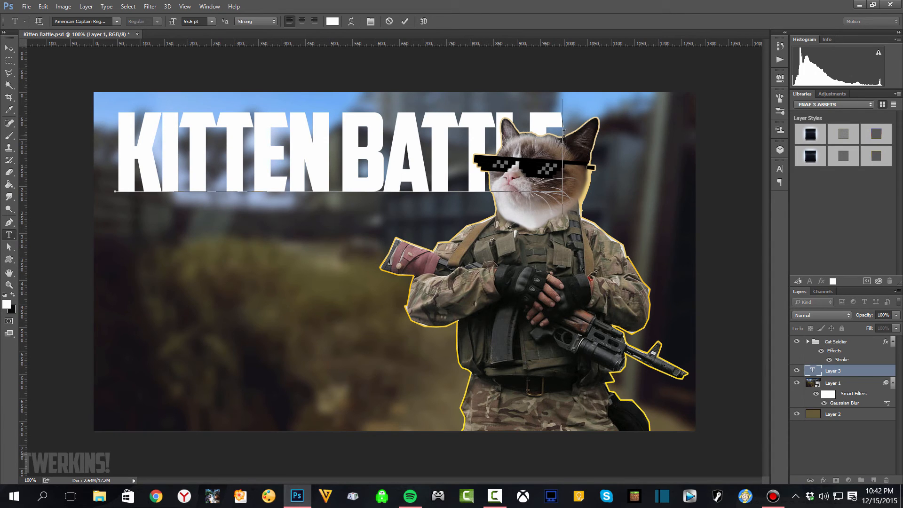
- Enlarge the whole KITTEN BATTLE title to 70.6 pt and shift it down and left within the canvas
{"action": "left_click_drag", "start_coordinate": [564, 133], "coordinate": [123, 157]}
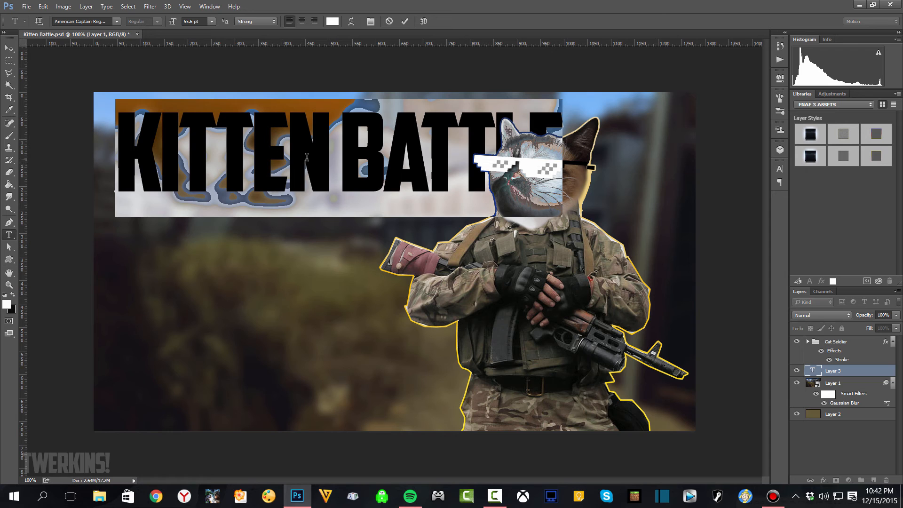
{"action": "left_click", "coordinate": [371, 21]}
{"action": "left_click_drag", "start_coordinate": [674, 191], "coordinate": [679, 190]}
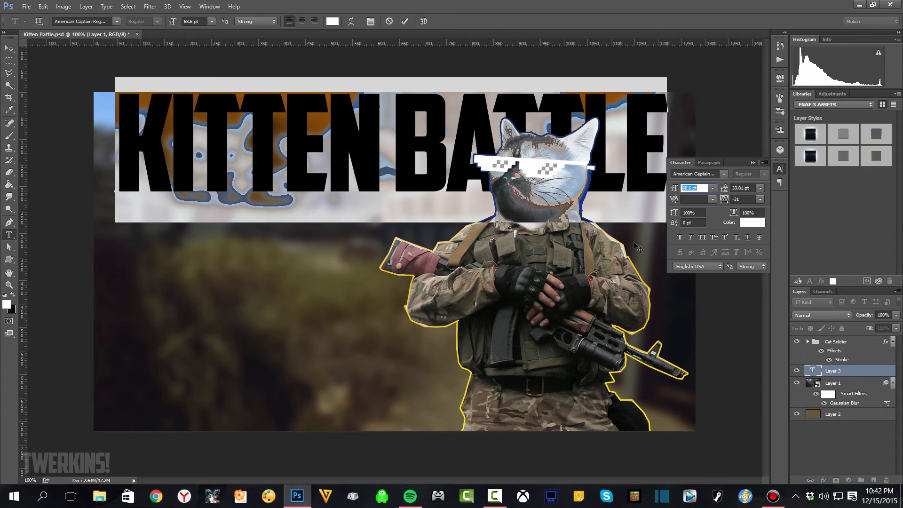
{"action": "left_click", "coordinate": [753, 162]}
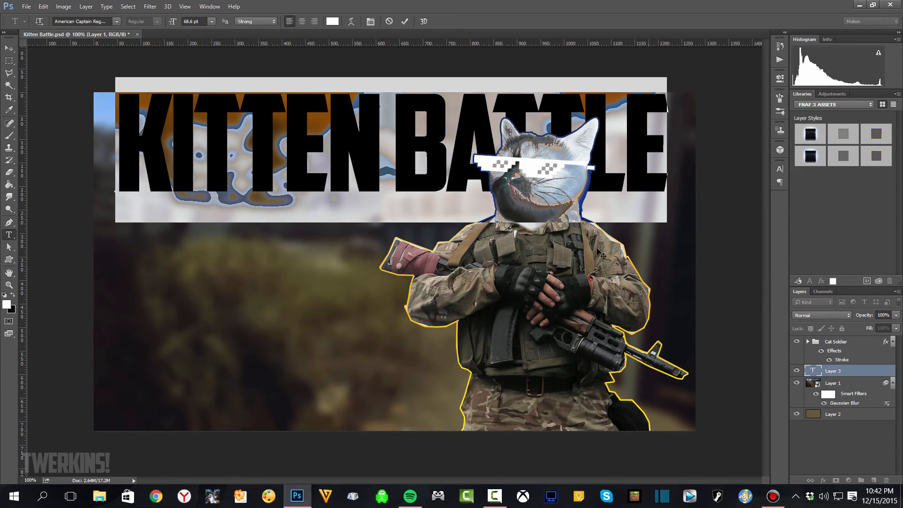
{"action": "left_click", "coordinate": [371, 22]}
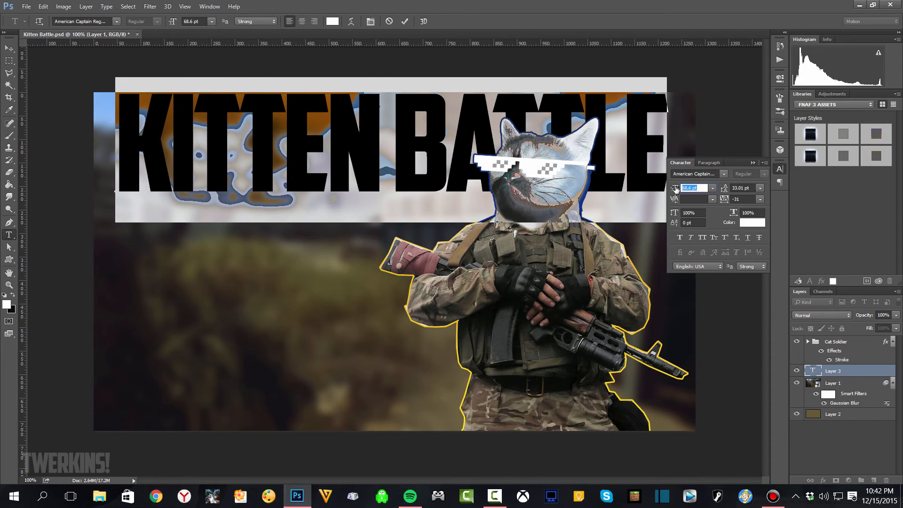
{"action": "left_click_drag", "start_coordinate": [676, 189], "coordinate": [677, 189]}
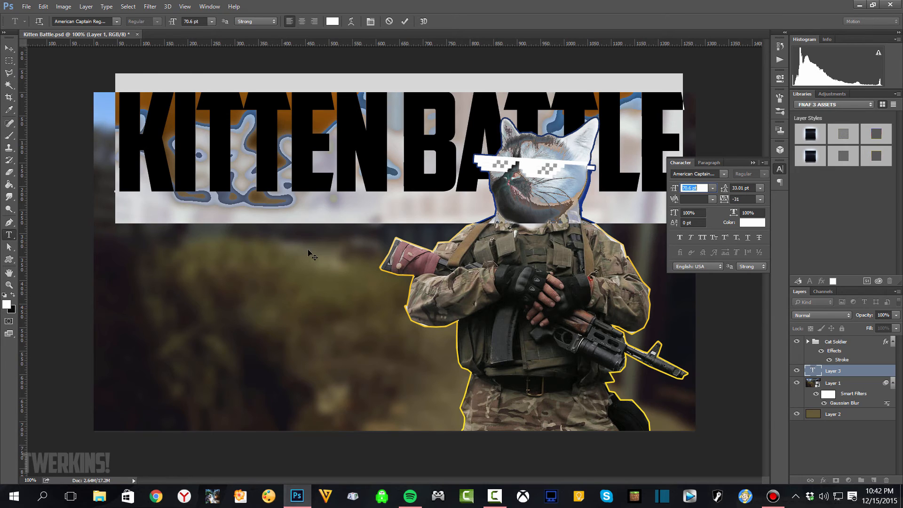
{"action": "left_click_drag", "start_coordinate": [307, 249], "coordinate": [295, 264]}
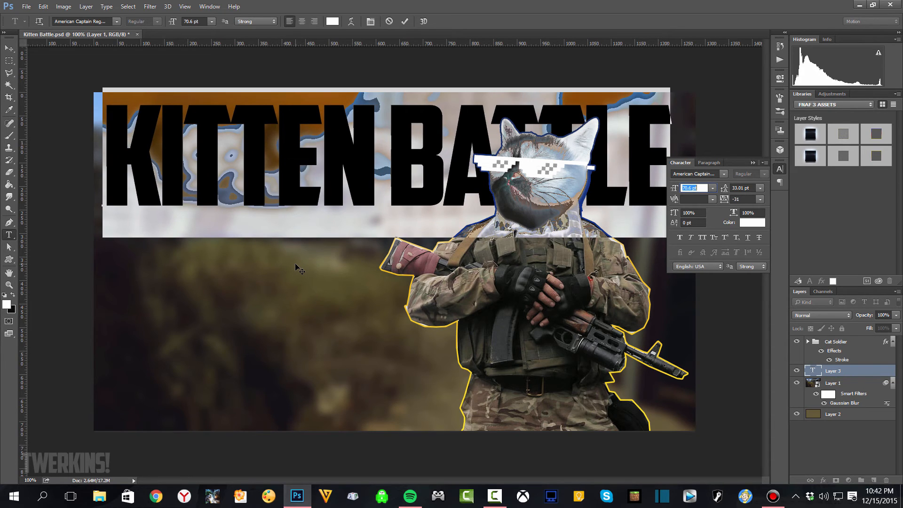
{"action": "key", "text": "Return"}
- Set the title's size to 71.6 pt, nudge it slightly right and down, and commit the text
{"action": "left_click", "coordinate": [673, 191]}
{"action": "left_click_drag", "start_coordinate": [672, 190], "coordinate": [678, 191]}
{"action": "left_click", "coordinate": [752, 163]}
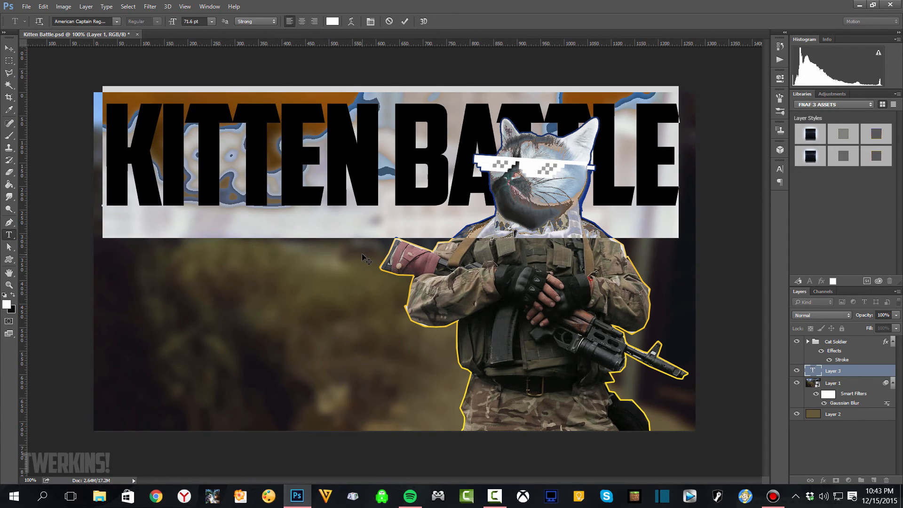
{"action": "left_click_drag", "start_coordinate": [362, 254], "coordinate": [367, 256]}
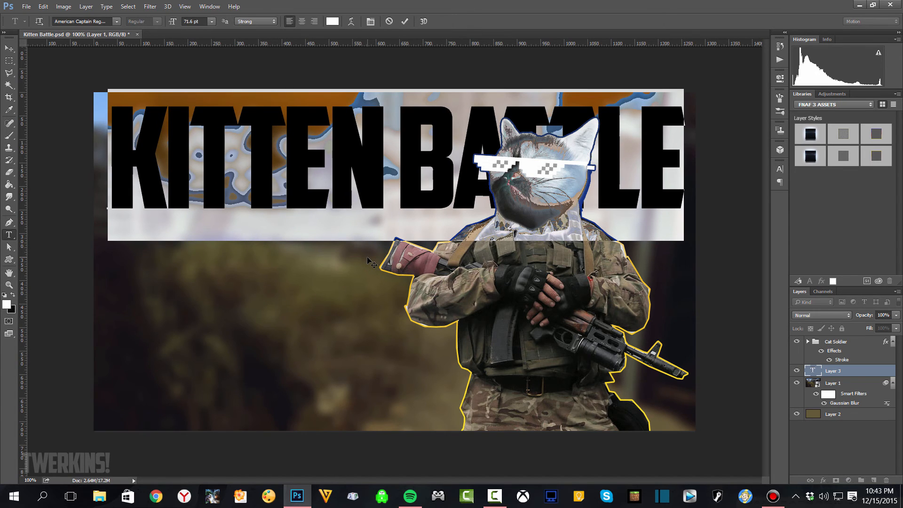
{"action": "left_click", "coordinate": [405, 21]}
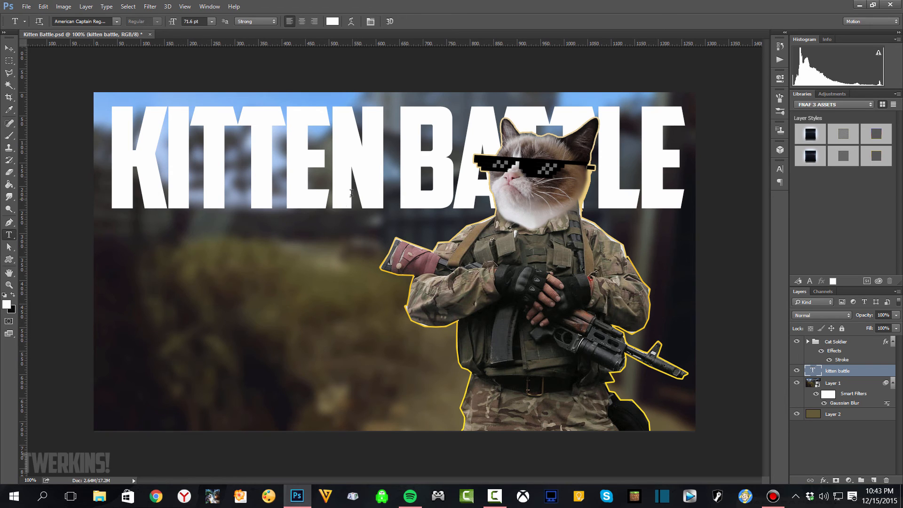
- Replace the N of KITTEN with an H so the title reads KITTEH BATTLE
{"action": "left_click", "coordinate": [337, 162]}
{"action": "left_click_drag", "start_coordinate": [337, 163], "coordinate": [376, 165]}
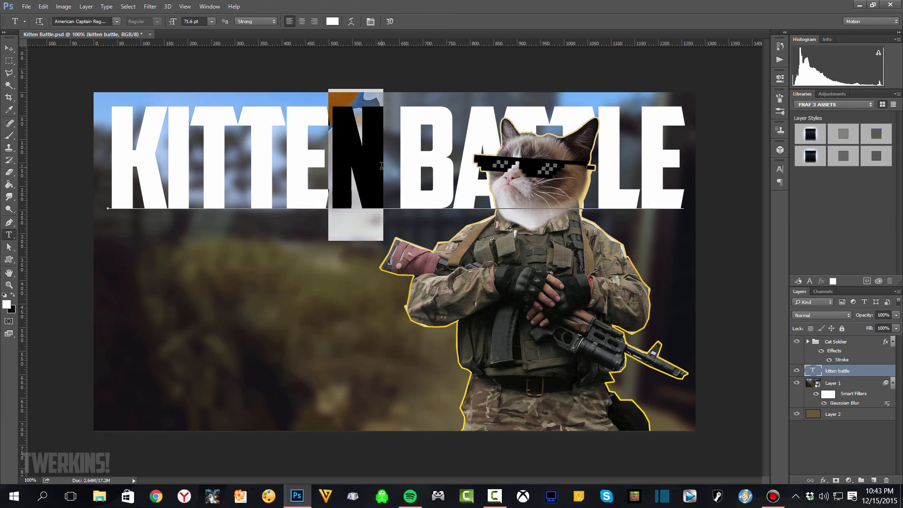
{"action": "type", "text": "H"}
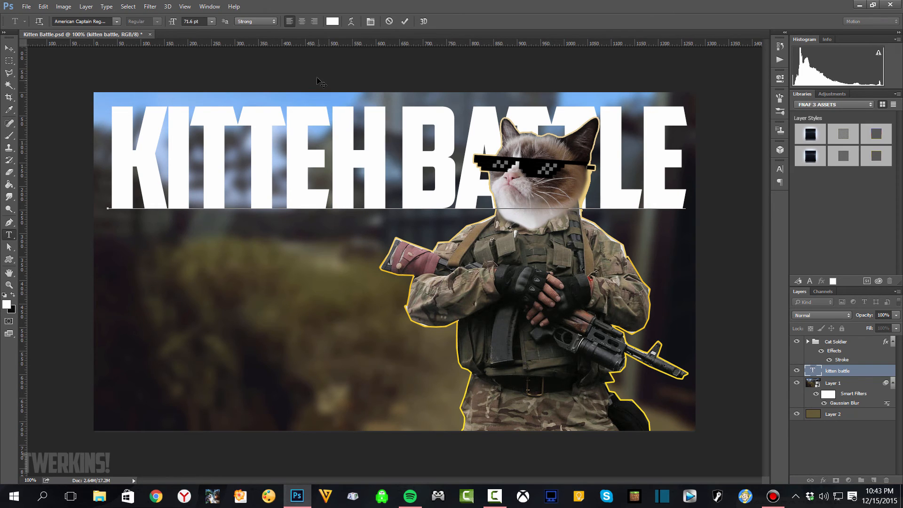
{"action": "left_click", "coordinate": [405, 21]}
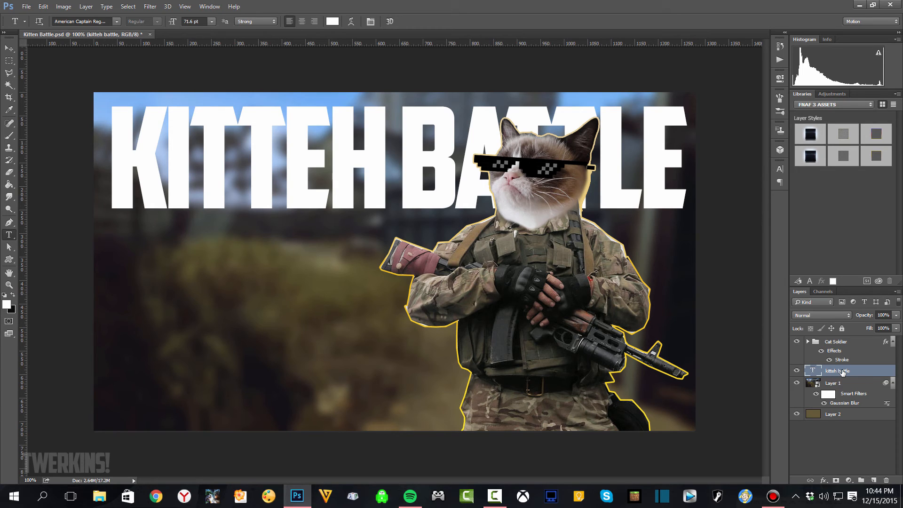
- Select the outline of the Layer 1 background and centre the KITTEH BATTLE title horizontally within it
{"action": "left_click", "coordinate": [816, 383], "text": "ctrl"}
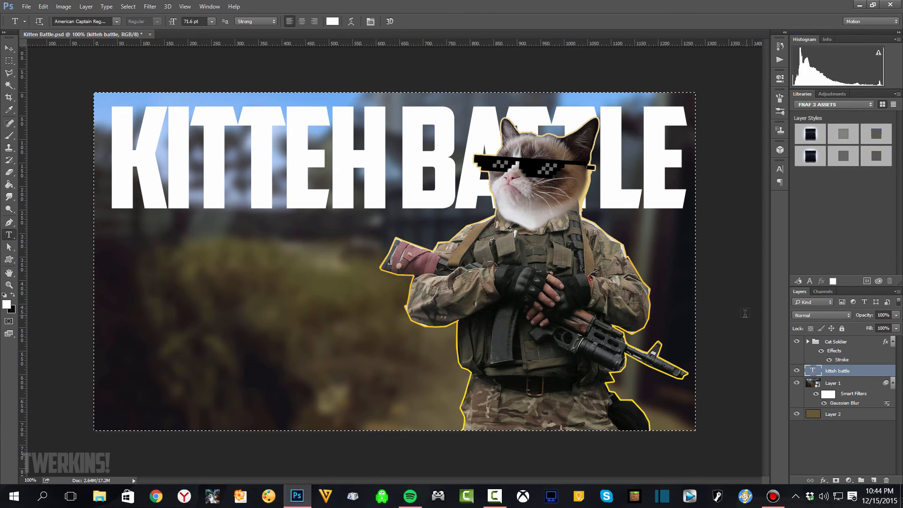
{"action": "key", "text": "v"}
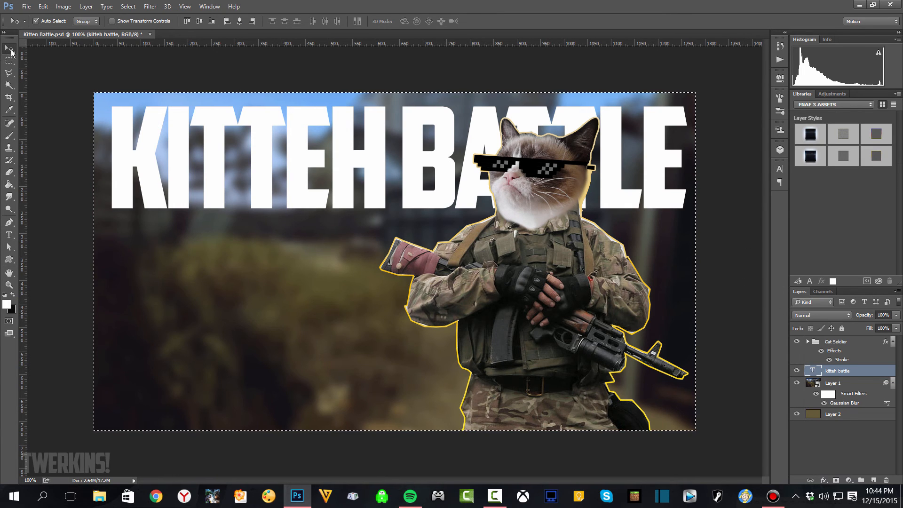
{"action": "left_click", "coordinate": [239, 22]}
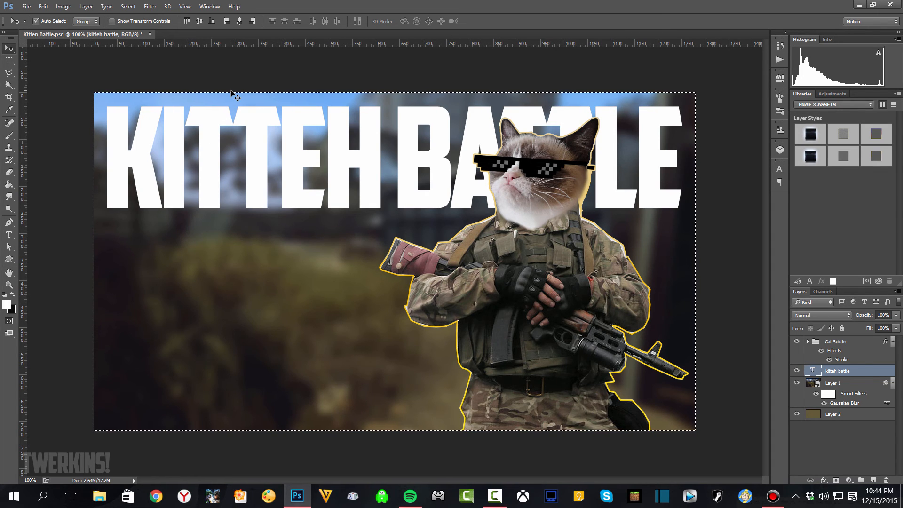
- Try to centre the KITTEH BATTLE title vertically within the selected canvas outline
{"action": "left_click", "coordinate": [199, 21]}
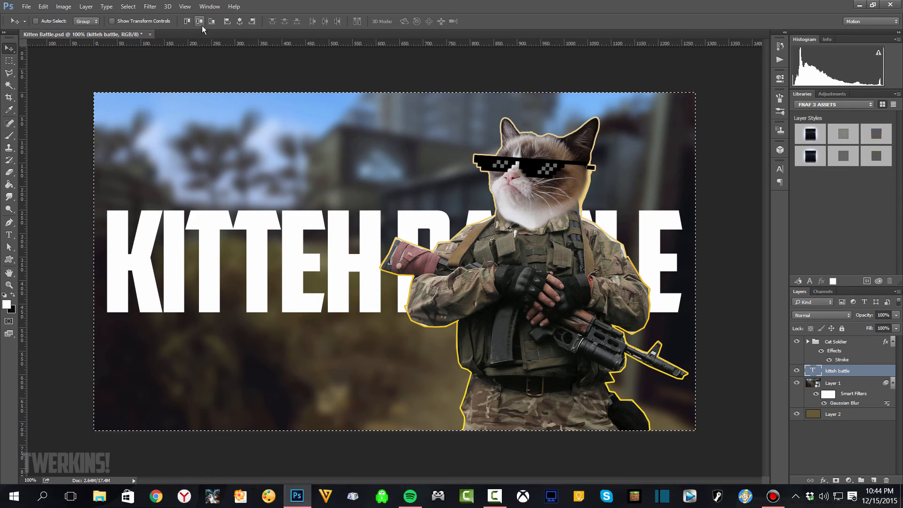
{"action": "key", "text": "ctrl+z"}
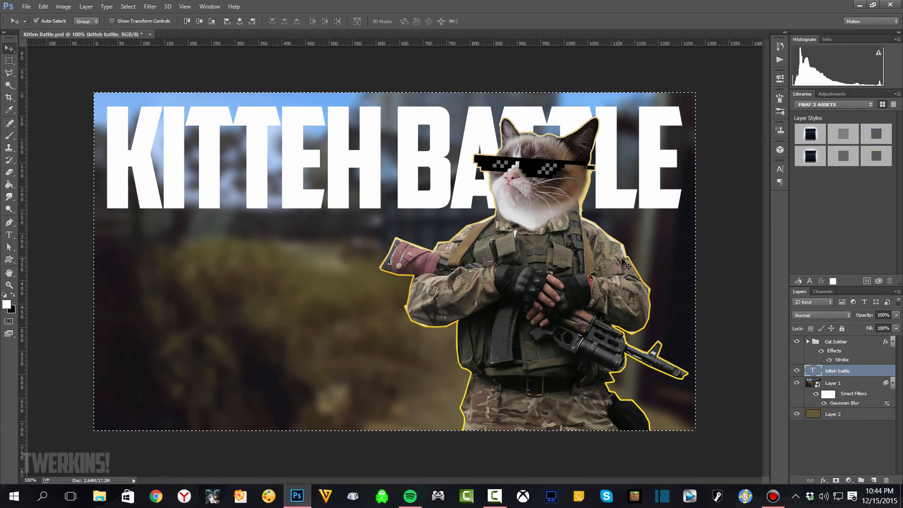
- Clear the selection, duplicate the KITTEH BATTLE text layer and place the copy beneath the original in the layer order
{"action": "key", "text": "ctrl+d"}
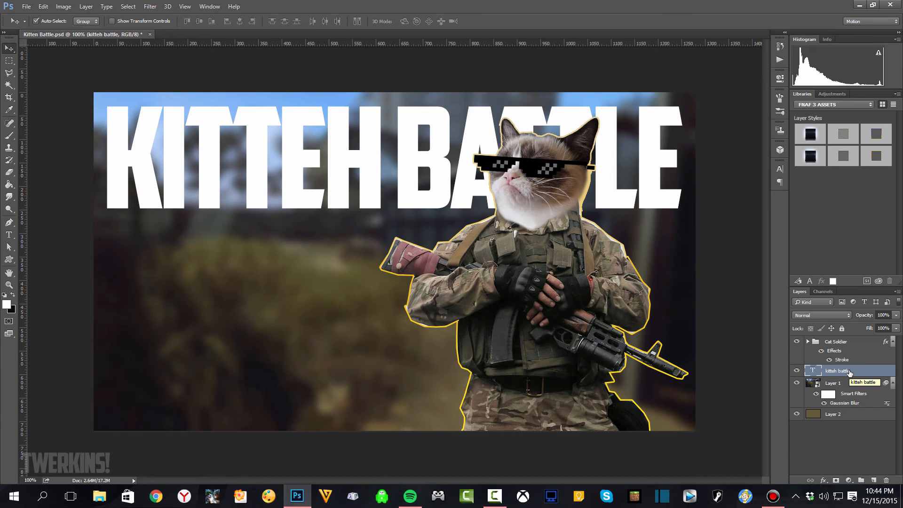
{"action": "key", "text": "ctrl+j"}
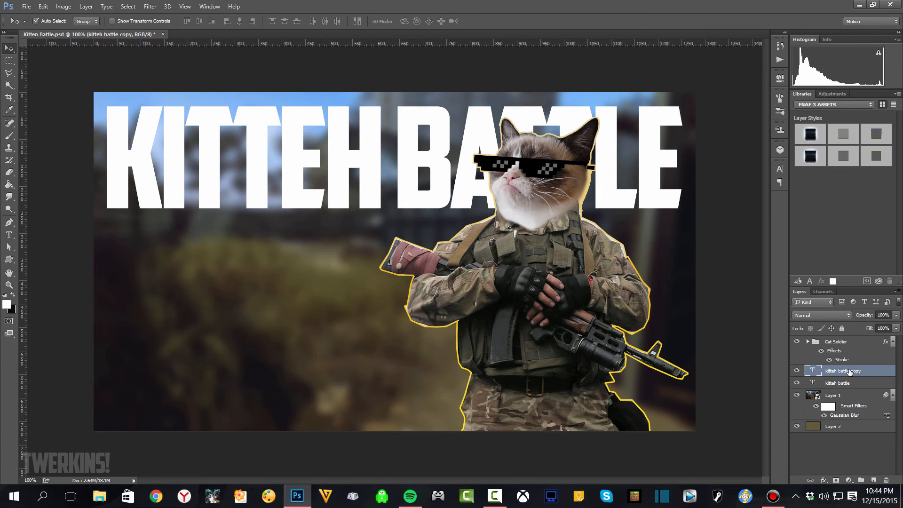
{"action": "left_click_drag", "start_coordinate": [850, 372], "coordinate": [849, 386]}
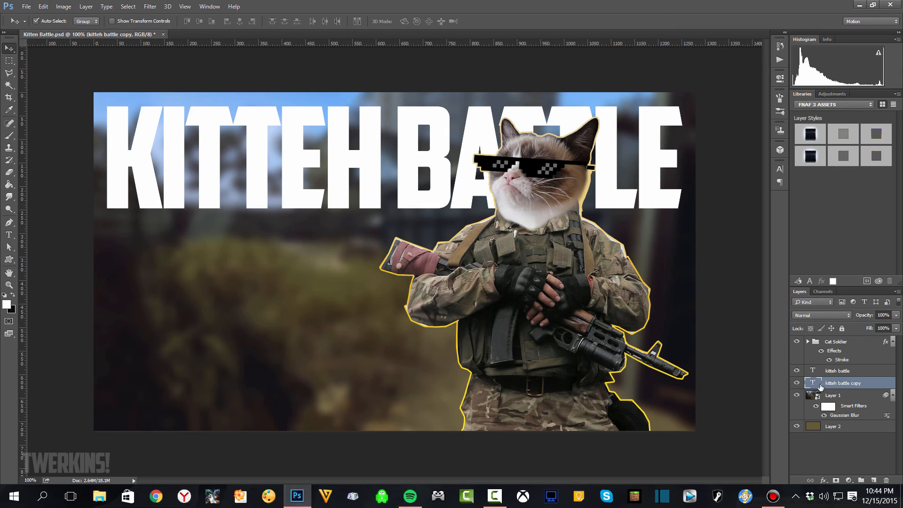
{"action": "double_click", "coordinate": [813, 383]}
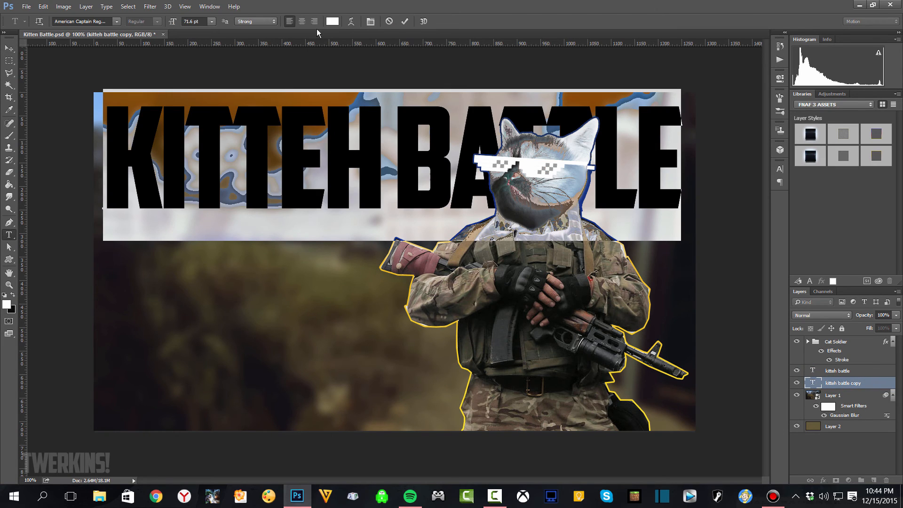
{"action": "left_click", "coordinate": [332, 21]}
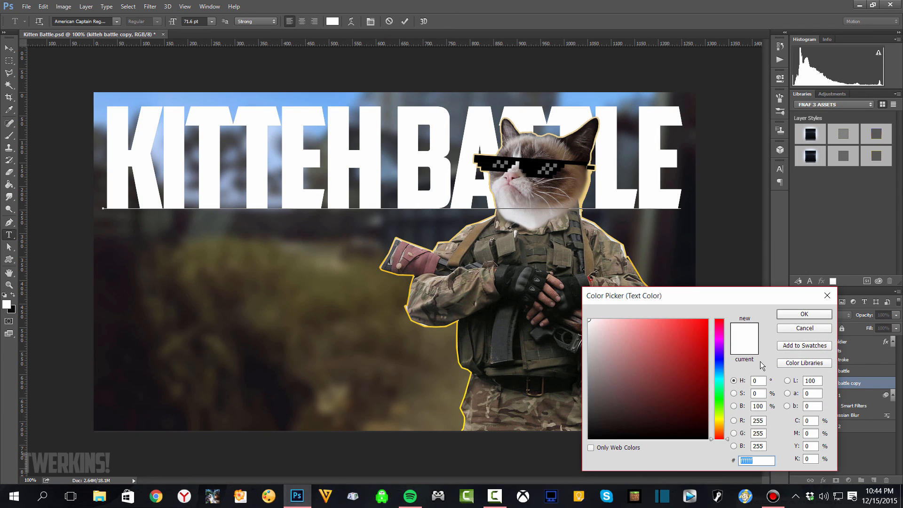
{"action": "left_click", "coordinate": [806, 324]}
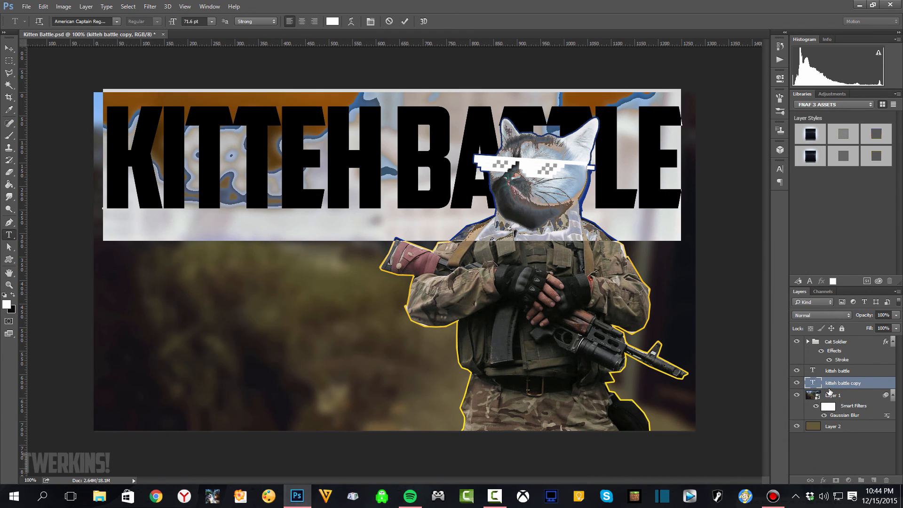
{"action": "left_click", "coordinate": [404, 21]}
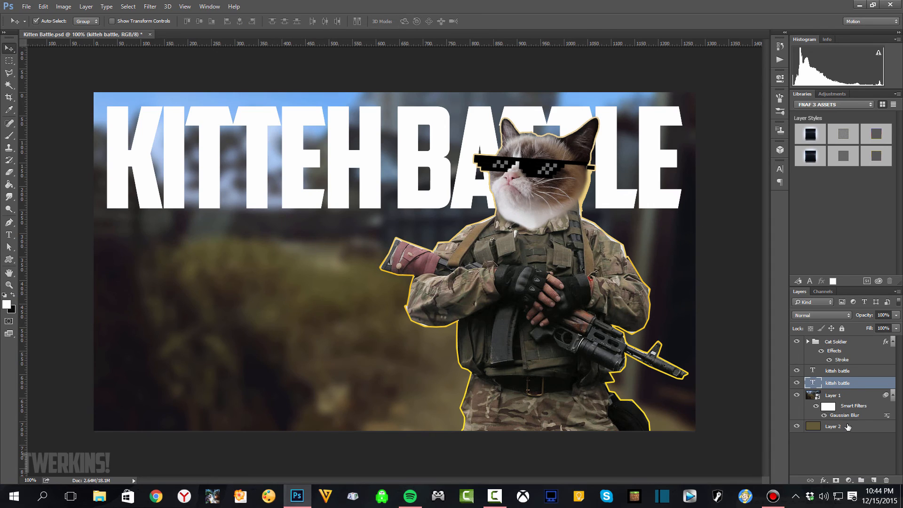
- Give the lower title copy a linear Gradient Overlay at 90° using the yellow-gold to tan preset
{"action": "left_click", "coordinate": [823, 481]}
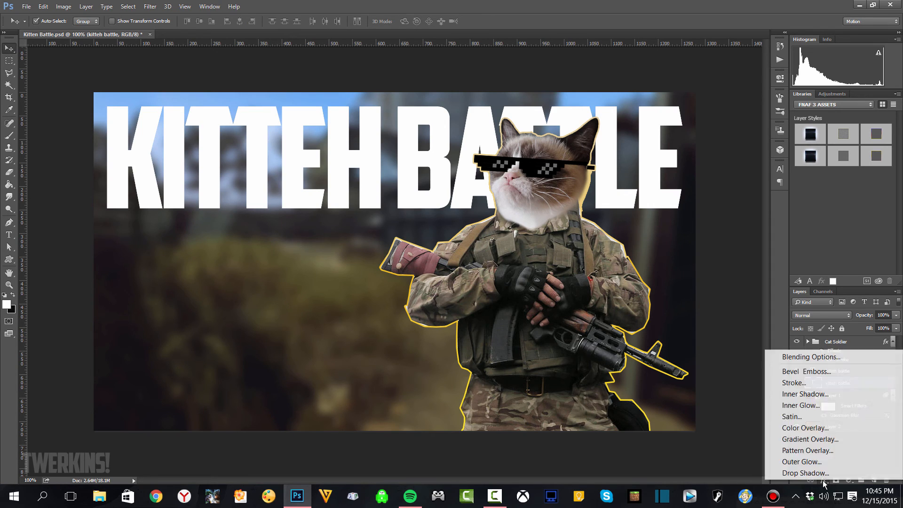
{"action": "left_click", "coordinate": [824, 439]}
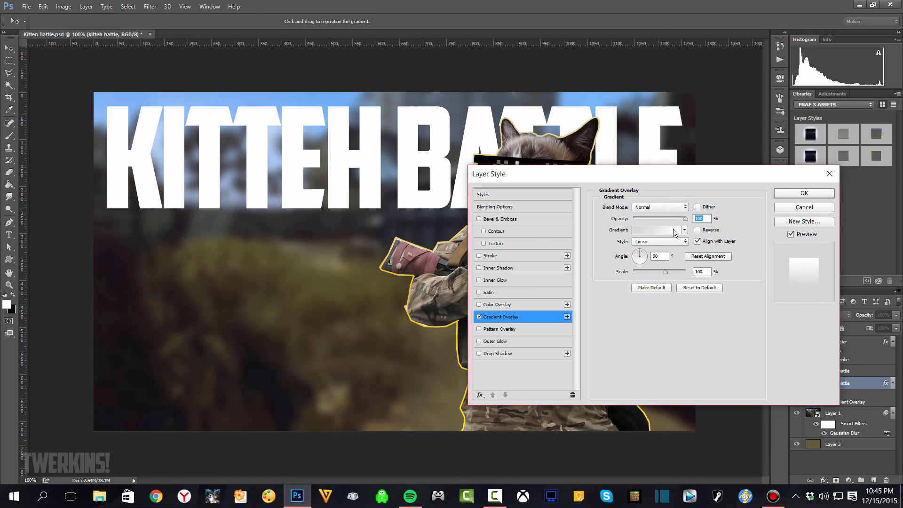
{"action": "left_click", "coordinate": [672, 228]}
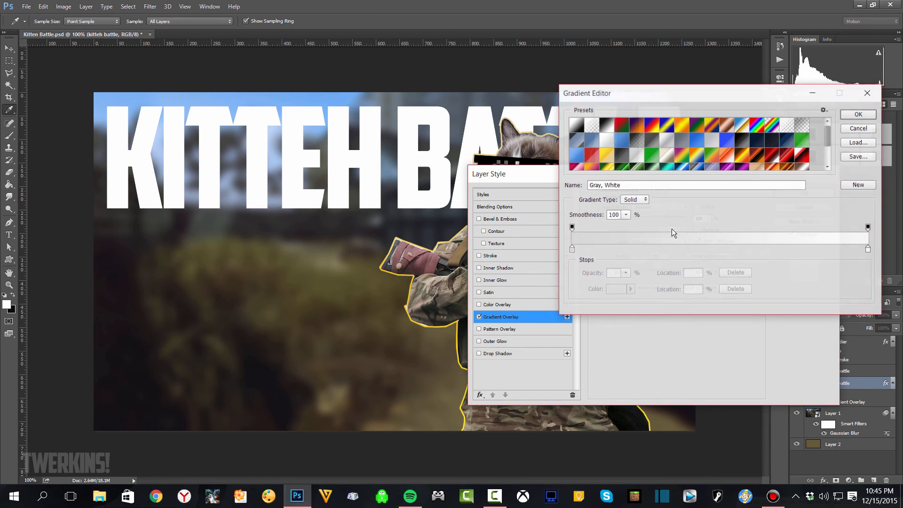
{"action": "left_click", "coordinate": [608, 155]}
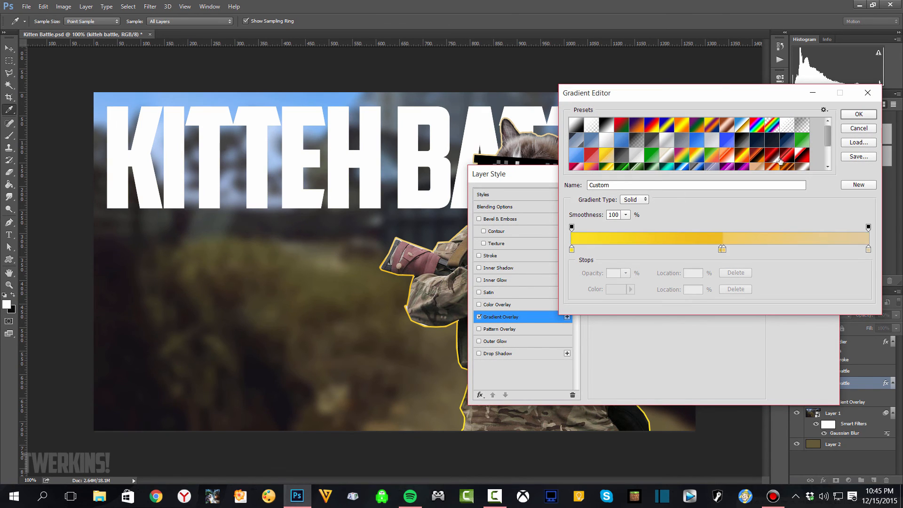
{"action": "left_click", "coordinate": [860, 116]}
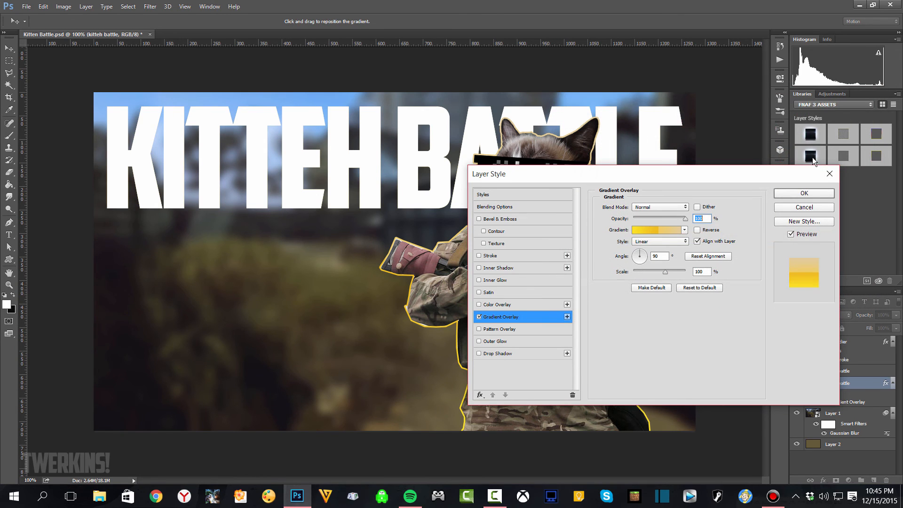
{"action": "left_click", "coordinate": [806, 193]}
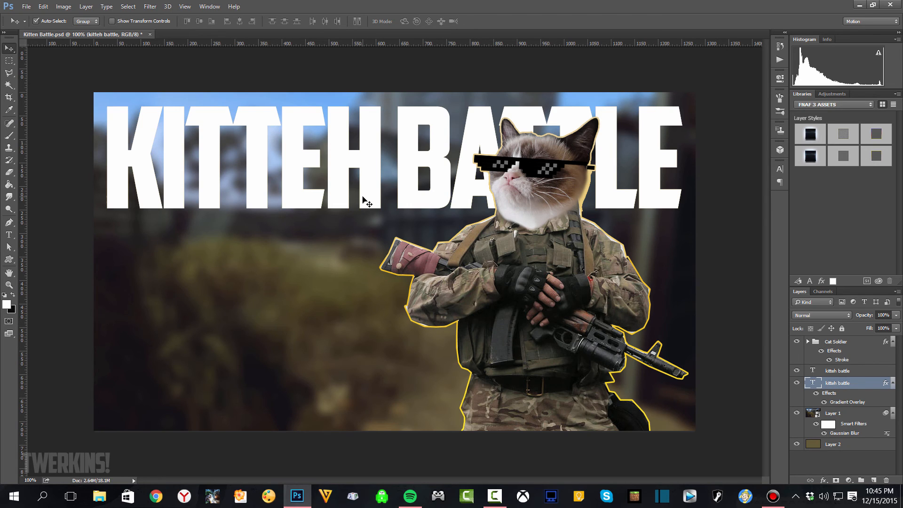
- Offset the gold title copy about 8 px down and 10 px right behind the white title
{"action": "key", "text": "Down"}
{"action": "key", "text": "Down"}
{"action": "key", "text": "Down"}
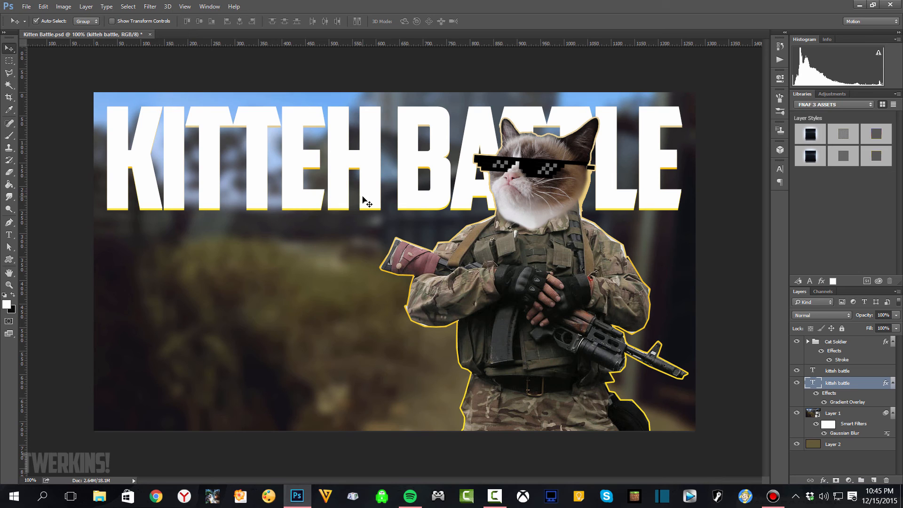
{"action": "key", "text": "Down"}
{"action": "key", "text": "Down"}
{"action": "key", "text": "Down"}
{"action": "key", "text": "Down"}
{"action": "key", "text": "Down"}
{"action": "key", "text": "Right"}
{"action": "key", "text": "Right"}
{"action": "key", "text": "Right"}
{"action": "key", "text": "Right"}
{"action": "key", "text": "Right"}
{"action": "key", "text": "Right"}
{"action": "key", "text": "Right"}
{"action": "key", "text": "Right"}
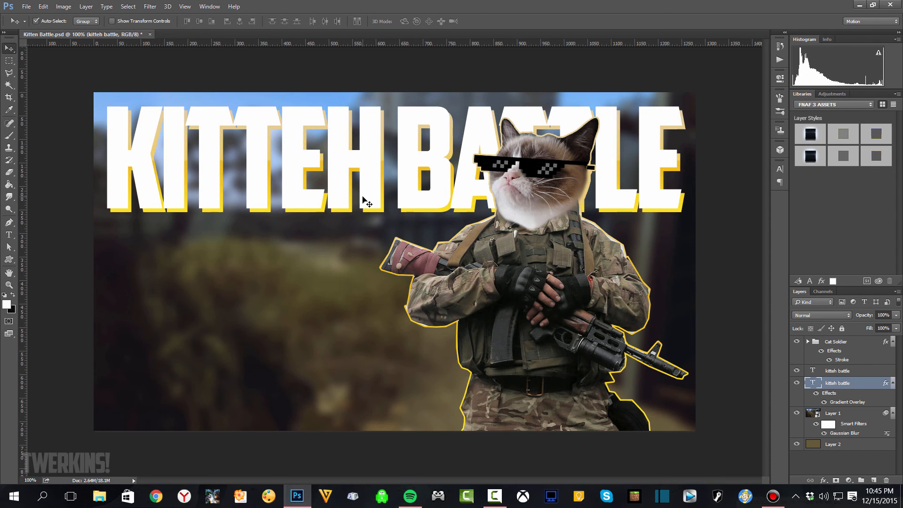
{"action": "key", "text": "Right"}
{"action": "key", "text": "Right"}
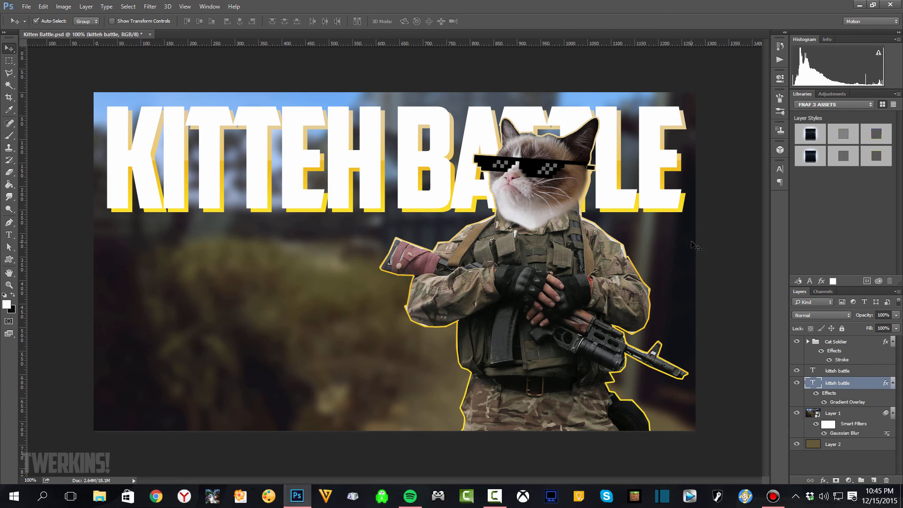
- Nudge the white KITTEH BATTLE title about 2 px left over its gold copy
{"action": "left_click", "coordinate": [844, 371]}
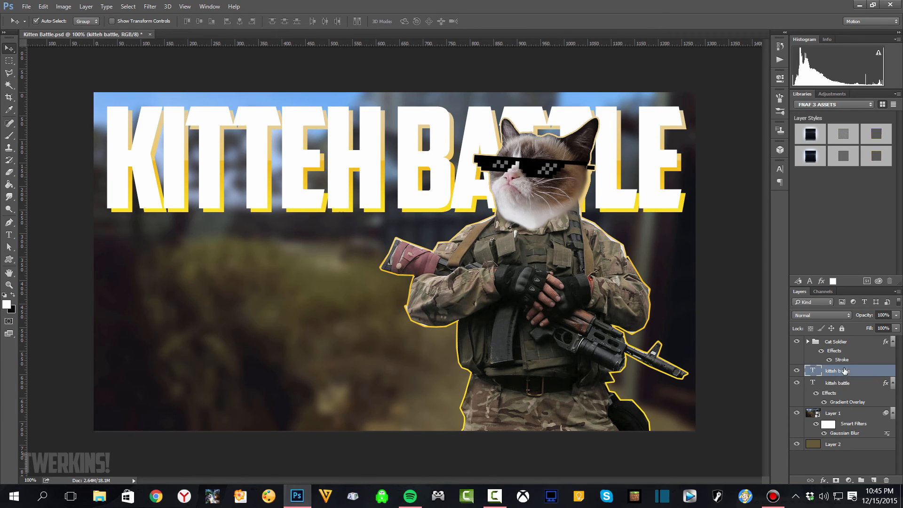
{"action": "key", "text": "Left"}
{"action": "key", "text": "Left"}
{"action": "key", "text": "Left"}
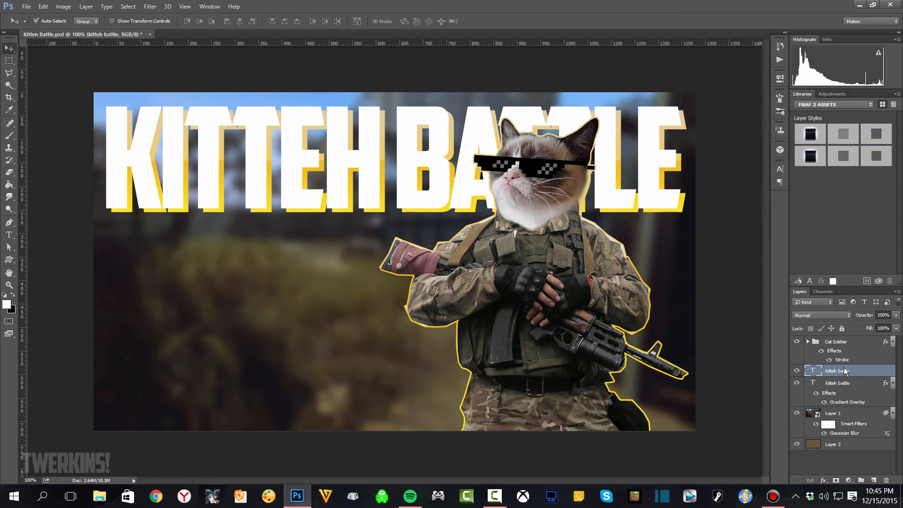
{"action": "key", "text": "Right"}
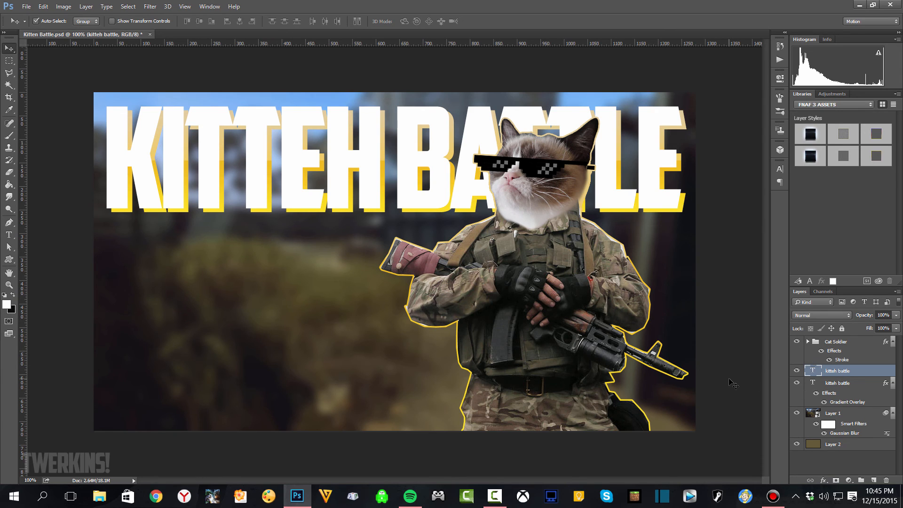
{"action": "double_click", "coordinate": [813, 374]}
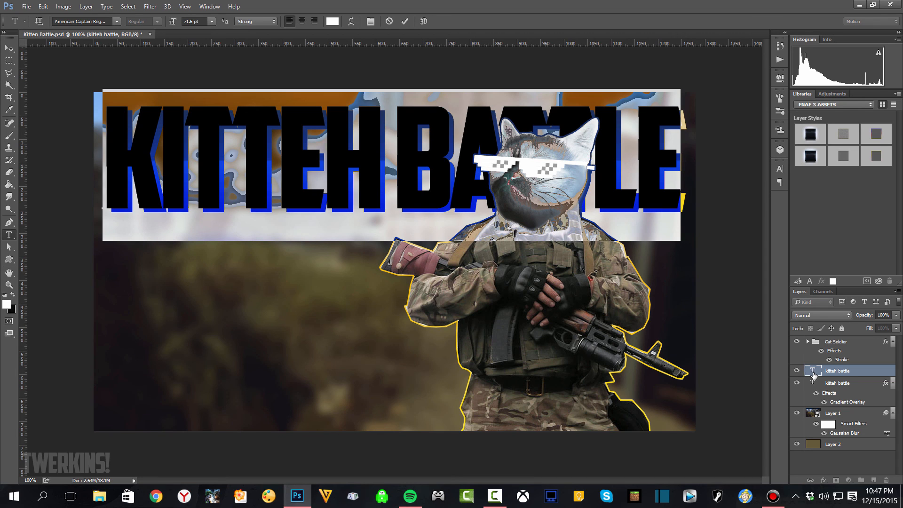
{"action": "type", "text": "#1"}
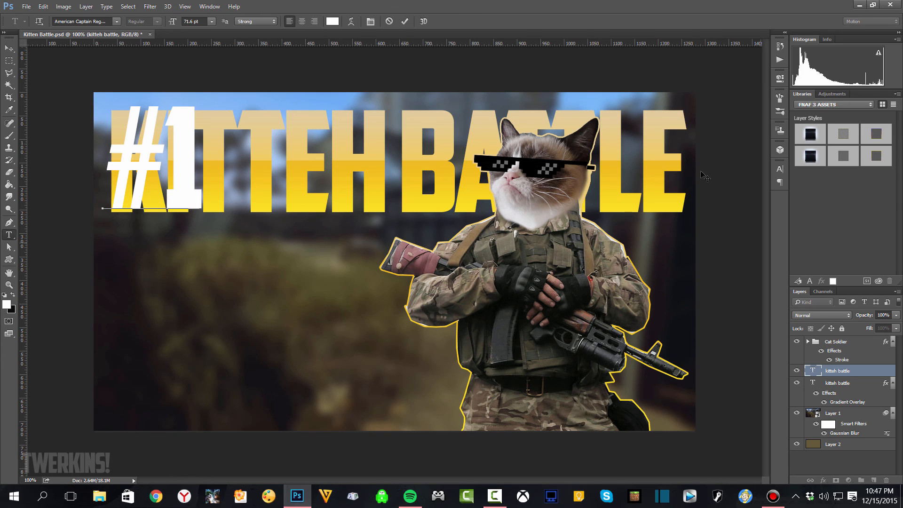
{"action": "left_click", "coordinate": [389, 22]}
{"action": "key", "text": "v"}
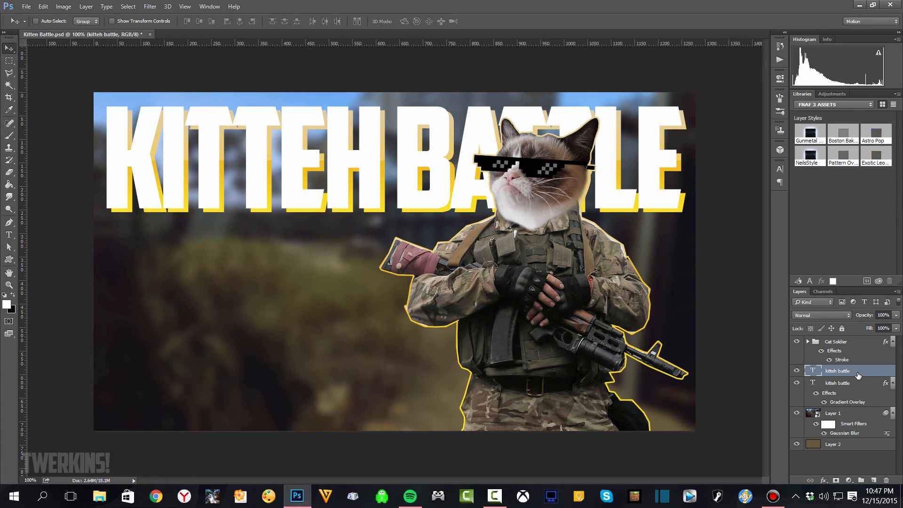
- Duplicate the white title layer and replace the copy's text with #1
{"action": "key", "text": "ctrl+j"}
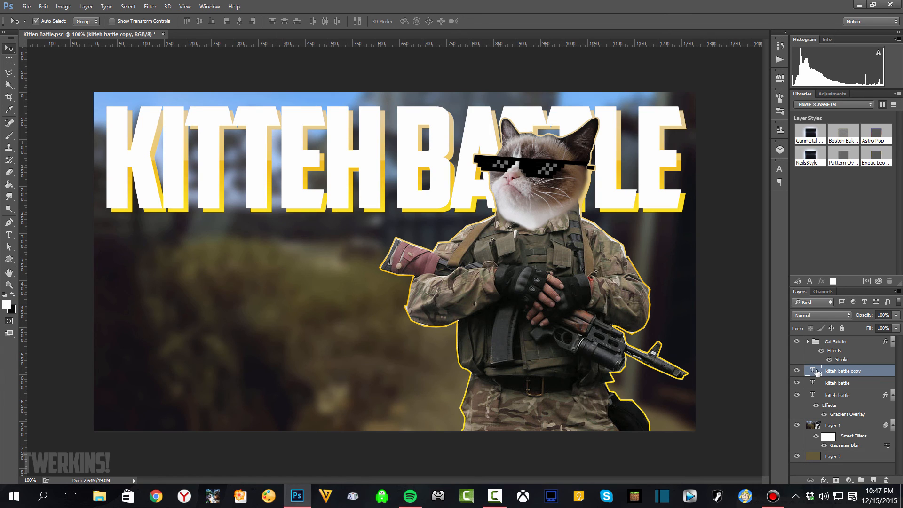
{"action": "double_click", "coordinate": [817, 372]}
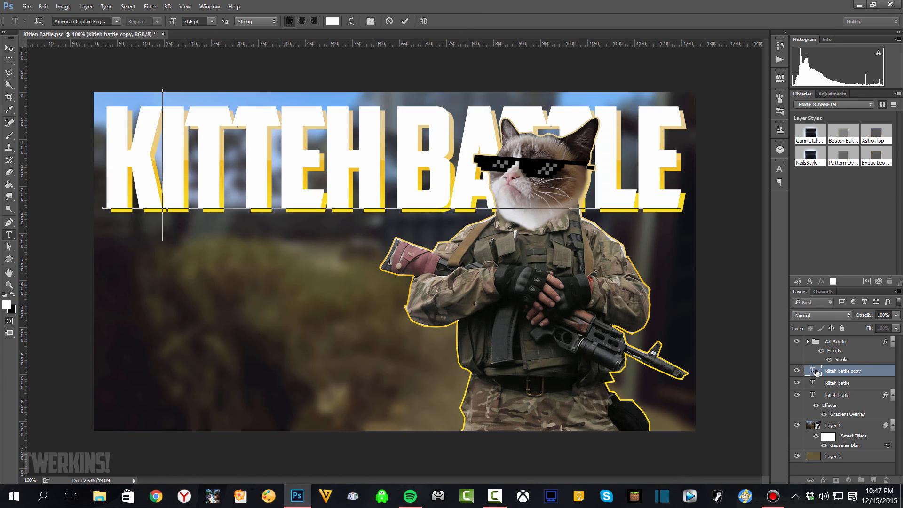
{"action": "type", "text": "#1"}
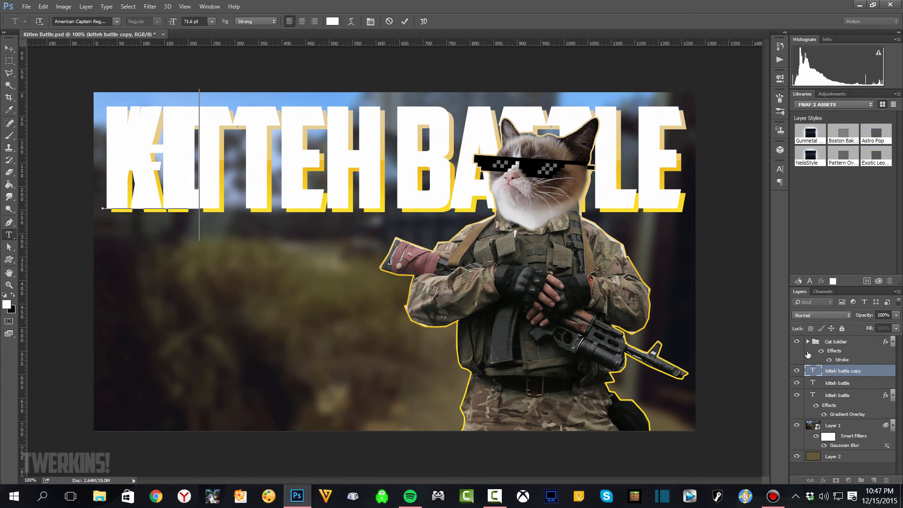
{"action": "left_click", "coordinate": [406, 22]}
{"action": "key", "text": "v"}
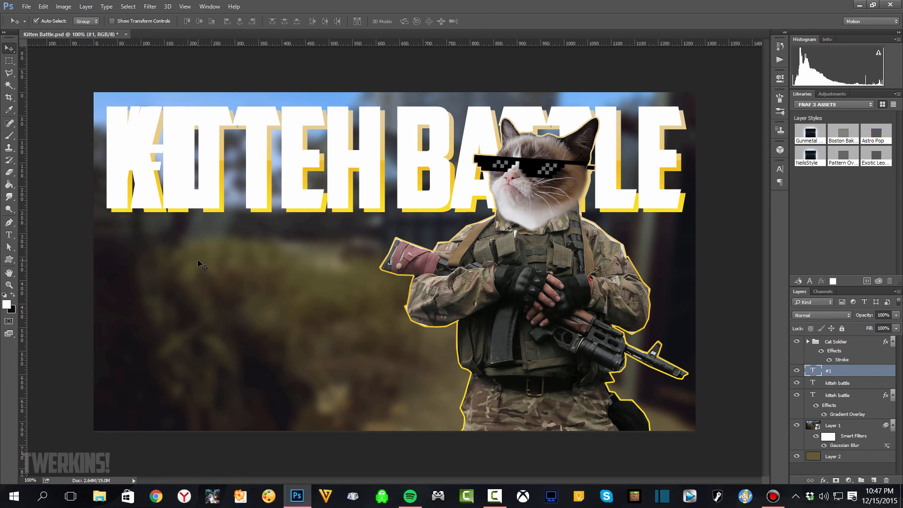
- Shift the #1 text straight down into the lower-left area of the canvas
{"action": "key", "text": "shift+Down"}
{"action": "key", "text": "shift+Down"}
{"action": "key", "text": "shift+Down"}
{"action": "key", "text": "shift+Down"}
{"action": "key", "text": "shift+Down"}
{"action": "key", "text": "shift+Down"}
{"action": "key", "text": "shift+Down"}
{"action": "key", "text": "shift+Down"}
{"action": "key", "text": "shift+Down"}
{"action": "key", "text": "shift+Down"}
{"action": "key", "text": "shift+Down"}
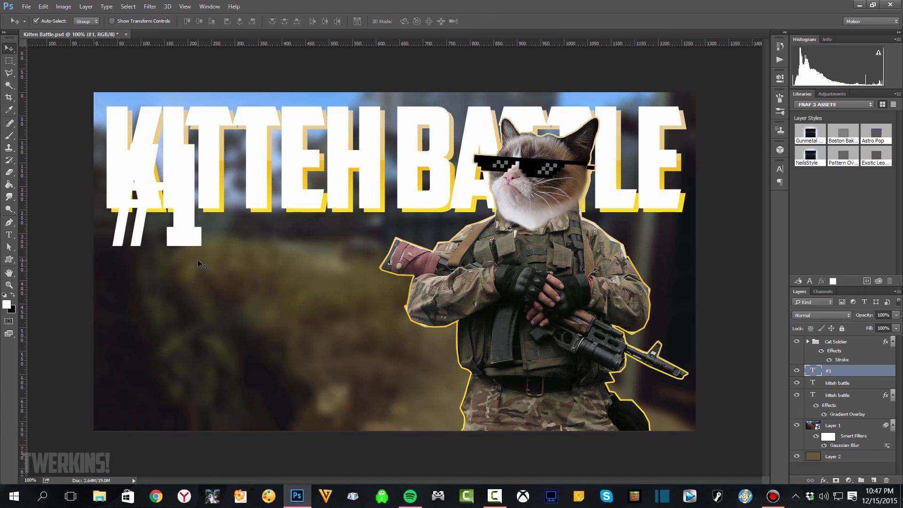
{"action": "key", "text": "shift+Down"}
{"action": "key", "text": "shift+Down"}
{"action": "key", "text": "shift+Down"}
{"action": "key", "text": "shift+Down"}
{"action": "key", "text": "shift+Down"}
{"action": "key", "text": "shift+Down"}
{"action": "key", "text": "shift+Down"}
{"action": "key", "text": "shift+Down"}
{"action": "key", "text": "shift+Down"}
{"action": "key", "text": "shift+Down"}
{"action": "key", "text": "shift+Down"}
{"action": "key", "text": "shift+Down"}
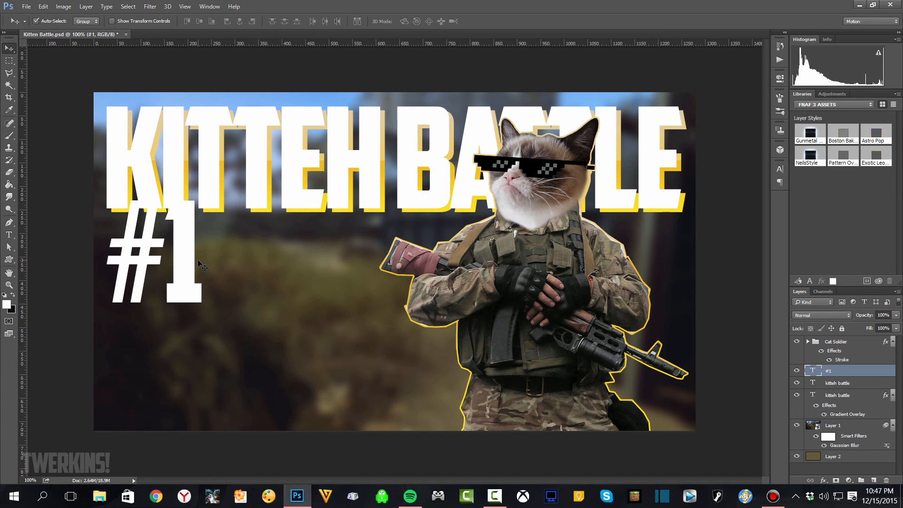
{"action": "key", "text": "shift+Down"}
{"action": "key", "text": "shift+Down"}
{"action": "key", "text": "shift+Down"}
{"action": "key", "text": "shift+Down"}
{"action": "key", "text": "shift+Down"}
{"action": "key", "text": "shift+Down"}
{"action": "key", "text": "shift+Down"}
{"action": "key", "text": "shift+Down"}
{"action": "key", "text": "shift+Down"}
{"action": "key", "text": "shift+Down"}
{"action": "key", "text": "shift+Down"}
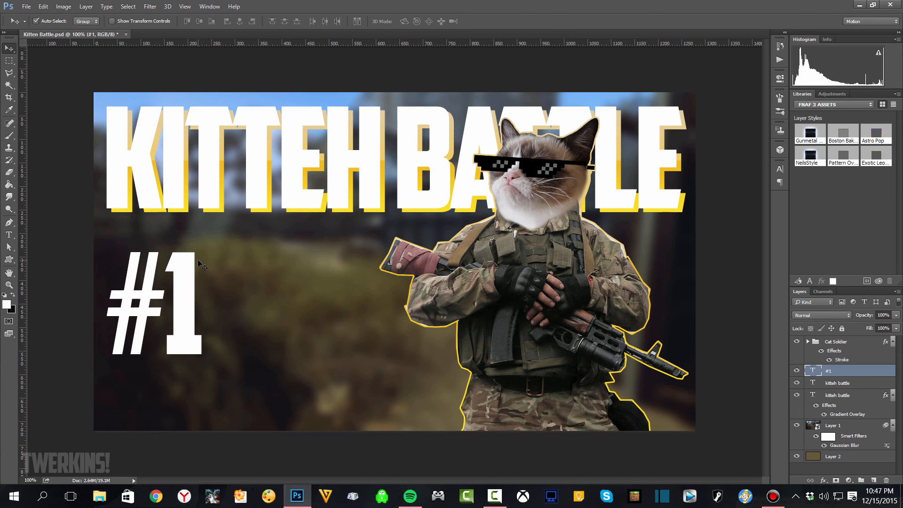
{"action": "key", "text": "shift+Down"}
{"action": "key", "text": "shift+Down"}
{"action": "key", "text": "shift+Down"}
{"action": "key", "text": "shift+Down"}
{"action": "key", "text": "shift+Down"}
{"action": "key", "text": "shift+Down"}
{"action": "key", "text": "shift+Down"}
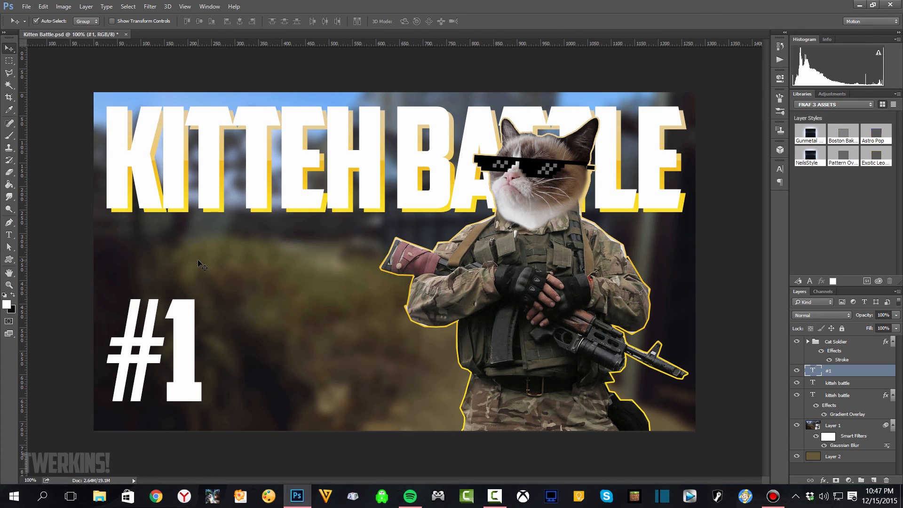
- Shift the #1 text right across the lower canvas until it sits just left of the soldier
{"action": "key", "text": "shift+Right"}
{"action": "key", "text": "shift+Right"}
{"action": "key", "text": "shift+Right"}
{"action": "key", "text": "shift+Right"}
{"action": "key", "text": "shift+Right"}
{"action": "key", "text": "shift+Right"}
{"action": "key", "text": "shift+Right"}
{"action": "key", "text": "shift+Right"}
{"action": "key", "text": "shift+Right"}
{"action": "key", "text": "shift+Right"}
{"action": "key", "text": "shift+Right"}
{"action": "key", "text": "shift+Right"}
{"action": "key", "text": "shift+Right"}
{"action": "key", "text": "shift+Right"}
{"action": "key", "text": "shift+Right"}
{"action": "key", "text": "shift+Right"}
{"action": "key", "text": "shift+Right"}
{"action": "key", "text": "shift+Right"}
{"action": "key", "text": "shift+Right"}
{"action": "key", "text": "shift+Right"}
{"action": "key", "text": "shift+Right"}
{"action": "key", "text": "shift+Right"}
{"action": "key", "text": "shift+Right"}
{"action": "key", "text": "shift+Right"}
{"action": "key", "text": "shift+Right"}
{"action": "key", "text": "shift+Right"}
{"action": "key", "text": "shift+Right"}
{"action": "key", "text": "shift+Right"}
{"action": "key", "text": "shift+Right"}
{"action": "key", "text": "shift+Right"}
{"action": "key", "text": "shift+Right"}
{"action": "key", "text": "shift+Right"}
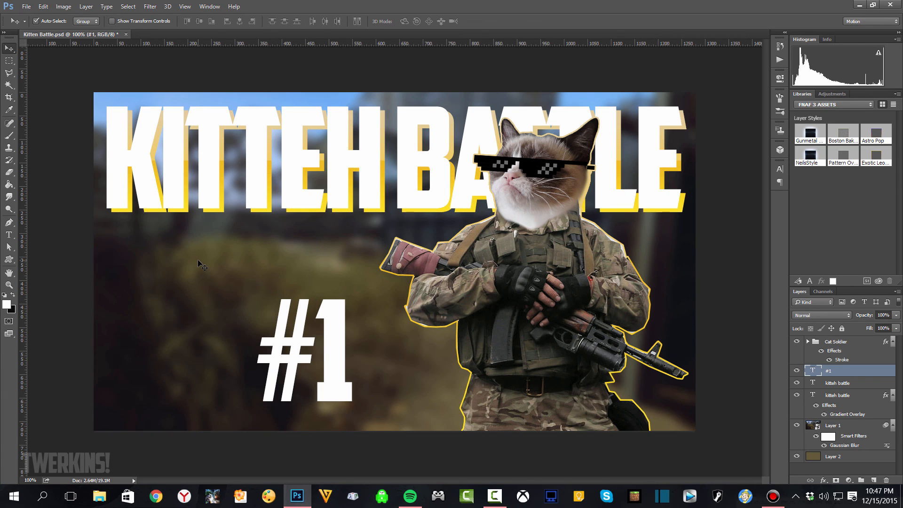
{"action": "key", "text": "shift+Left"}
{"action": "key", "text": "shift+Right"}
{"action": "key", "text": "shift+Right"}
{"action": "key", "text": "shift+Right"}
{"action": "key", "text": "shift+Right"}
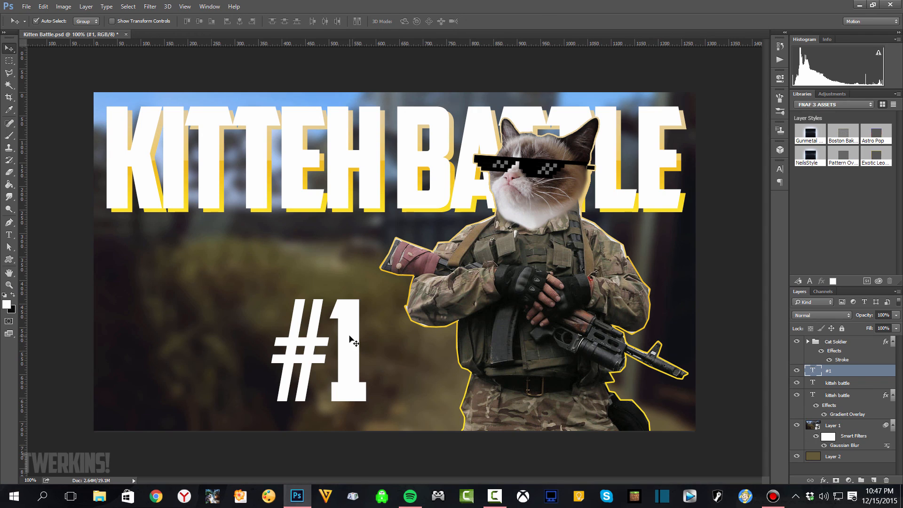
{"action": "left_click_drag", "start_coordinate": [350, 340], "coordinate": [203, 335]}
{"action": "key", "text": "ctrl+t"}
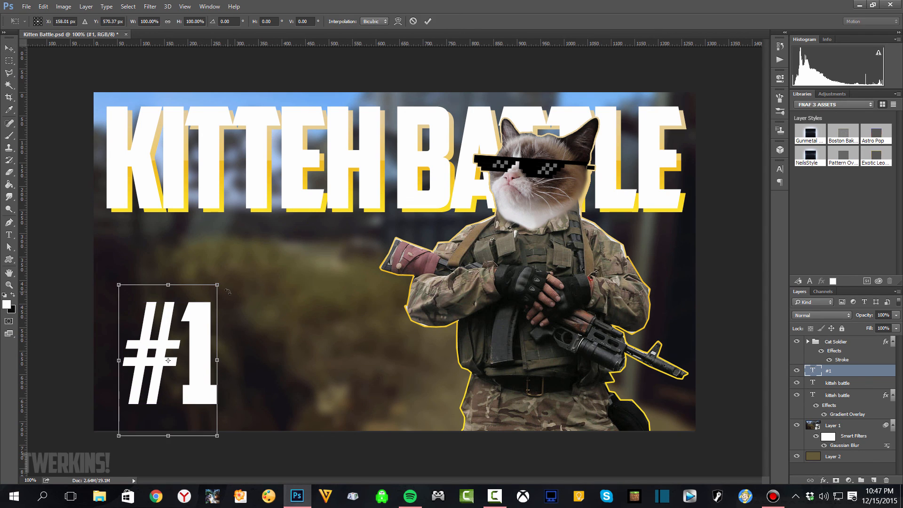
{"action": "left_click_drag", "start_coordinate": [228, 291], "coordinate": [251, 316]}
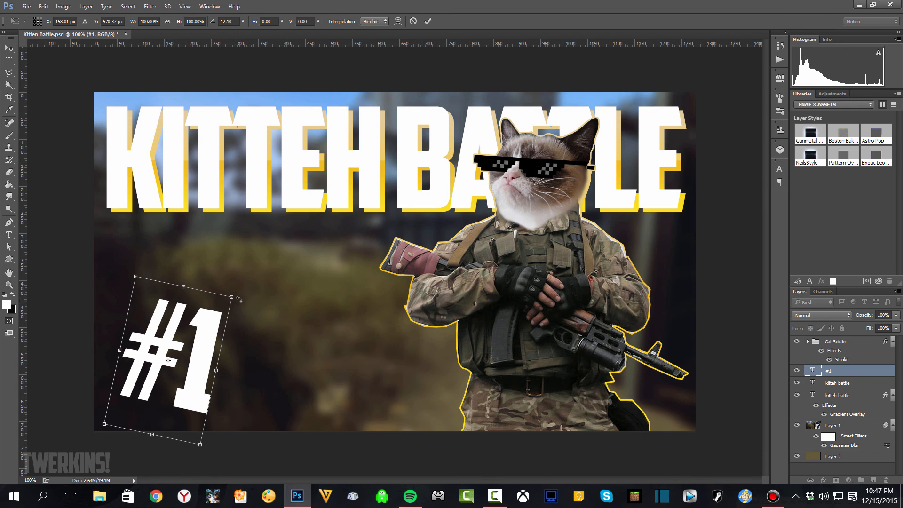
{"action": "left_click", "coordinate": [413, 21]}
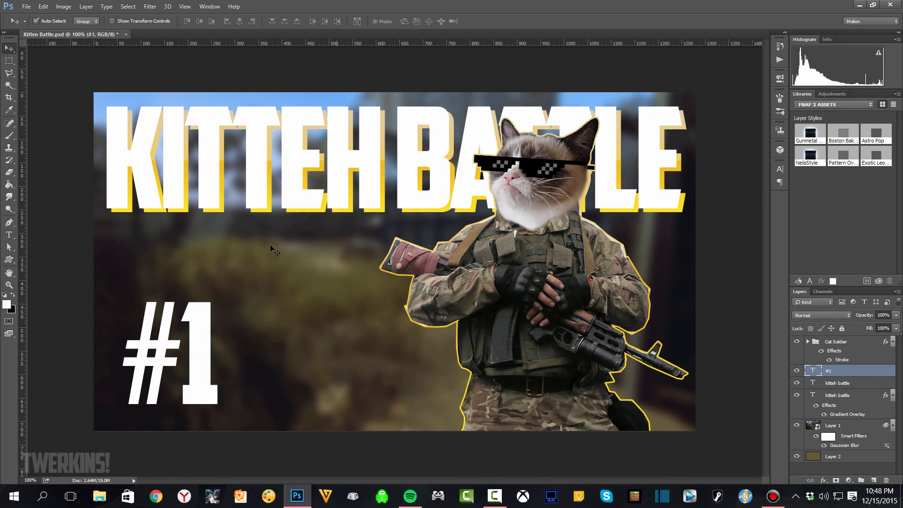
{"action": "left_click_drag", "start_coordinate": [200, 348], "coordinate": [323, 349]}
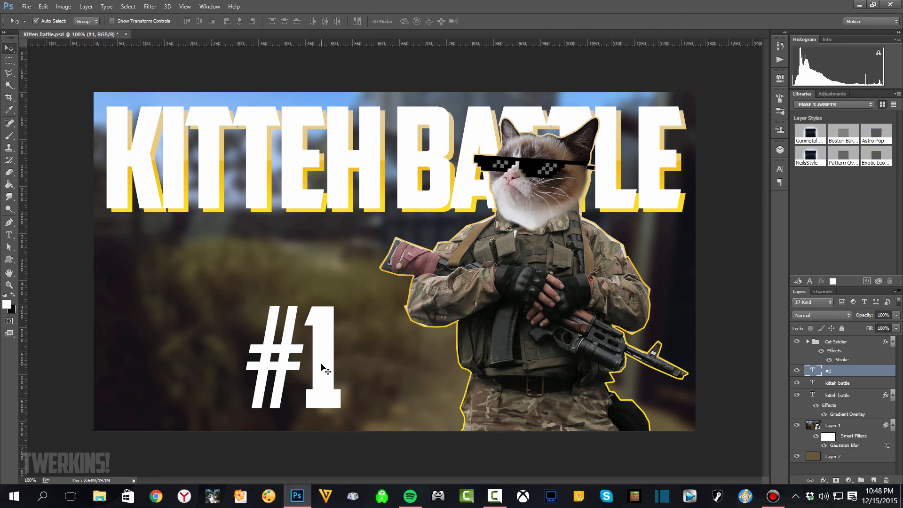
- Move the #1 text to the lower-left area, aligned with the title's left edge, and scale it proportionally to about 122%
{"action": "left_click_drag", "start_coordinate": [323, 371], "coordinate": [186, 362]}
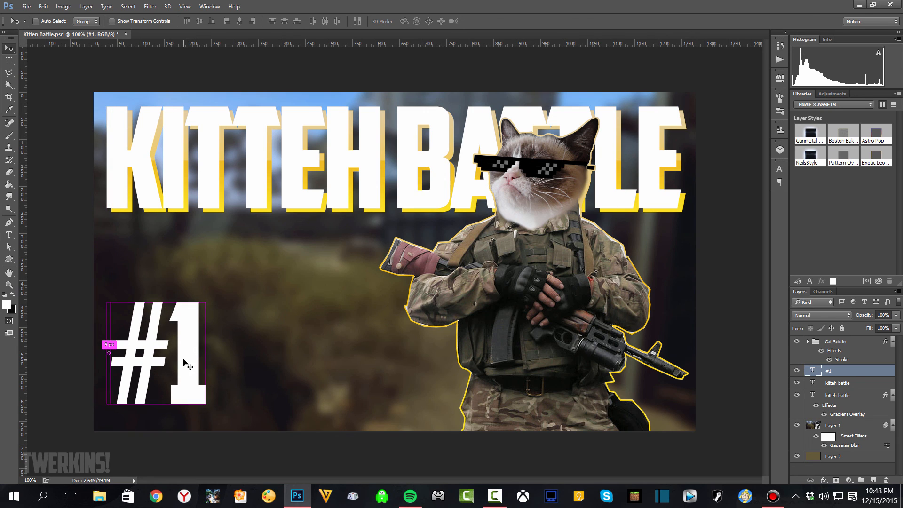
{"action": "key", "text": "ctrl+t"}
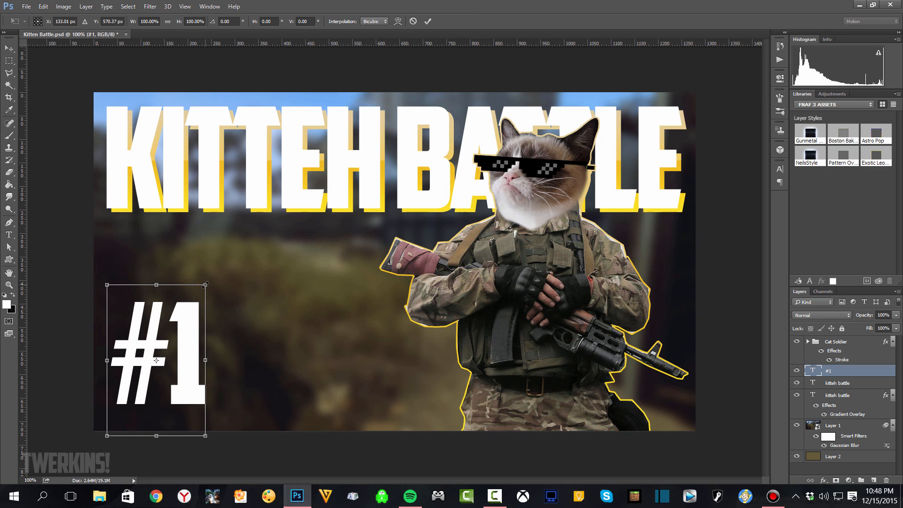
{"action": "left_click_drag", "start_coordinate": [205, 285], "coordinate": [236, 257]}
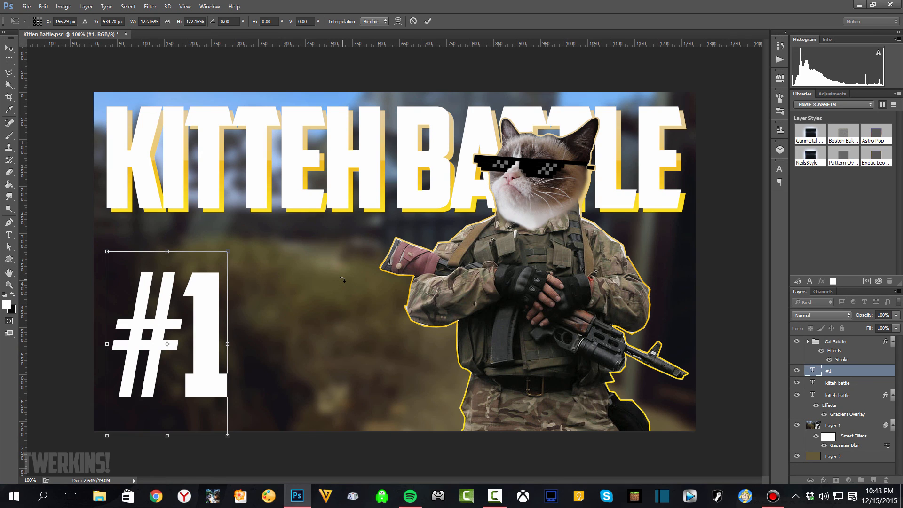
{"action": "key", "text": "Return"}
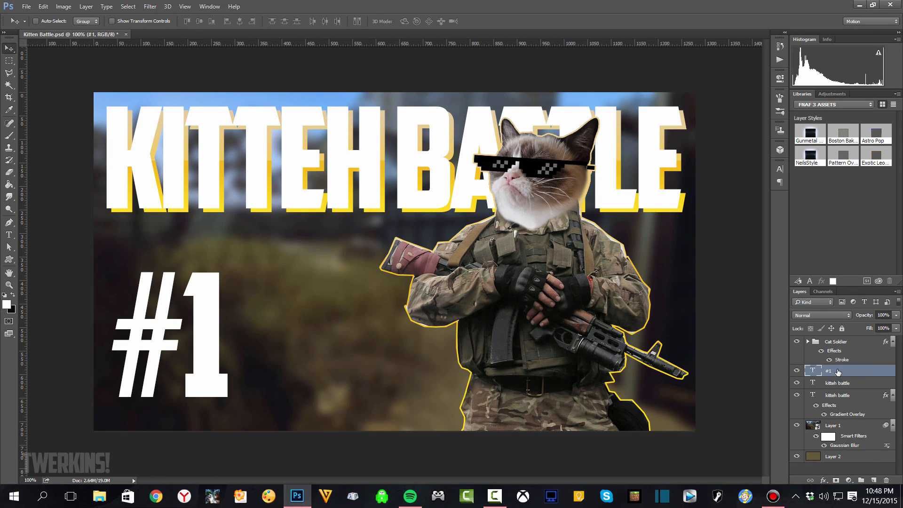
- Duplicate the #1 text layer and place the copy directly beneath the original #1 layer
{"action": "key", "text": "ctrl+j"}
{"action": "left_click_drag", "start_coordinate": [848, 373], "coordinate": [814, 386]}
{"action": "key", "text": "t"}
{"action": "double_click", "coordinate": [814, 384]}
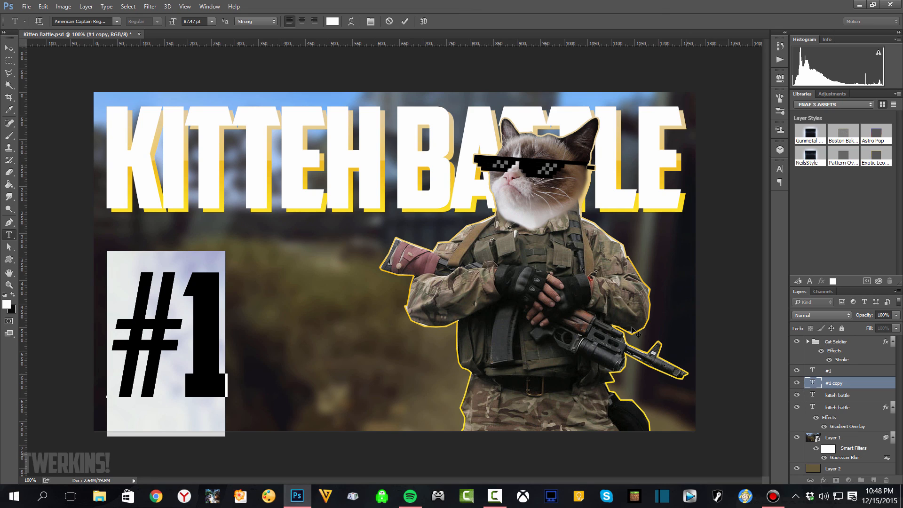
{"action": "left_click", "coordinate": [405, 21]}
{"action": "key", "text": "v"}
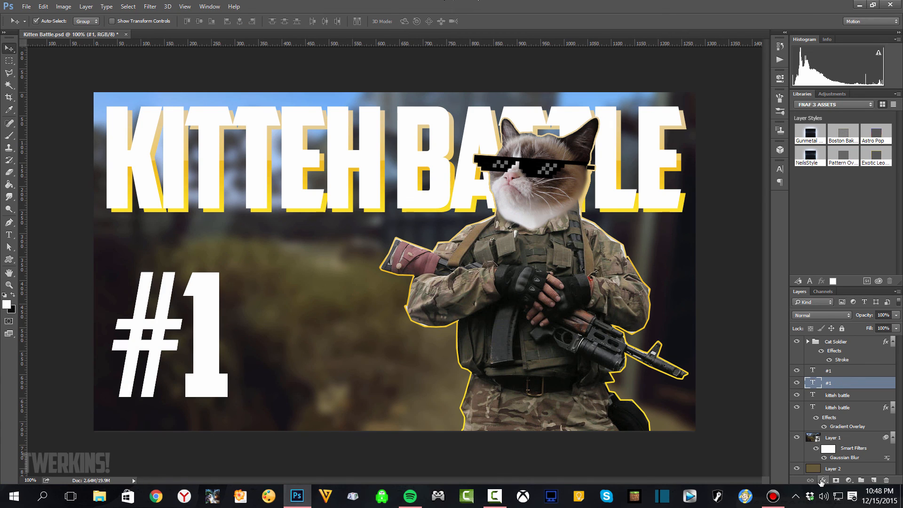
- Apply a Gradient Overlay with the gold linear gradient at 90° to the lower #1 copy
{"action": "left_click", "coordinate": [823, 480]}
{"action": "left_click", "coordinate": [820, 445]}
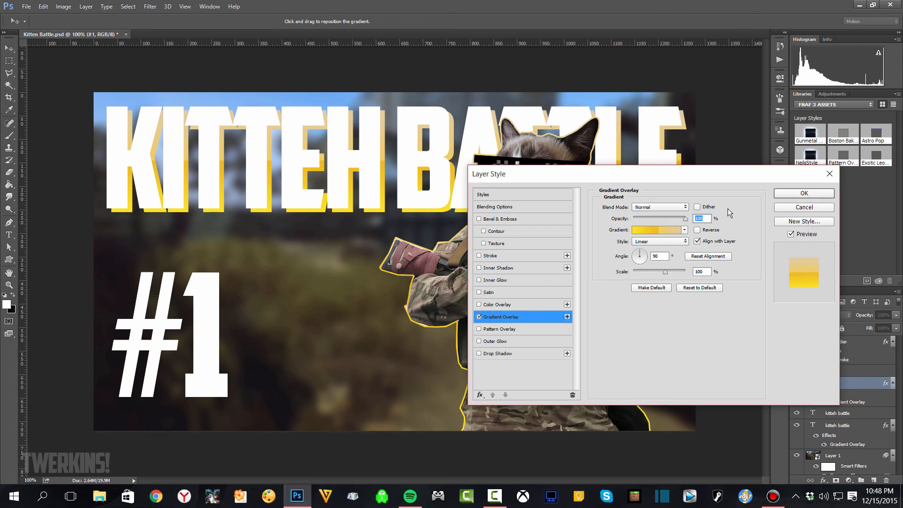
{"action": "left_click", "coordinate": [817, 191]}
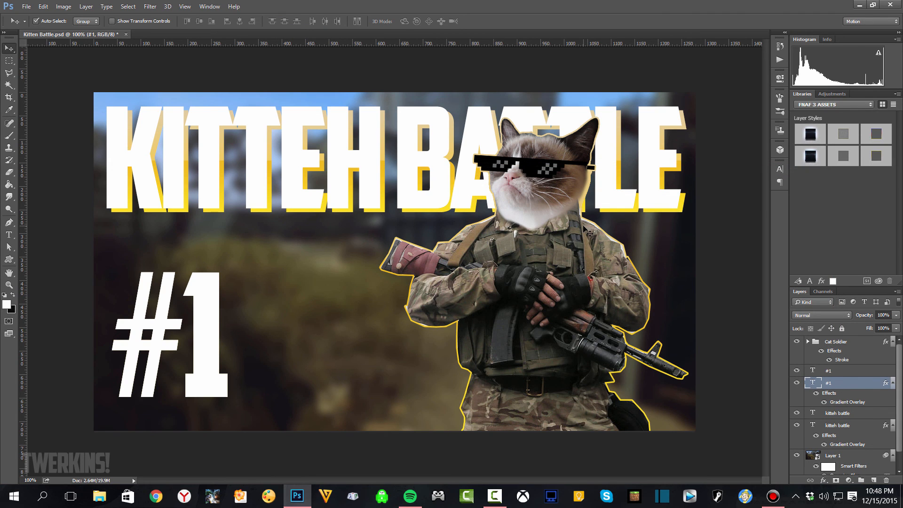
- Nudge the gold #1 copy slightly down and to the right so it forms an offset shadow behind the white #1, like the title's
{"action": "key", "text": "Down"}
{"action": "key", "text": "Down"}
{"action": "key", "text": "Down"}
{"action": "key", "text": "Down"}
{"action": "key", "text": "Down"}
{"action": "key", "text": "Down"}
{"action": "key", "text": "Down"}
{"action": "key", "text": "Left"}
{"action": "key", "text": "Left"}
{"action": "key", "text": "Left"}
{"action": "key", "text": "Left"}
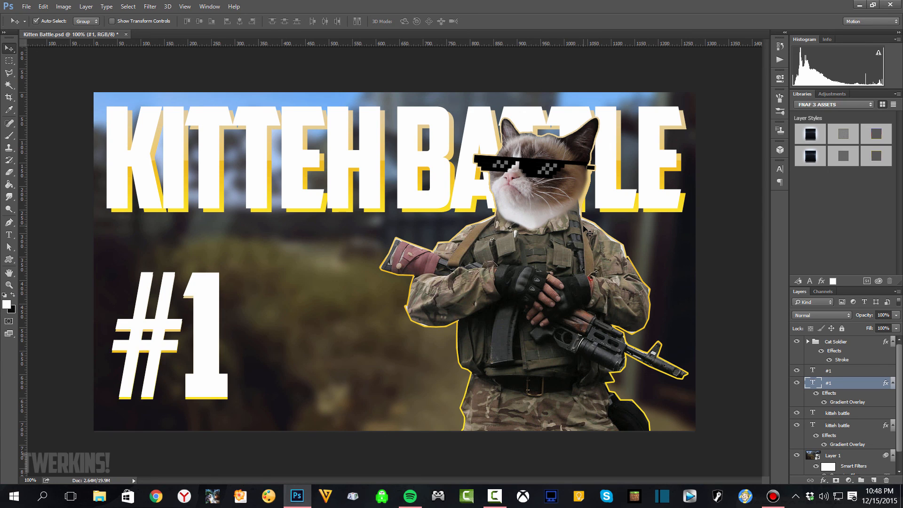
{"action": "key", "text": "Right"}
{"action": "key", "text": "Right"}
{"action": "key", "text": "Right"}
{"action": "key", "text": "Right"}
{"action": "key", "text": "Right"}
{"action": "key", "text": "Right"}
{"action": "key", "text": "Right"}
{"action": "key", "text": "Right"}
{"action": "key", "text": "Right"}
{"action": "key", "text": "Right"}
{"action": "key", "text": "Right"}
{"action": "key", "text": "Right"}
{"action": "key", "text": "Right"}
{"action": "key", "text": "Right"}
{"action": "key", "text": "Right"}
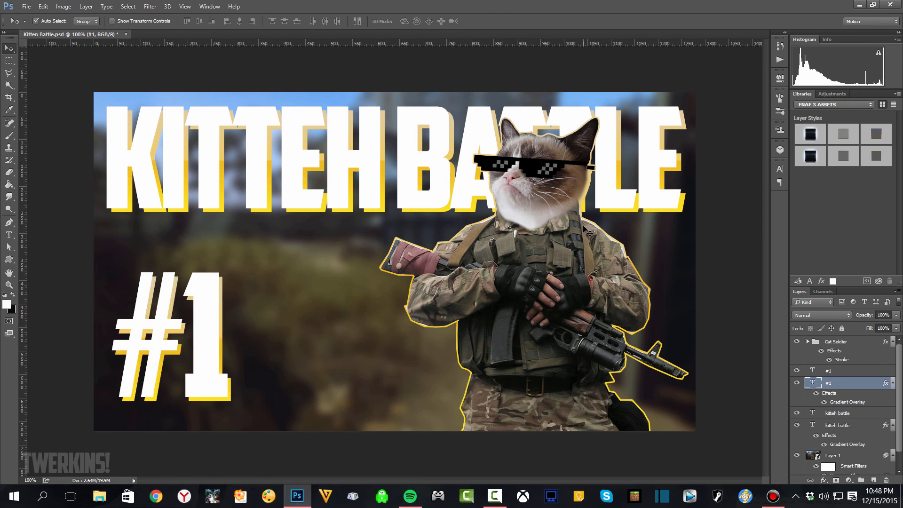
{"action": "key", "text": "Right"}
{"action": "key", "text": "Right"}
{"action": "key", "text": "Right"}
{"action": "key", "text": "Right"}
{"action": "key", "text": "Right"}
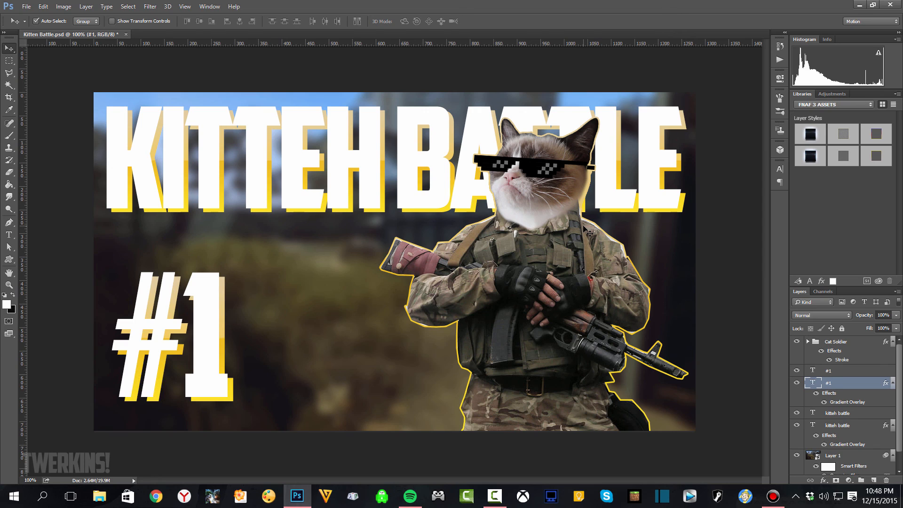
{"action": "key", "text": "Left"}
{"action": "key", "text": "Left"}
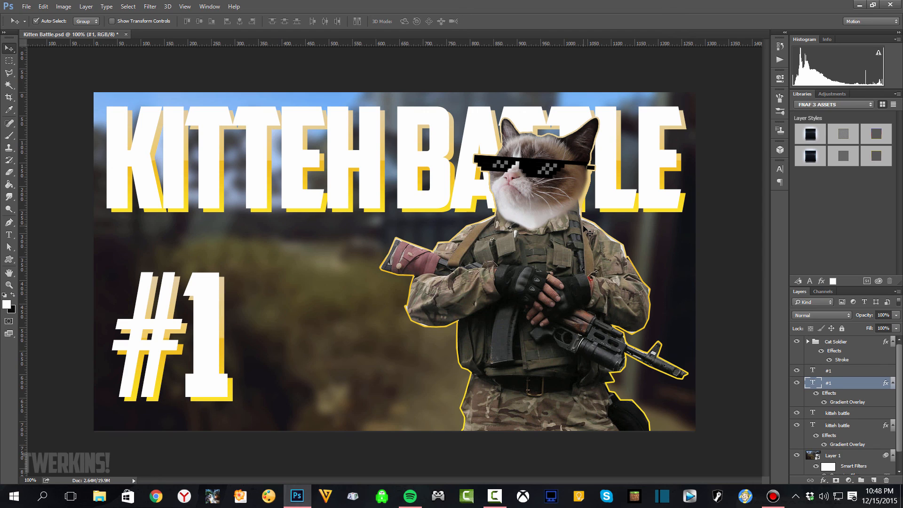